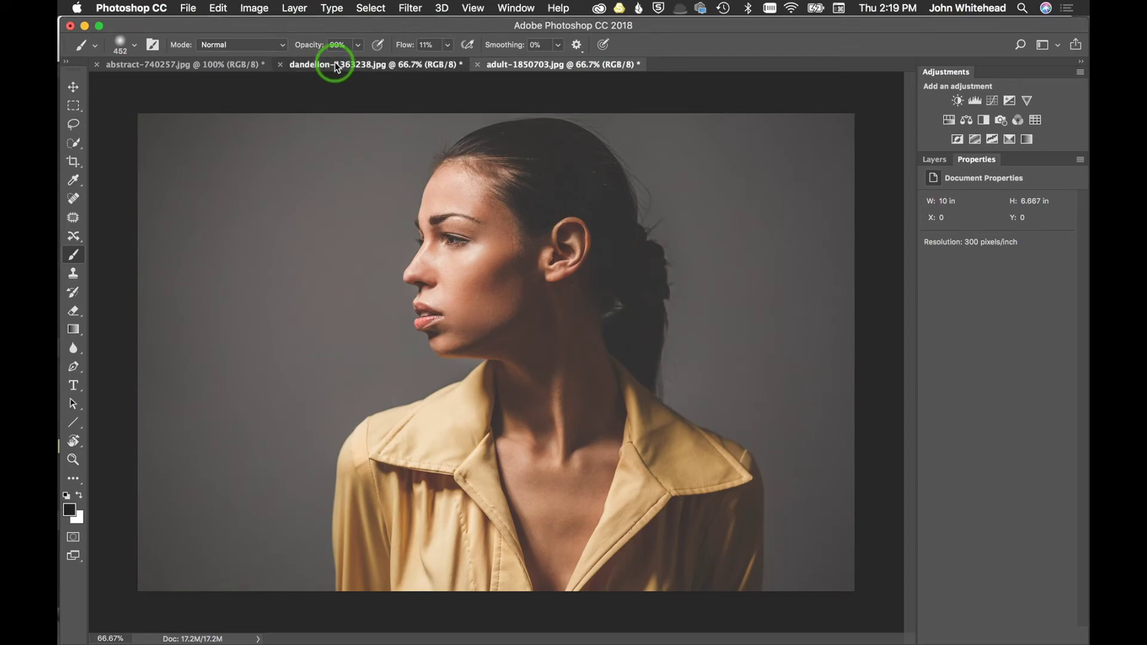
Look through the three open source images: the country road landscape, the dandelion and the woman's portrait
{"action": "left_click", "coordinate": [565, 70]}
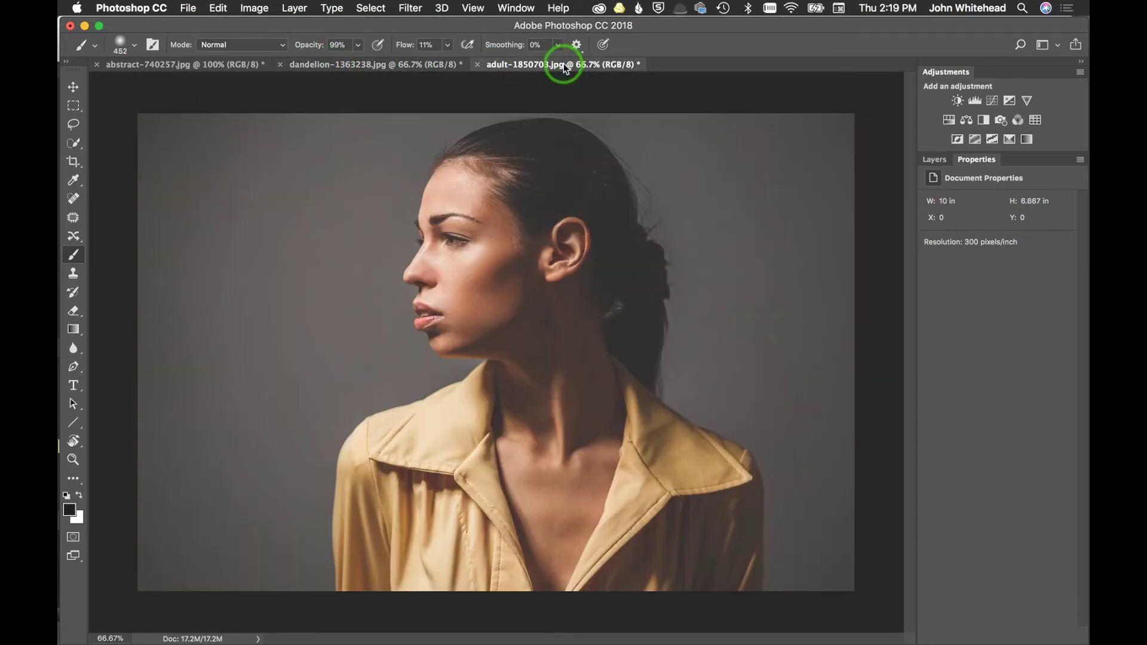
{"action": "left_click", "coordinate": [138, 67]}
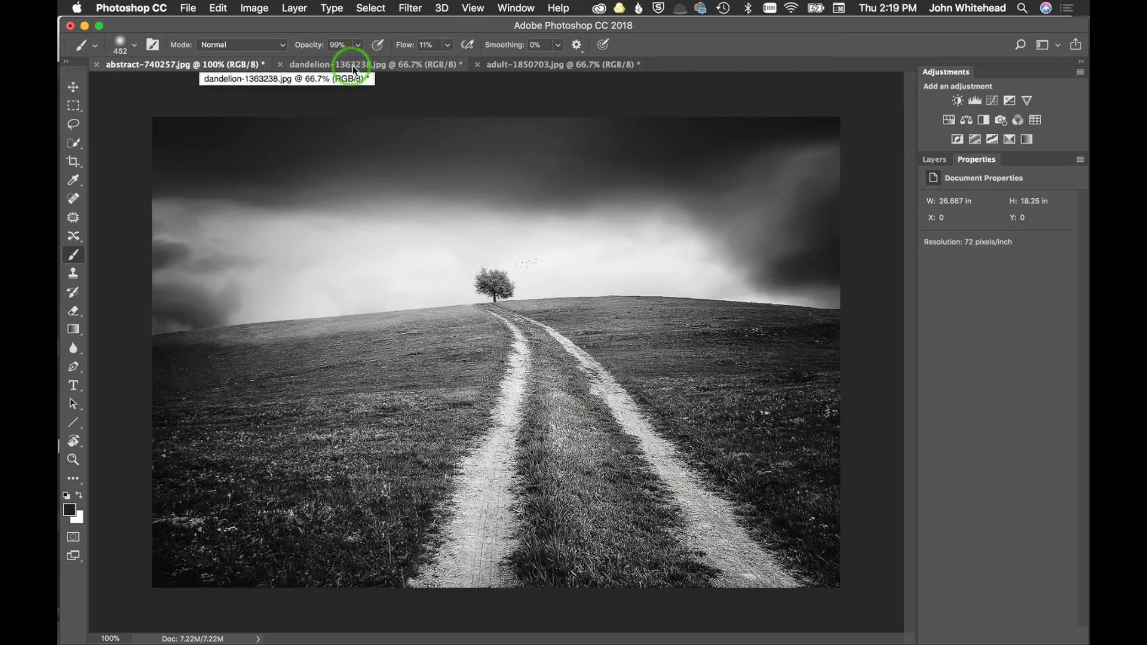
{"action": "left_click", "coordinate": [392, 67]}
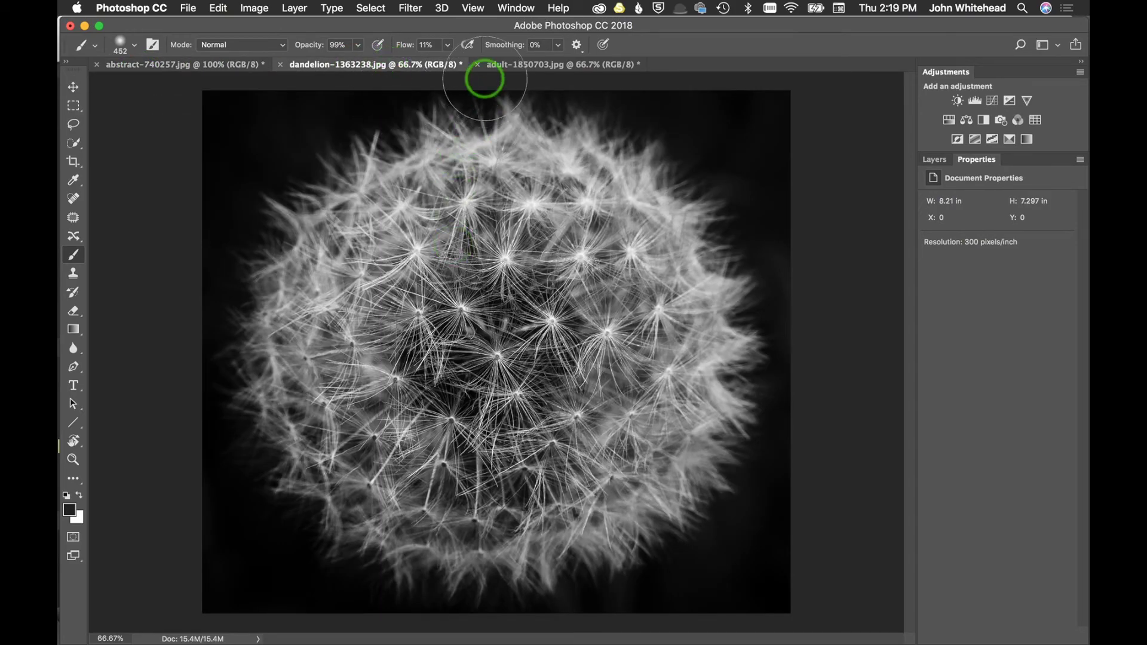
{"action": "left_click", "coordinate": [551, 61]}
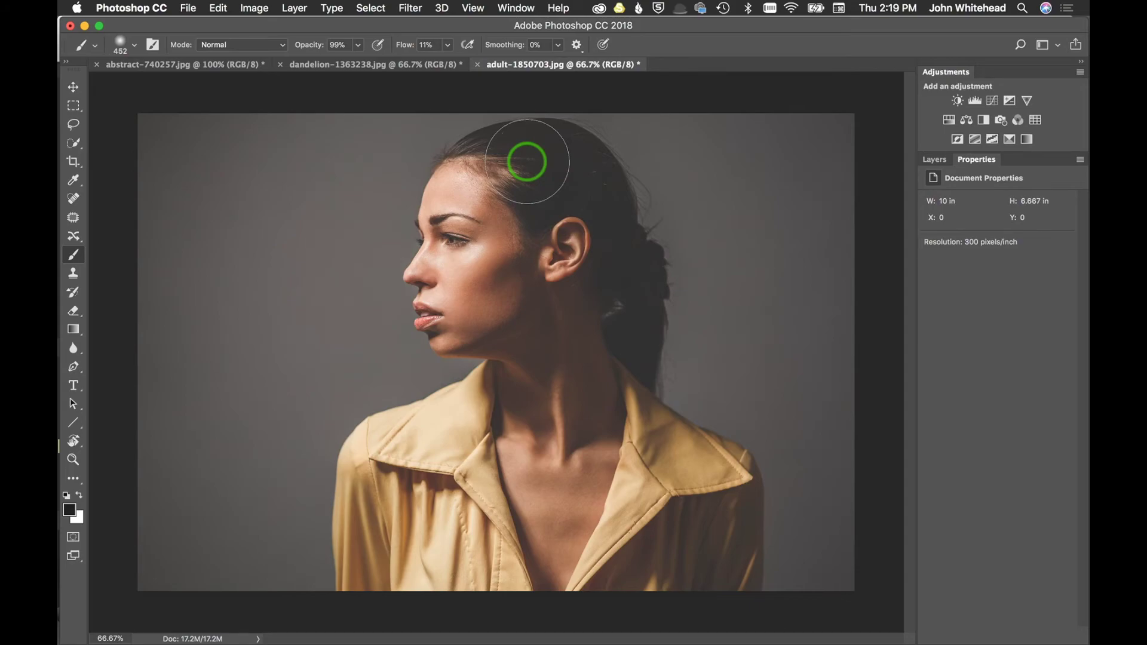
{"action": "mouse_move", "coordinate": [527, 161]}
{"action": "left_mouse_down"}
{"action": "mouse_move", "coordinate": [479, 132]}
{"action": "mouse_move", "coordinate": [494, 173]}
{"action": "mouse_move", "coordinate": [453, 115]}
{"action": "mouse_move", "coordinate": [400, 77]}
{"action": "left_mouse_up"}
{"action": "left_click", "coordinate": [385, 68]}
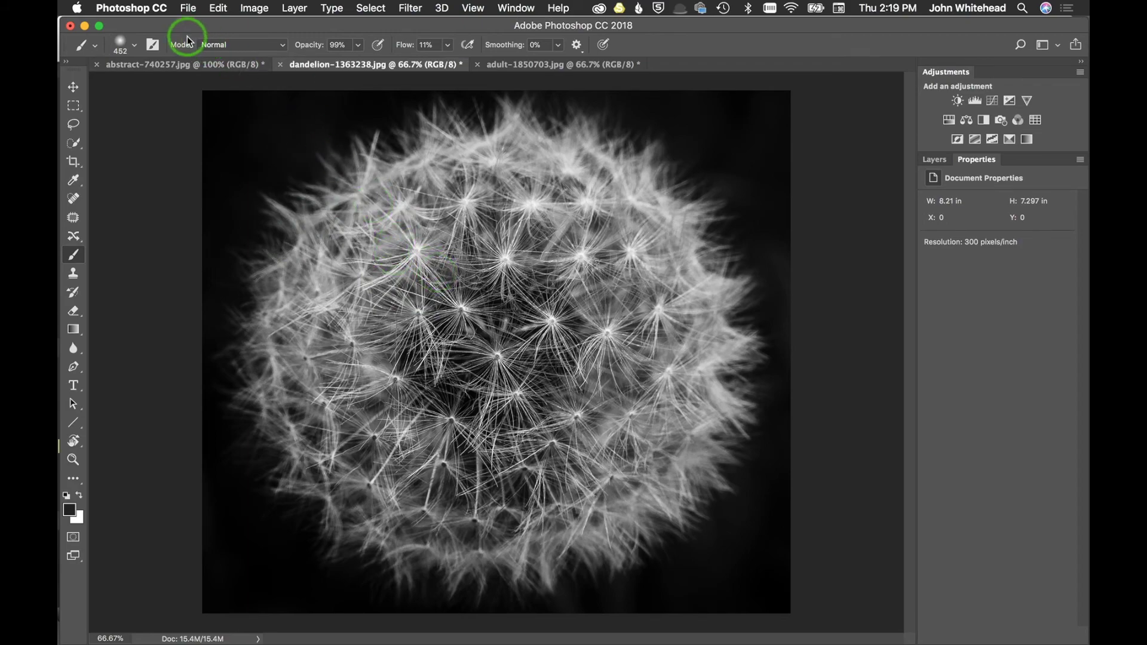
{"action": "left_click", "coordinate": [187, 63]}
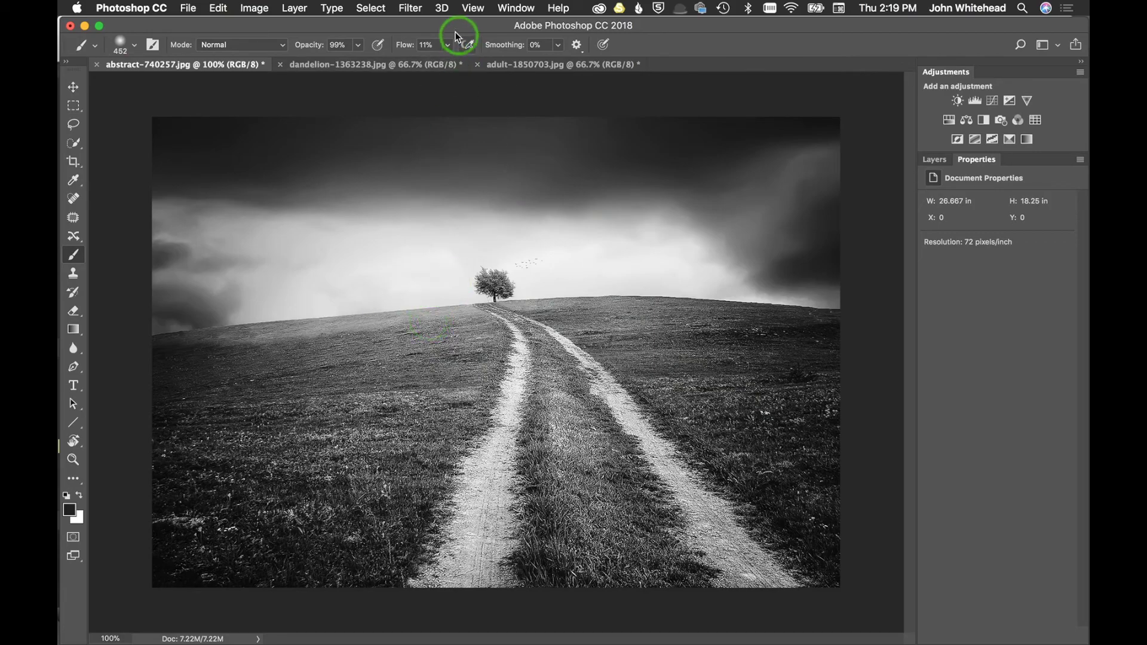
{"action": "left_click", "coordinate": [421, 66]}
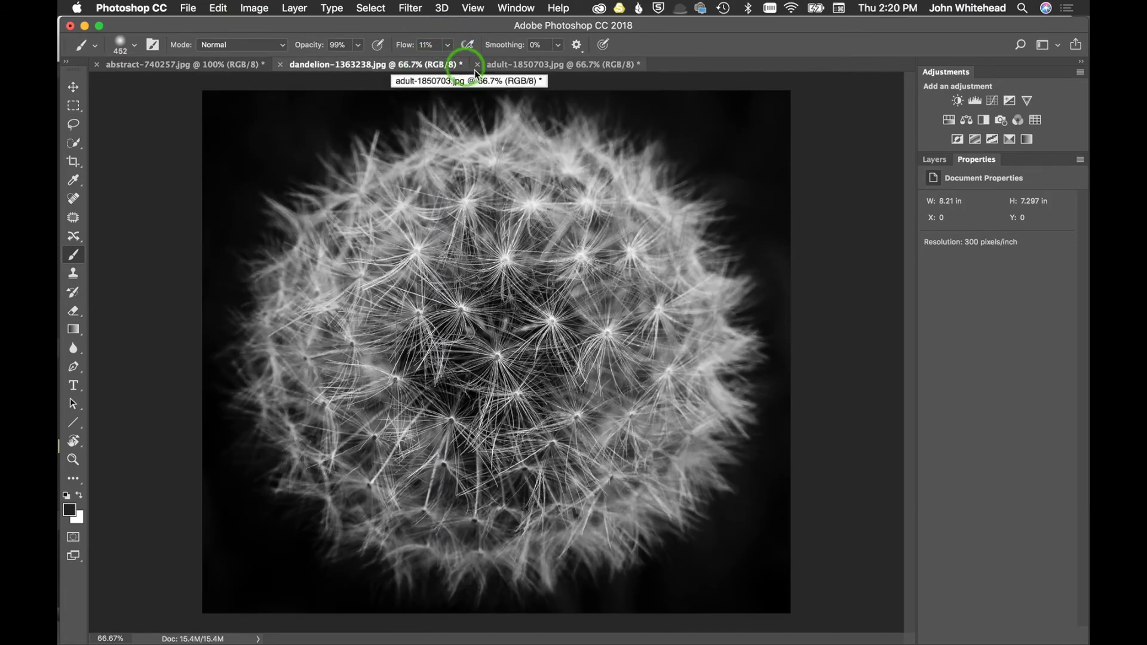
{"action": "left_click", "coordinate": [510, 65]}
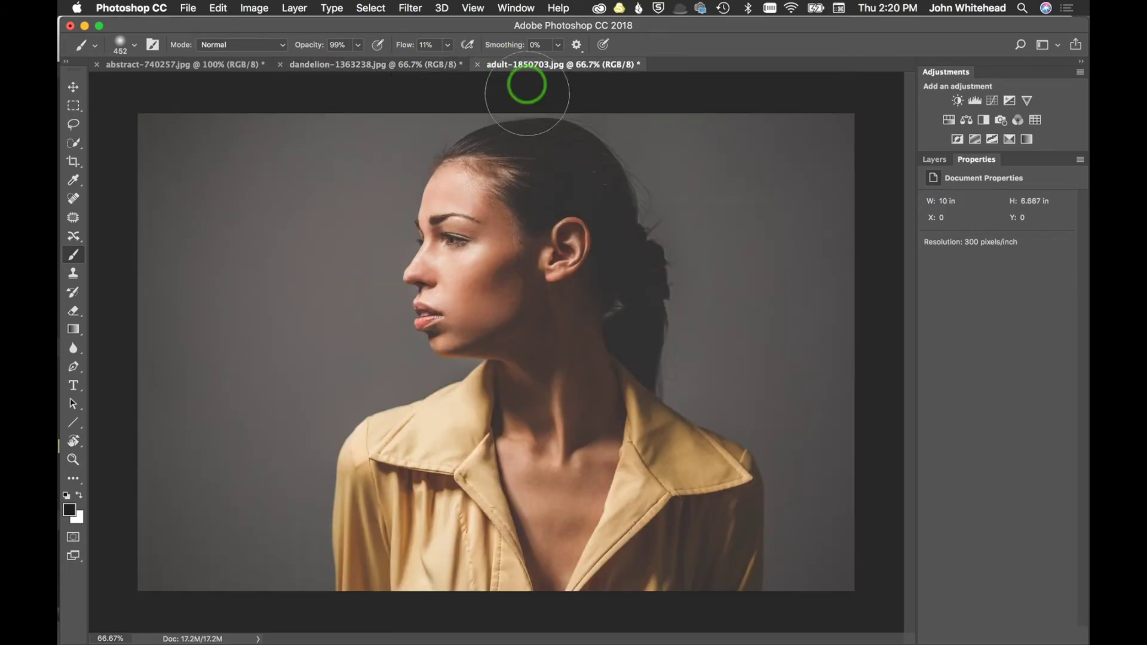
Crop the portrait tighter around the woman's head and shoulders, keeping the 2:3 ratio
{"action": "left_click", "coordinate": [73, 161]}
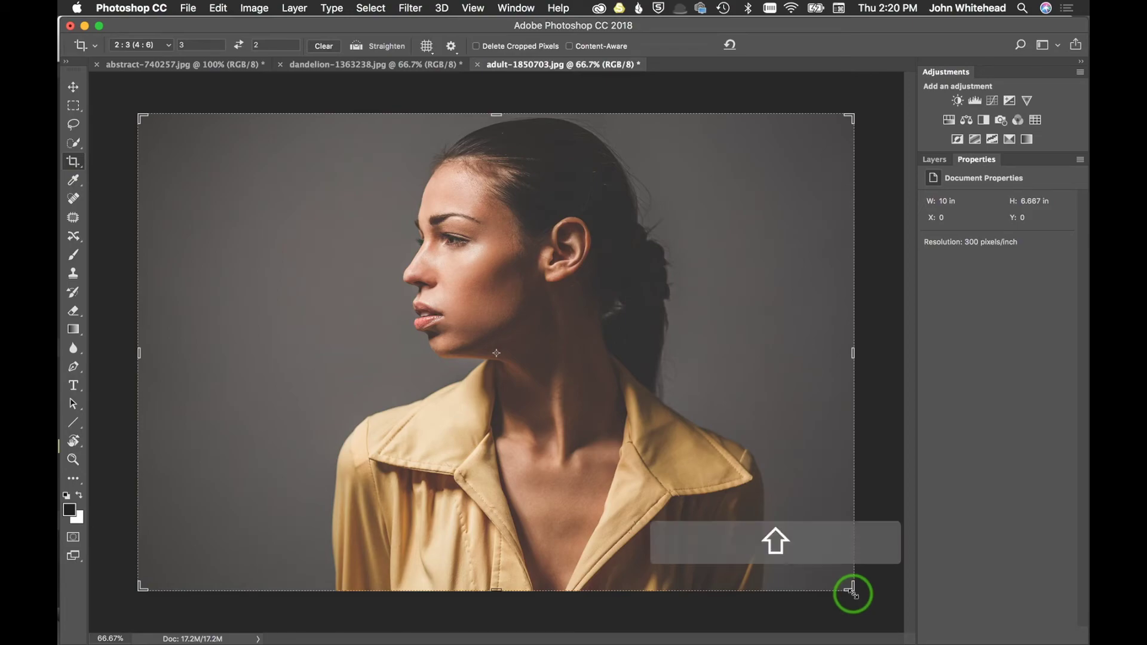
{"action": "left_click_drag", "start_coordinate": [853, 590], "coordinate": [776, 529]}
{"action": "left_click_drag", "start_coordinate": [640, 376], "coordinate": [594, 421]}
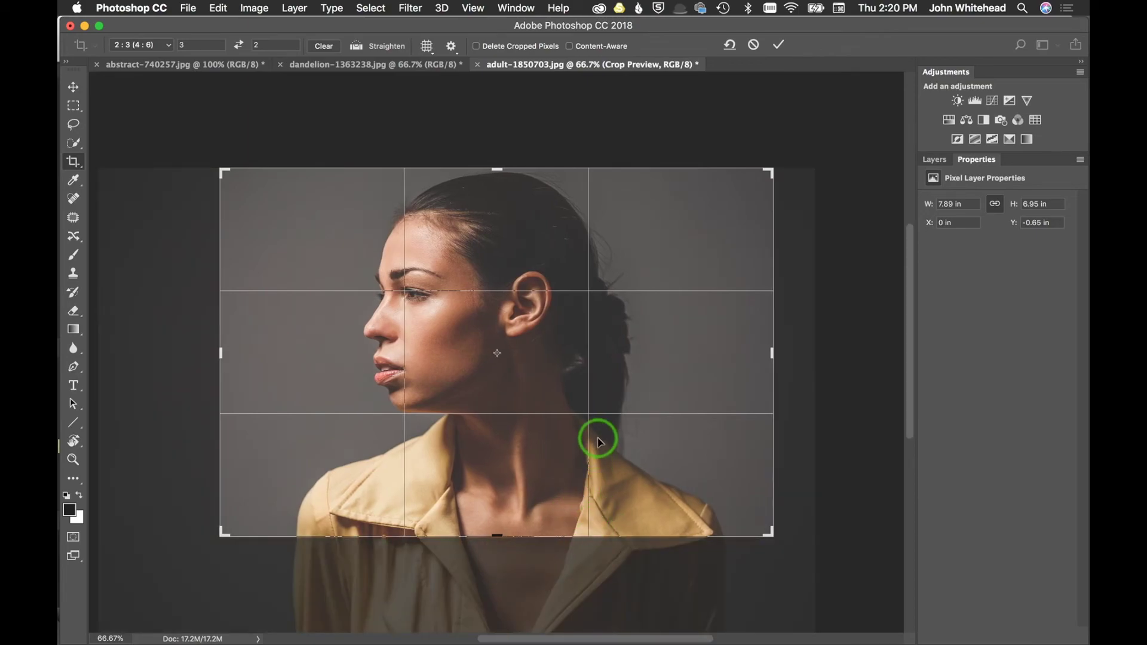
{"action": "key", "text": "Return"}
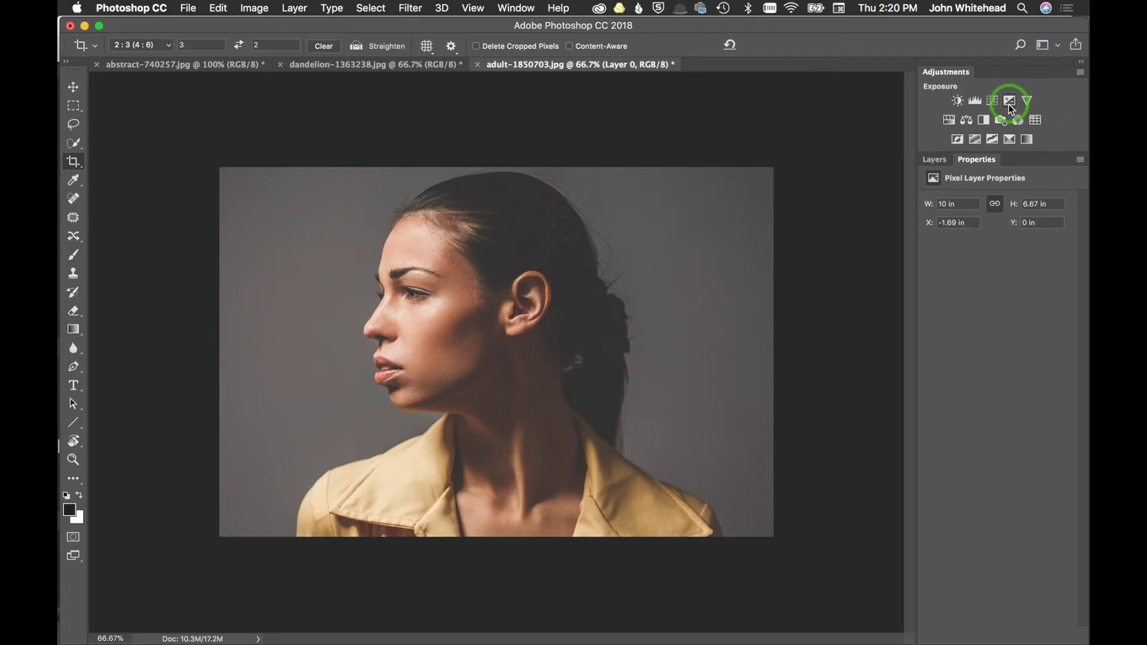
Add a Black & White adjustment with Reds at 63 and a Curves adjustment with the black point at input 10
{"action": "left_click", "coordinate": [984, 121]}
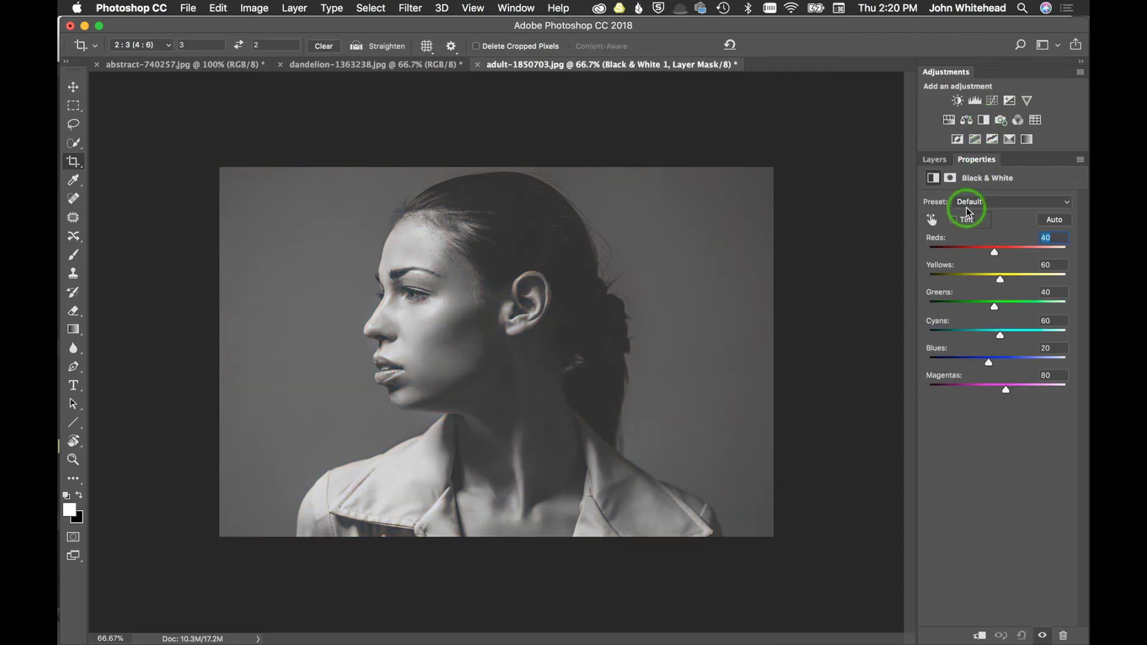
{"action": "left_click_drag", "start_coordinate": [998, 252], "coordinate": [1001, 253]}
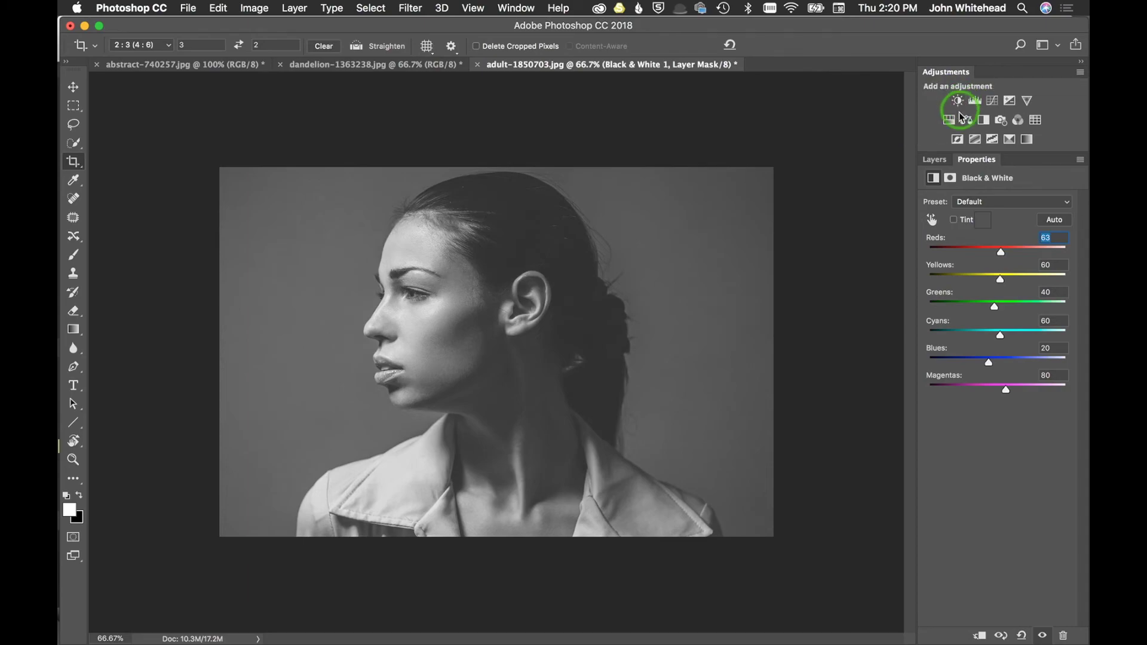
{"action": "left_click", "coordinate": [993, 107]}
{"action": "left_click_drag", "start_coordinate": [950, 354], "coordinate": [959, 357]}
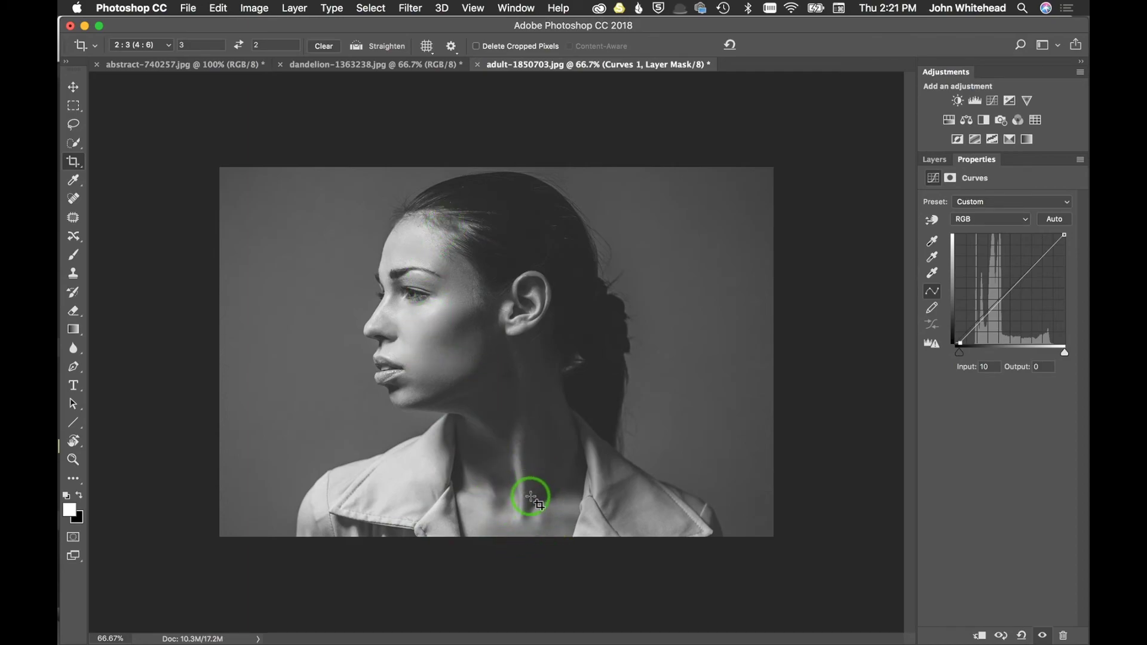
Duplicate the portrait layer, Layer 0, beneath the adjustment layers
{"action": "left_click", "coordinate": [936, 162]}
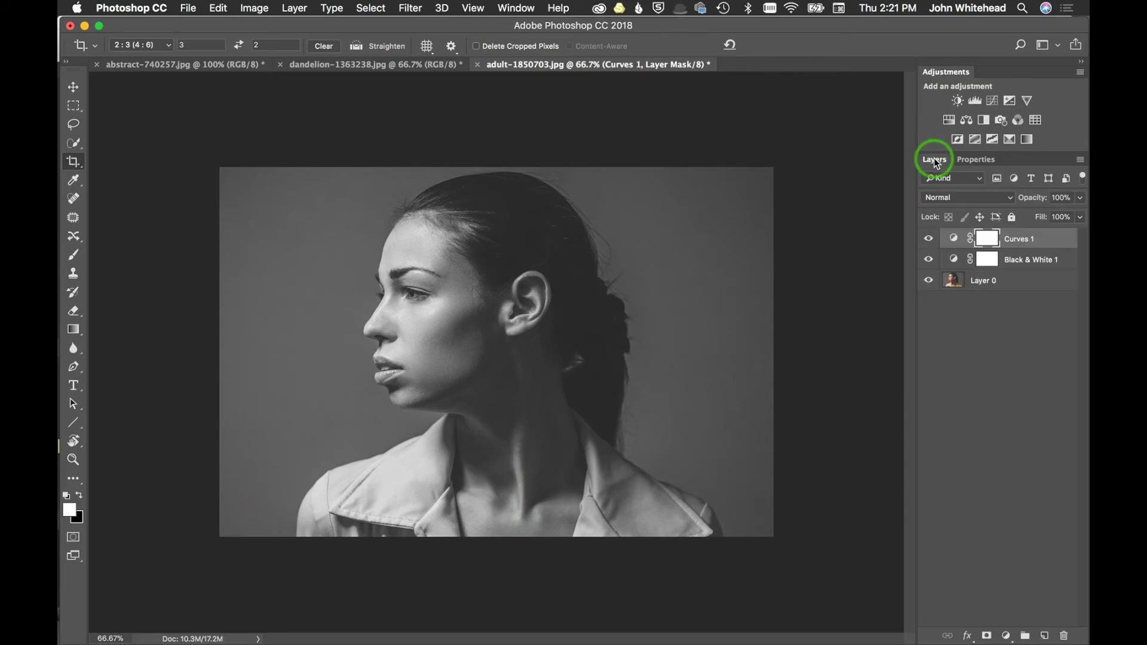
{"action": "left_click", "coordinate": [953, 282]}
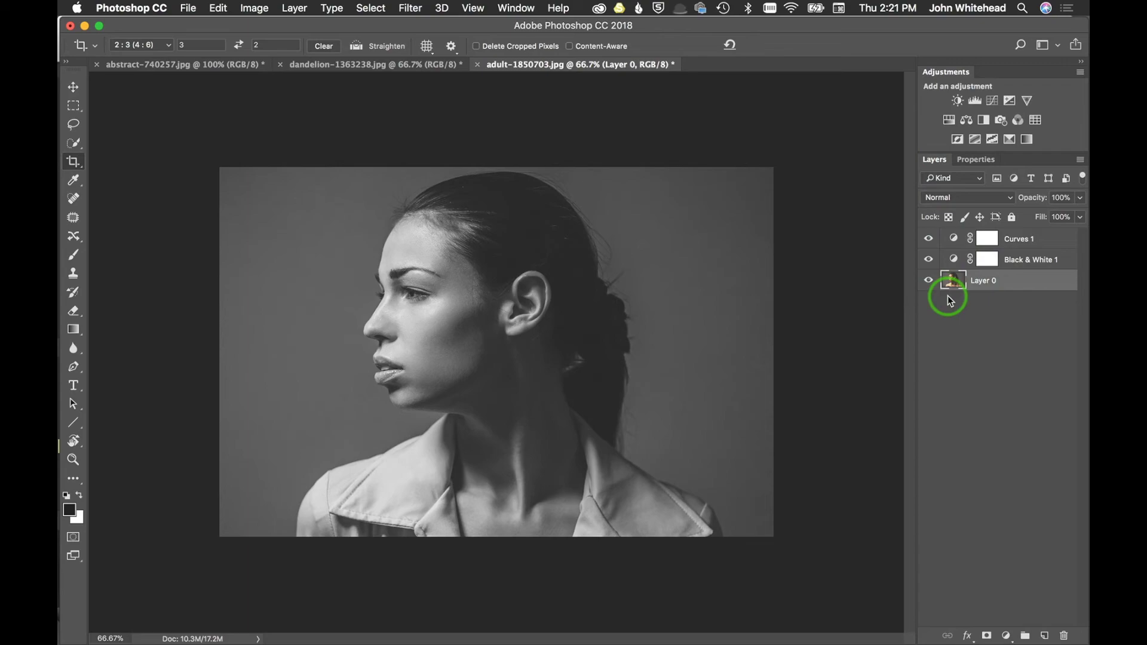
{"action": "key", "text": "super+j"}
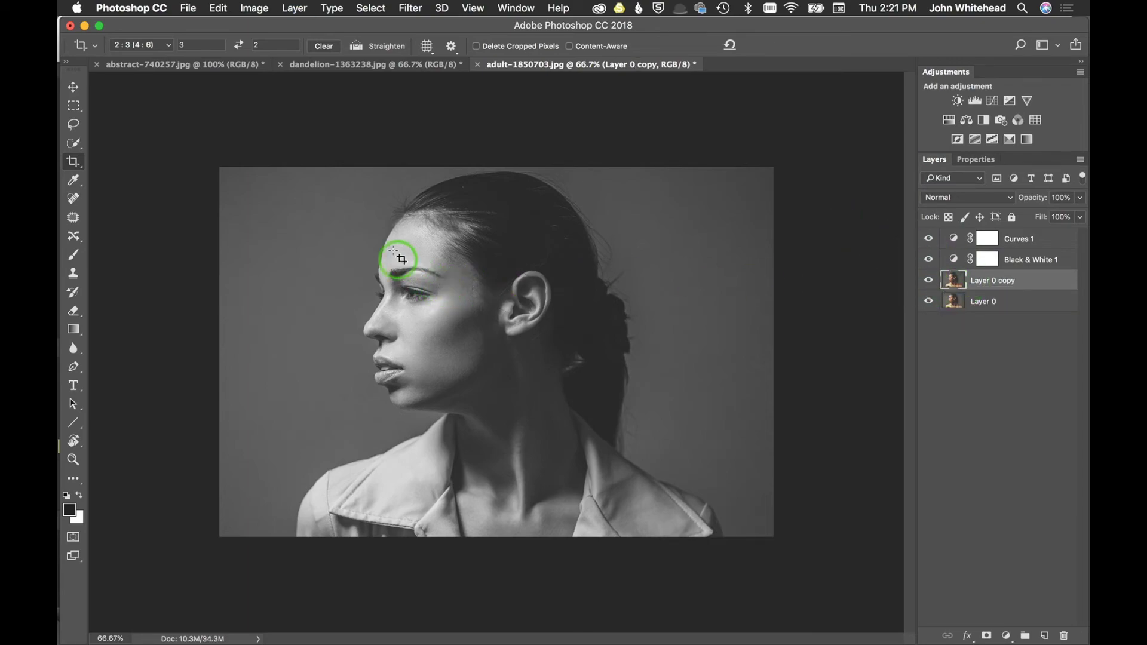
Quick-select the woman's head, hair, neck and chest on the duplicate, leaving the jacket collar out of the selection
{"action": "left_click", "coordinate": [72, 142]}
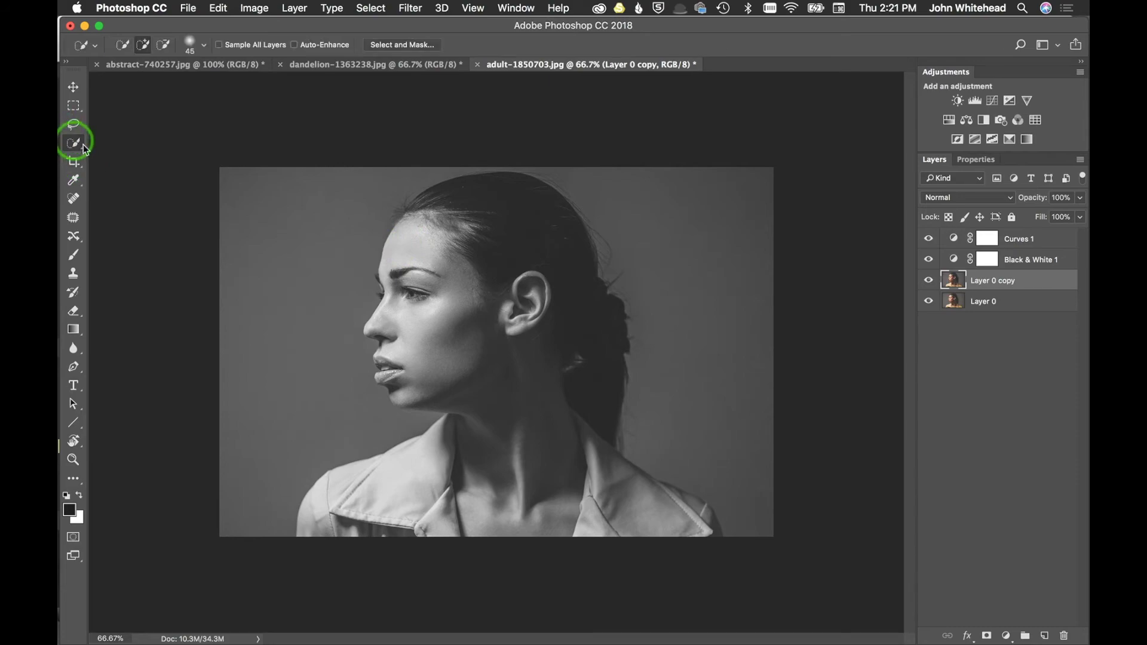
{"action": "mouse_move", "coordinate": [504, 210]}
{"action": "left_mouse_down"}
{"action": "mouse_move", "coordinate": [461, 217]}
{"action": "mouse_move", "coordinate": [402, 258]}
{"action": "mouse_move", "coordinate": [448, 197]}
{"action": "mouse_move", "coordinate": [492, 189]}
{"action": "mouse_move", "coordinate": [419, 211]}
{"action": "mouse_move", "coordinate": [510, 205]}
{"action": "mouse_move", "coordinate": [540, 223]}
{"action": "mouse_move", "coordinate": [578, 318]}
{"action": "mouse_move", "coordinate": [576, 399]}
{"action": "mouse_move", "coordinate": [593, 414]}
{"action": "mouse_move", "coordinate": [574, 410]}
{"action": "left_mouse_up"}
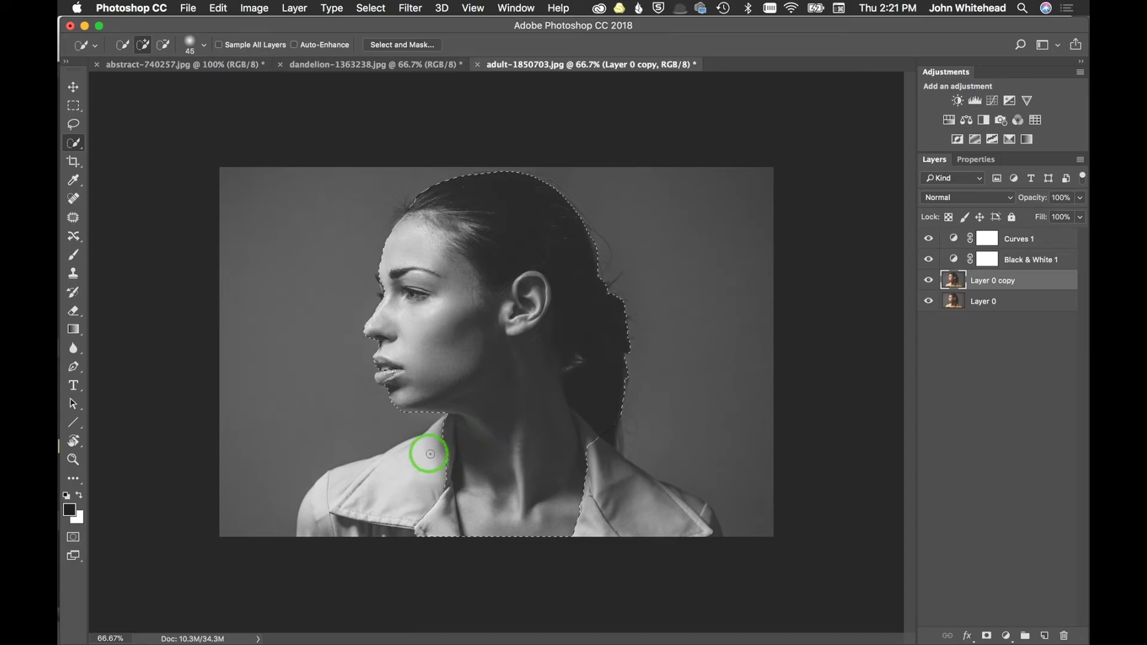
{"action": "key", "text": "alt"}
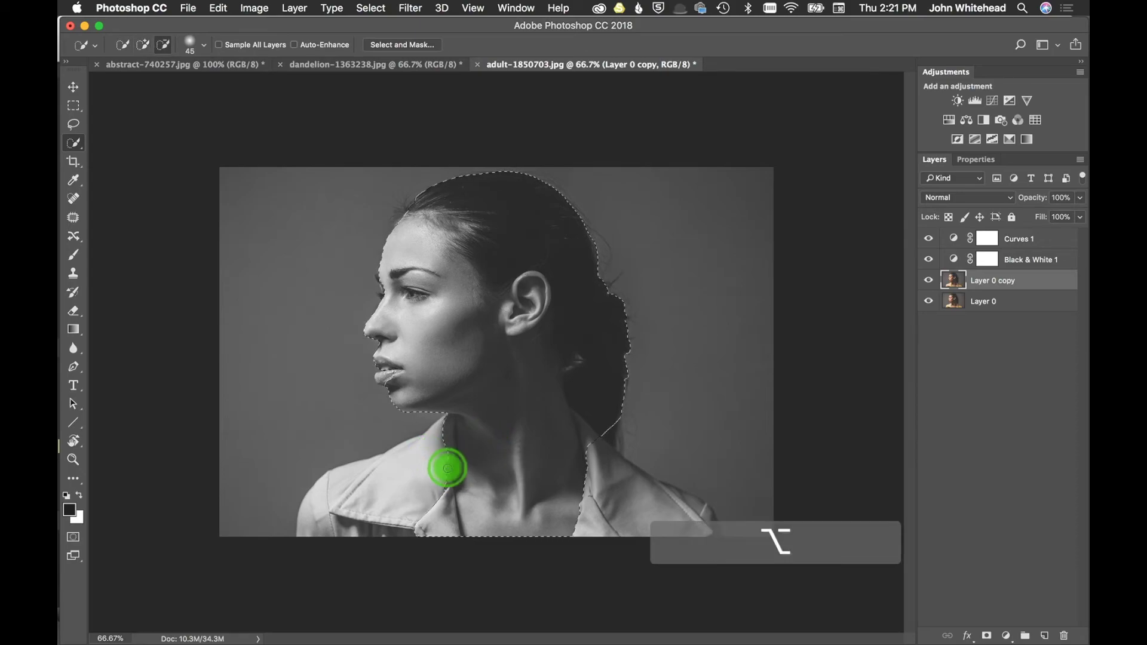
{"action": "left_click", "coordinate": [445, 421], "text": "alt"}
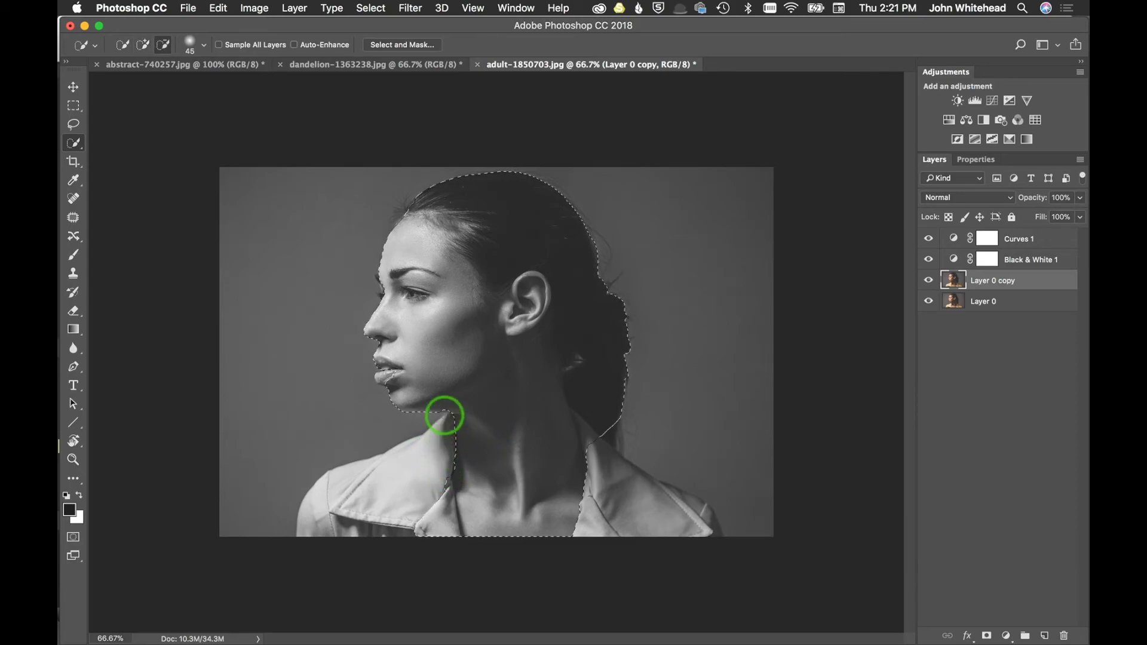
{"action": "key", "text": "alt"}
{"action": "left_click_drag", "start_coordinate": [595, 447], "coordinate": [588, 433]}
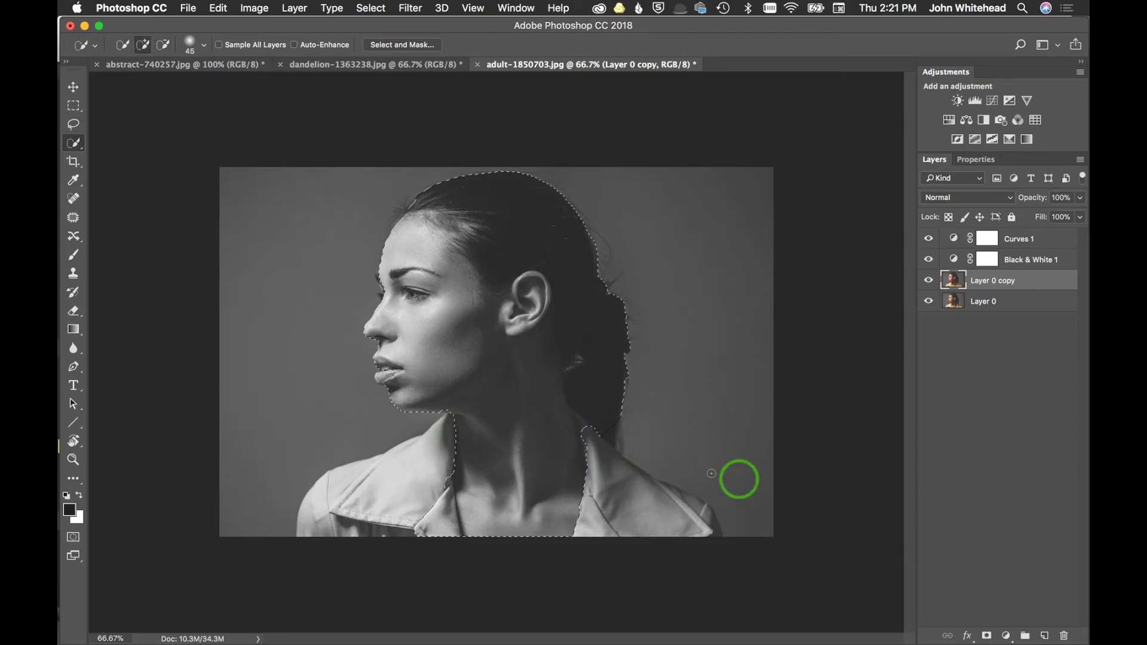
{"action": "key", "text": "alt"}
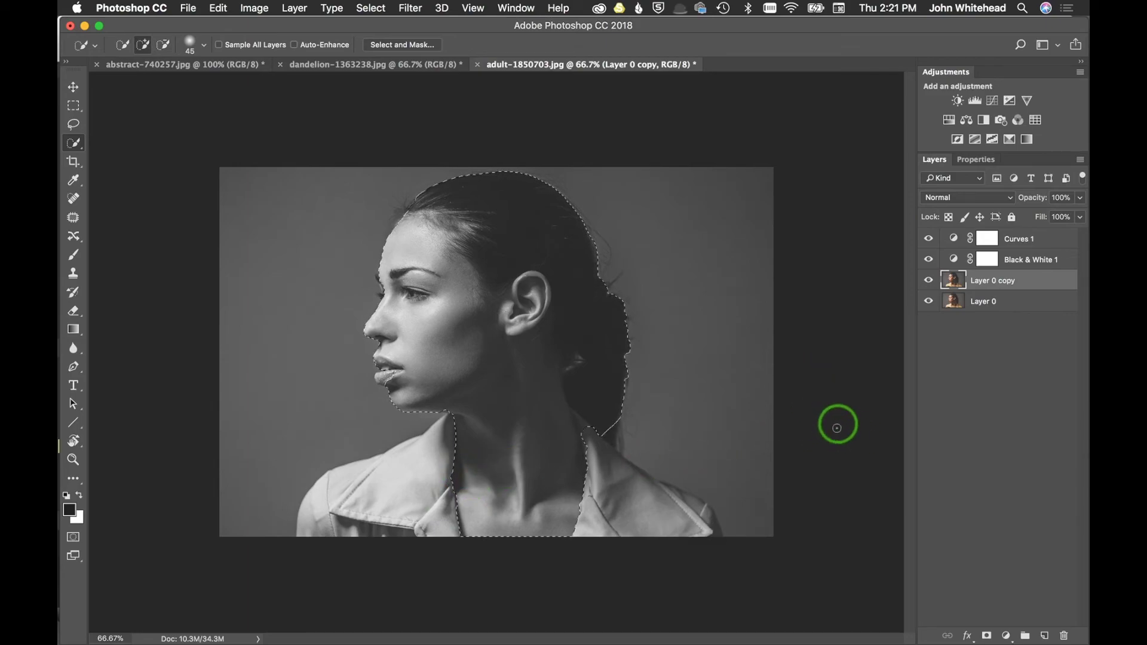
Refine the selection in Select and Mask with Smart Radius on, brushing along the face, neck and hair edges and cleaning up the collar
{"action": "left_click", "coordinate": [403, 47]}
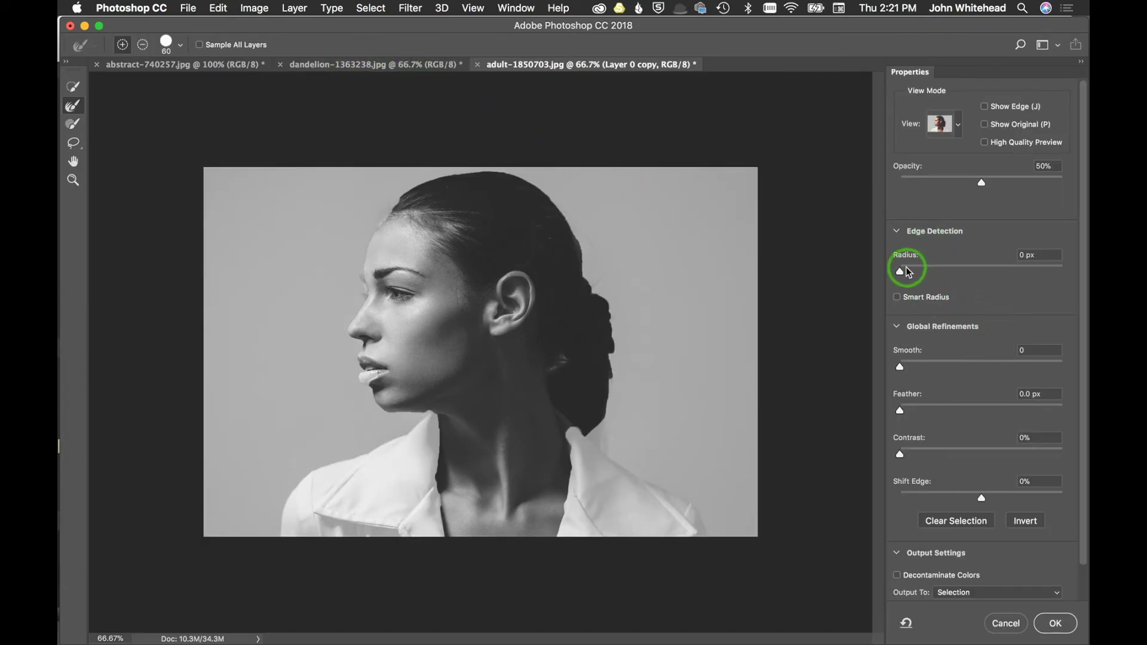
{"action": "left_click", "coordinate": [897, 297]}
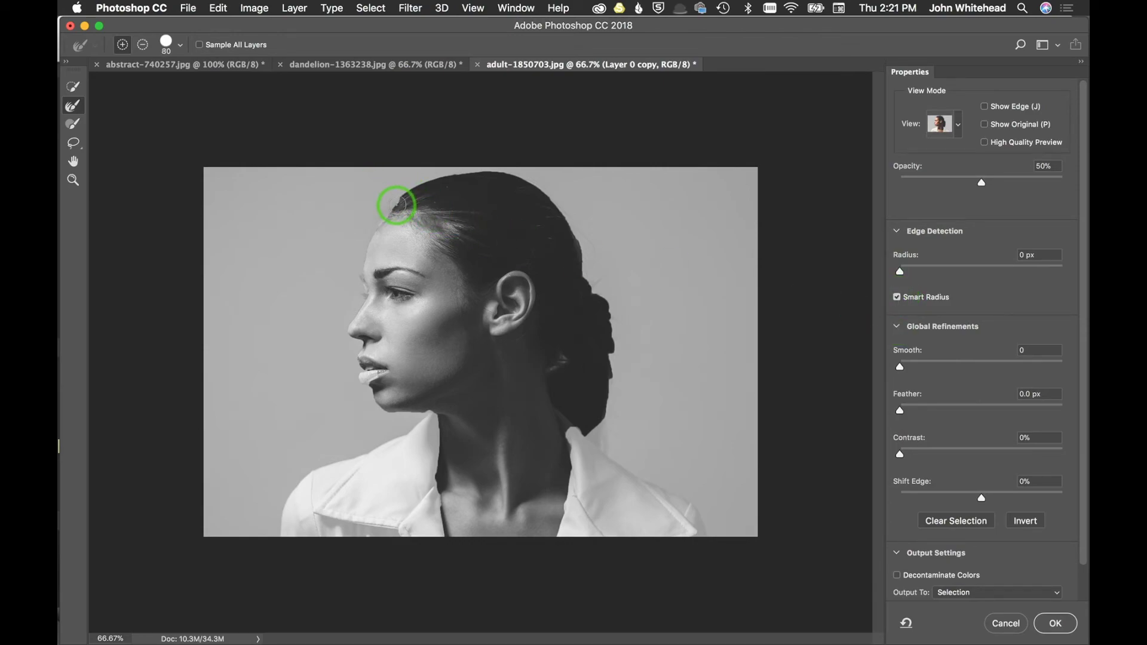
{"action": "mouse_move", "coordinate": [396, 205]}
{"action": "left_mouse_down"}
{"action": "mouse_move", "coordinate": [372, 234]}
{"action": "mouse_move", "coordinate": [348, 334]}
{"action": "mouse_move", "coordinate": [369, 401]}
{"action": "mouse_move", "coordinate": [428, 412]}
{"action": "mouse_move", "coordinate": [430, 473]}
{"action": "mouse_move", "coordinate": [460, 547]}
{"action": "left_mouse_up"}
{"action": "mouse_move", "coordinate": [553, 535]}
{"action": "left_mouse_down"}
{"action": "mouse_move", "coordinate": [563, 417]}
{"action": "mouse_move", "coordinate": [615, 399]}
{"action": "left_mouse_up"}
{"action": "mouse_move", "coordinate": [395, 200]}
{"action": "left_mouse_down"}
{"action": "mouse_move", "coordinate": [445, 172]}
{"action": "mouse_move", "coordinate": [524, 171]}
{"action": "mouse_move", "coordinate": [591, 238]}
{"action": "mouse_move", "coordinate": [586, 280]}
{"action": "mouse_move", "coordinate": [582, 225]}
{"action": "mouse_move", "coordinate": [594, 290]}
{"action": "mouse_move", "coordinate": [610, 270]}
{"action": "mouse_move", "coordinate": [600, 296]}
{"action": "mouse_move", "coordinate": [615, 309]}
{"action": "mouse_move", "coordinate": [614, 390]}
{"action": "mouse_move", "coordinate": [605, 434]}
{"action": "mouse_move", "coordinate": [587, 443]}
{"action": "mouse_move", "coordinate": [648, 454]}
{"action": "left_mouse_up"}
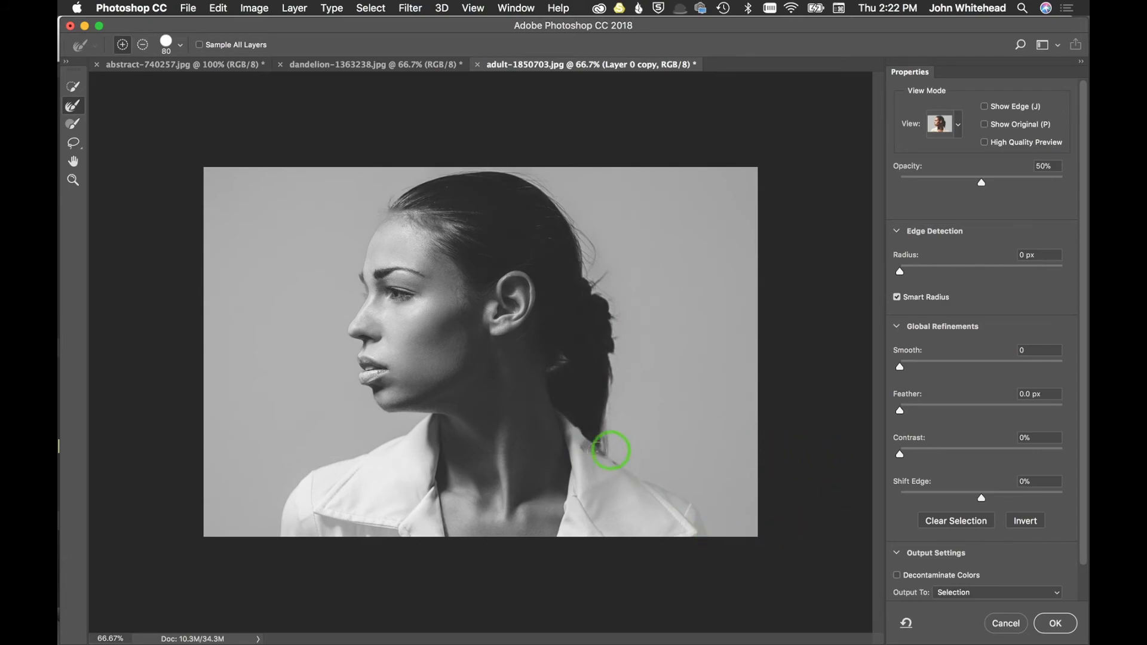
{"action": "key", "text": "alt"}
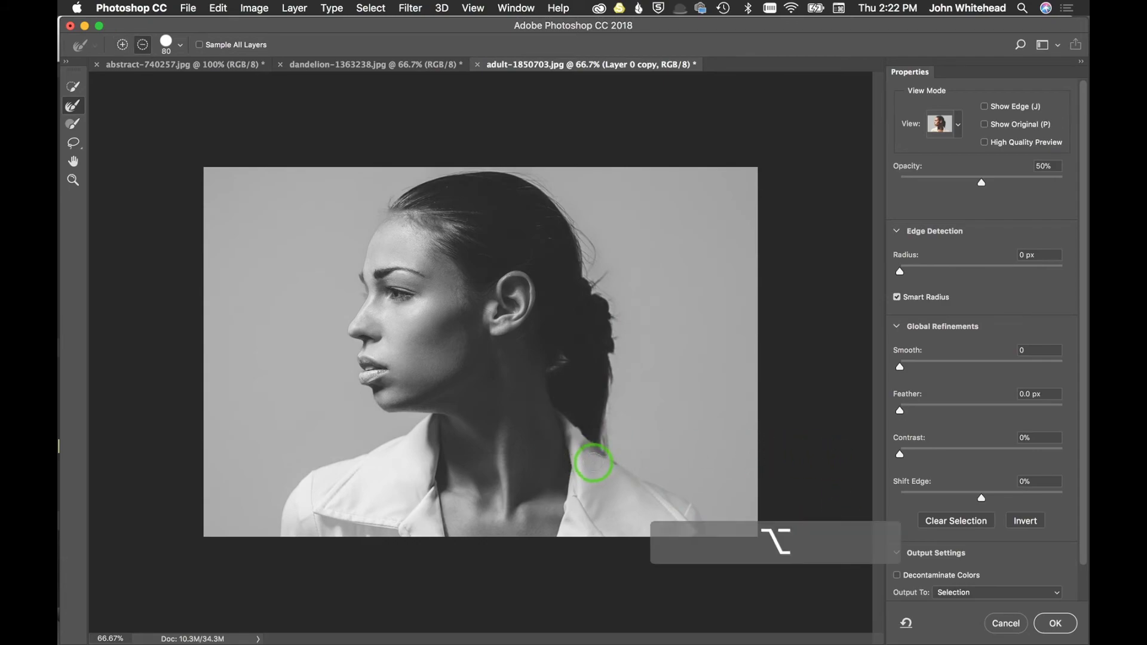
{"action": "mouse_move", "coordinate": [595, 461]}
{"action": "left_mouse_down"}
{"action": "mouse_move", "coordinate": [580, 449]}
{"action": "mouse_move", "coordinate": [589, 454]}
{"action": "left_mouse_up"}
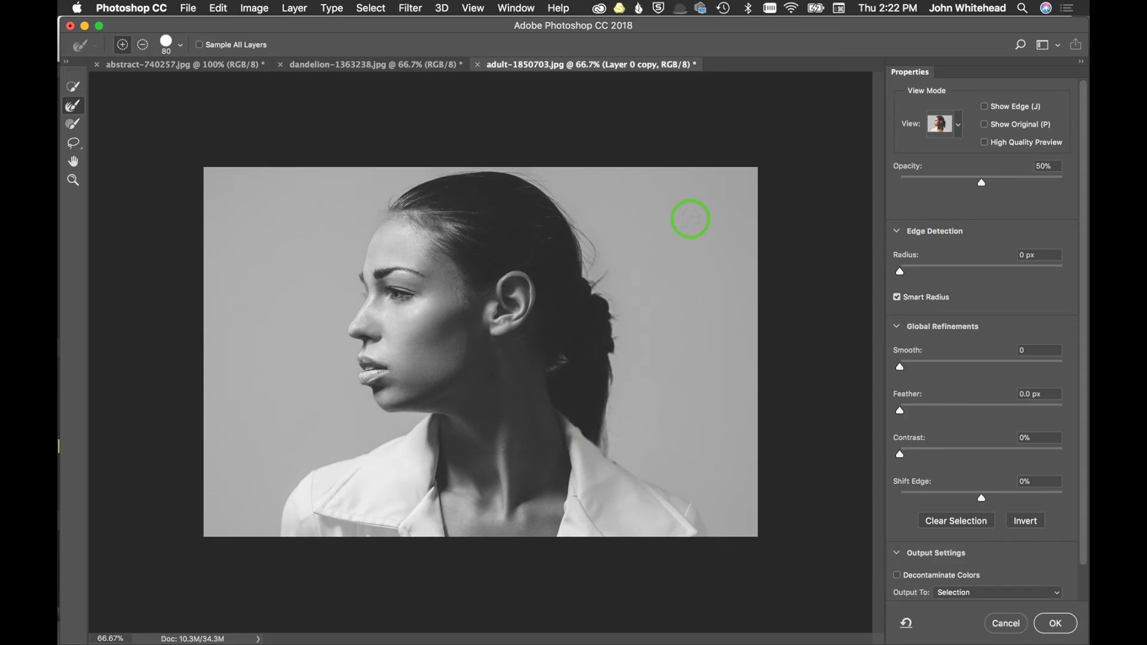
Output the refined selection to a new layer with a layer mask
{"action": "scroll", "coordinate": [992, 556], "scroll_direction": "down", "scroll_amount": 2}
{"action": "left_click", "coordinate": [995, 558]}
{"action": "left_click_drag", "start_coordinate": [996, 560], "coordinate": [1006, 593]}
{"action": "left_click", "coordinate": [1055, 623]}
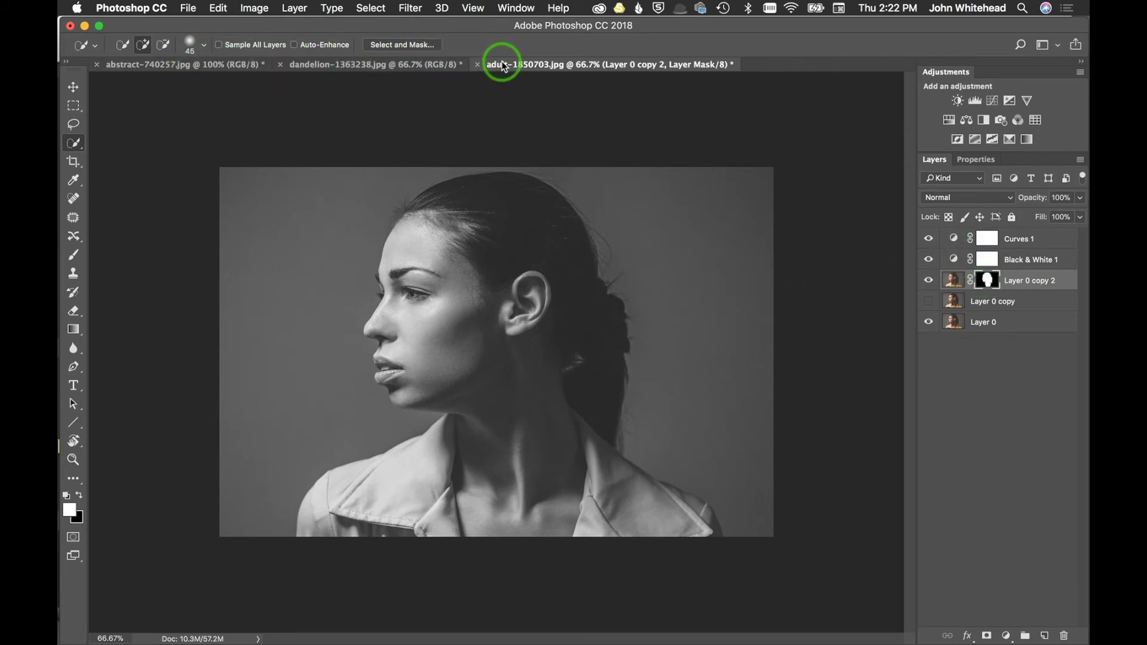
Copy the country road landscape from abstract-740257.jpg into the portrait document with the Move tool
{"action": "left_click", "coordinate": [152, 65]}
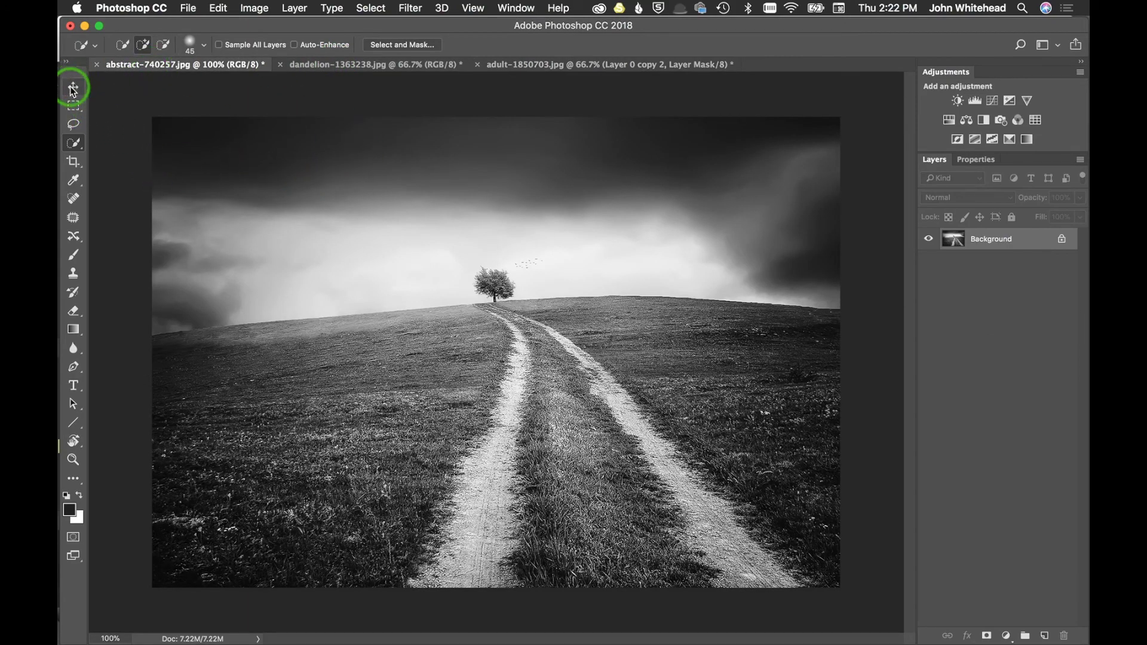
{"action": "left_click", "coordinate": [72, 88]}
{"action": "left_click", "coordinate": [535, 328]}
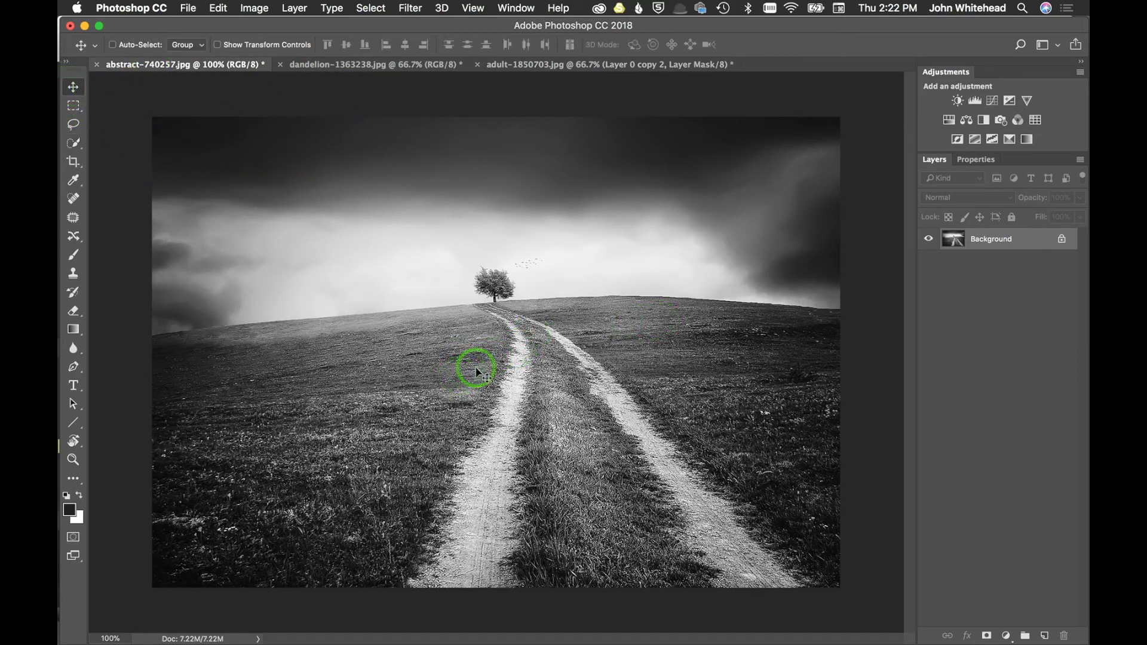
{"action": "mouse_move", "coordinate": [488, 338]}
{"action": "left_mouse_down"}
{"action": "mouse_move", "coordinate": [494, 162]}
{"action": "mouse_move", "coordinate": [446, 100]}
{"action": "mouse_move", "coordinate": [563, 61]}
{"action": "mouse_move", "coordinate": [540, 105]}
{"action": "mouse_move", "coordinate": [491, 362]}
{"action": "mouse_move", "coordinate": [489, 350]}
{"action": "left_mouse_up"}
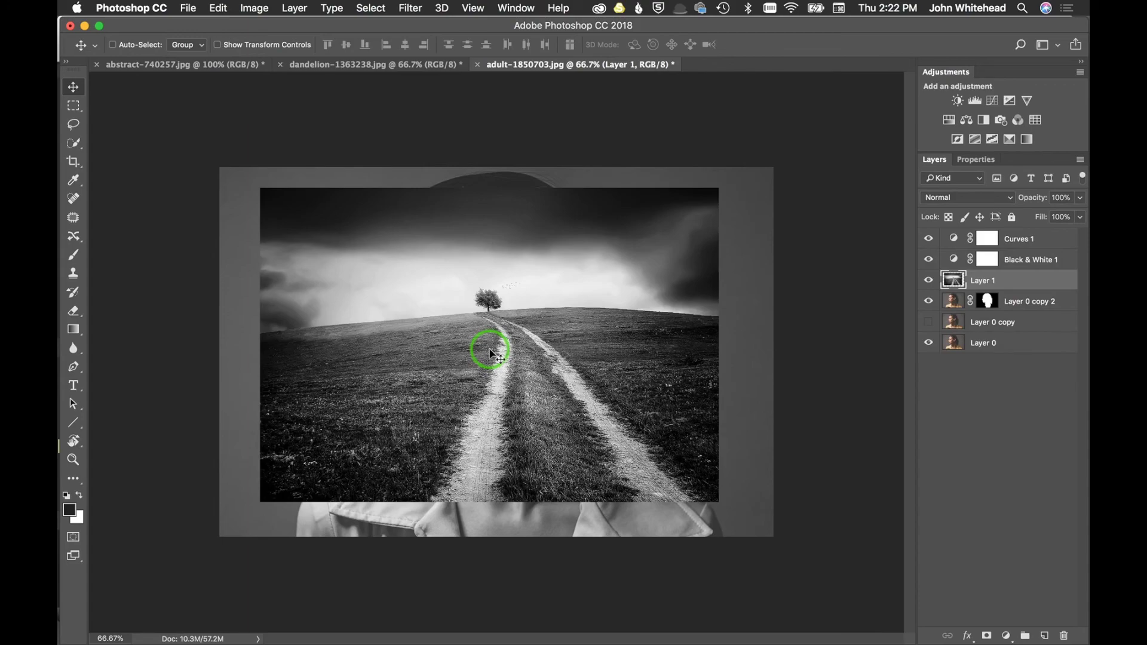
Scale the landscape layer proportionally until it covers the whole canvas and place it above the Curves adjustment
{"action": "key", "text": "super+t"}
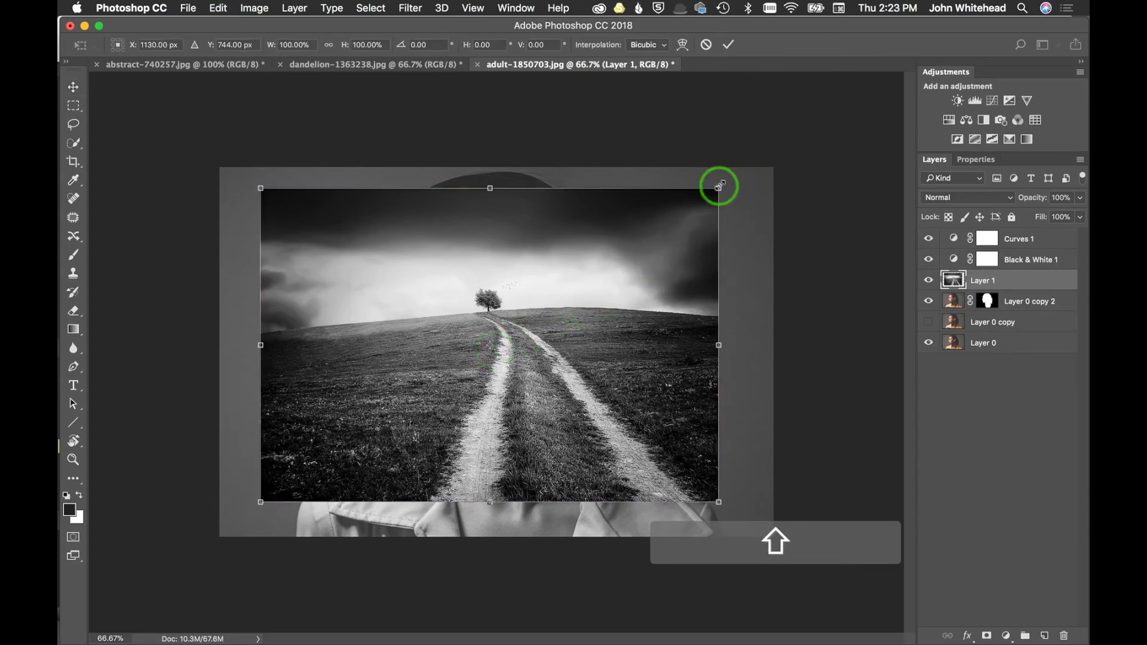
{"action": "left_click_drag", "start_coordinate": [715, 189], "coordinate": [785, 160]}
{"action": "key", "text": "Return"}
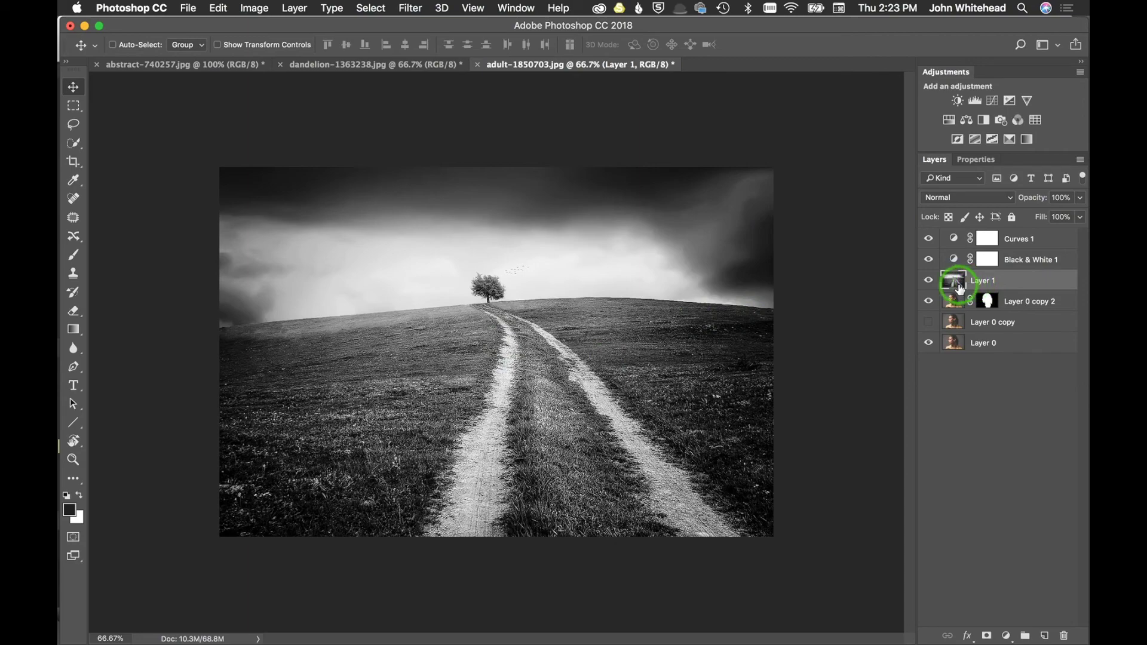
{"action": "left_click_drag", "start_coordinate": [955, 287], "coordinate": [956, 236]}
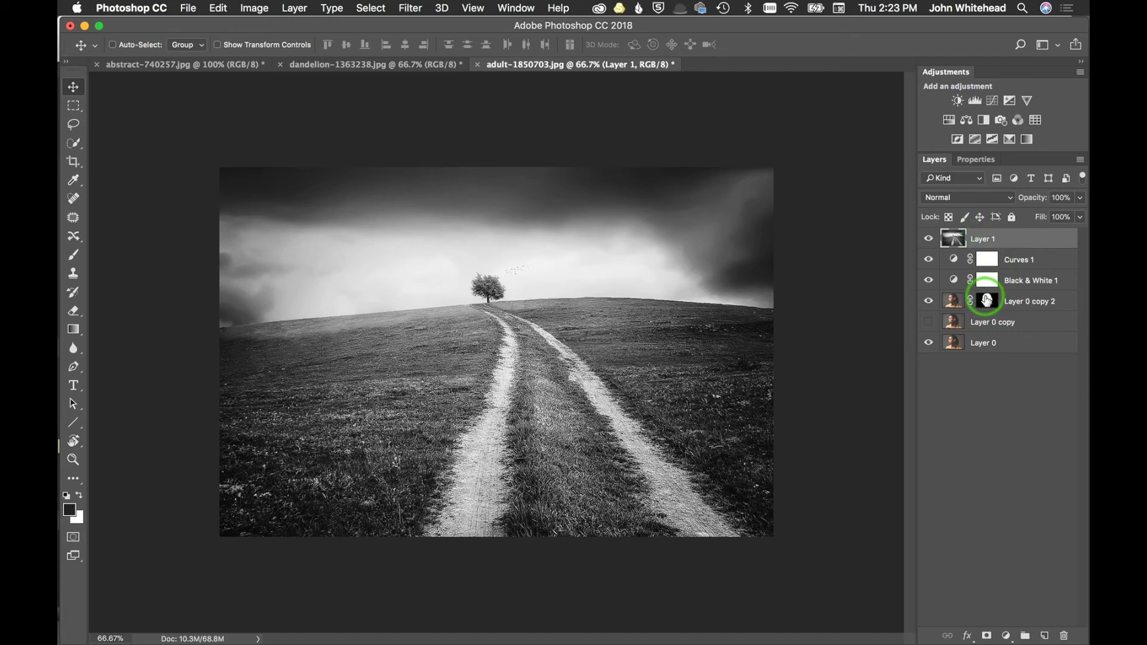
Copy the Layer 0 copy 2 mask onto Layer 1, unlink it, and shift the landscape up and slightly right inside the silhouette
{"action": "left_click_drag", "start_coordinate": [987, 299], "coordinate": [982, 238]}
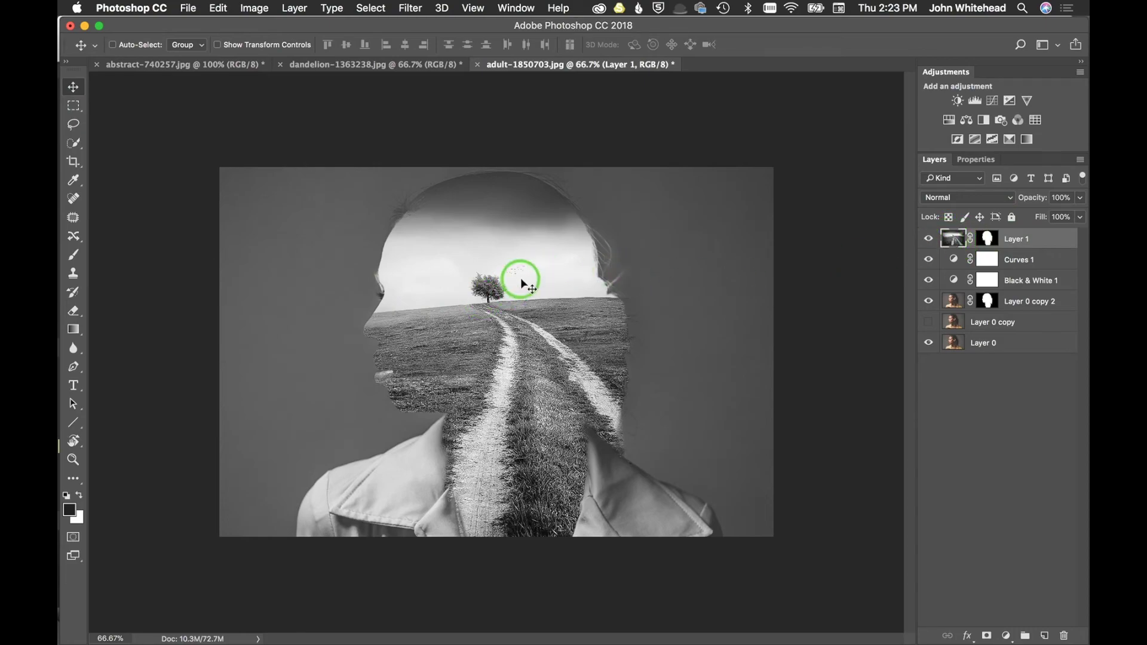
{"action": "left_click", "coordinate": [970, 240]}
{"action": "left_click_drag", "start_coordinate": [525, 352], "coordinate": [534, 335]}
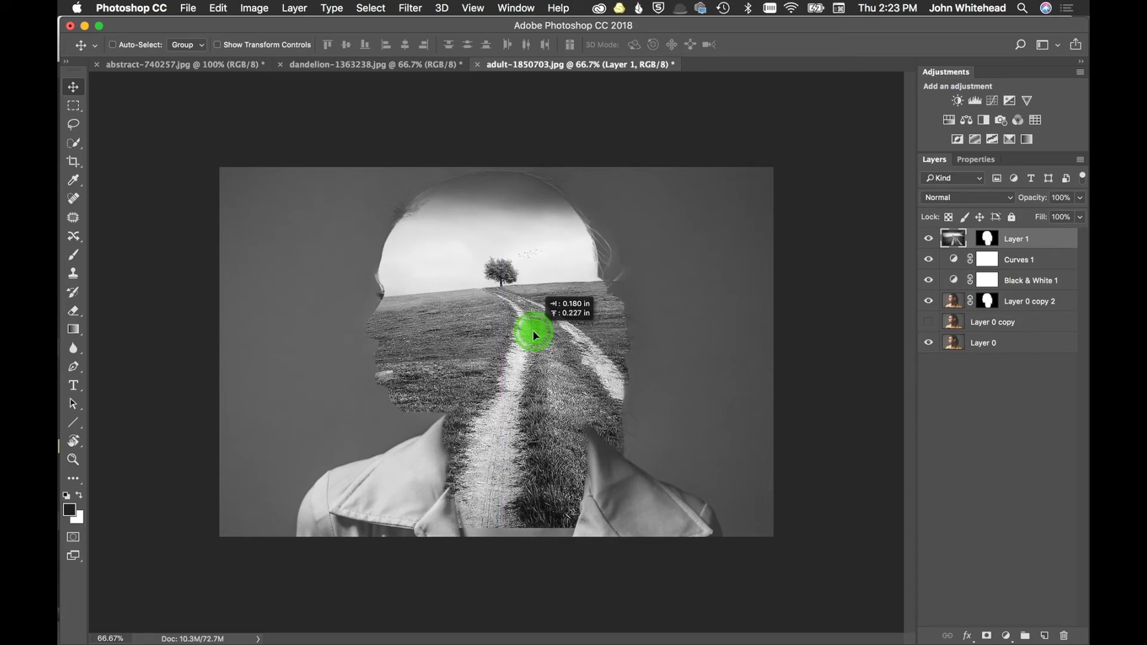
{"action": "left_click_drag", "start_coordinate": [534, 335], "coordinate": [533, 333]}
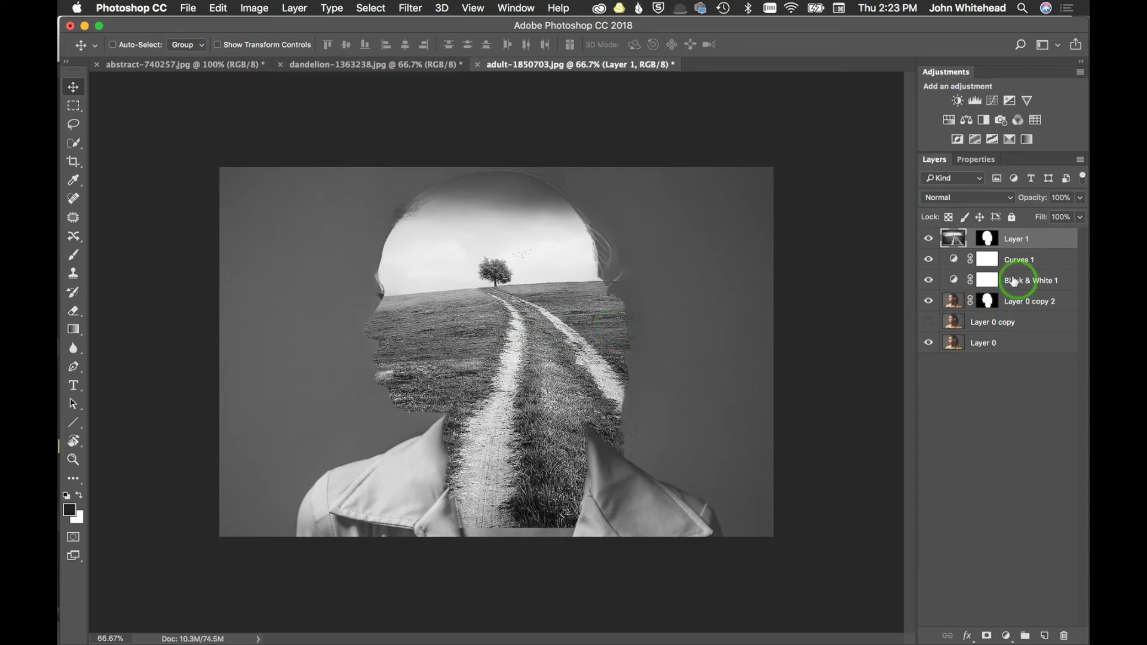
Stretch the landscape's height to 102.22% so its lower edge meets the bottom of the canvas
{"action": "key", "text": "super+t"}
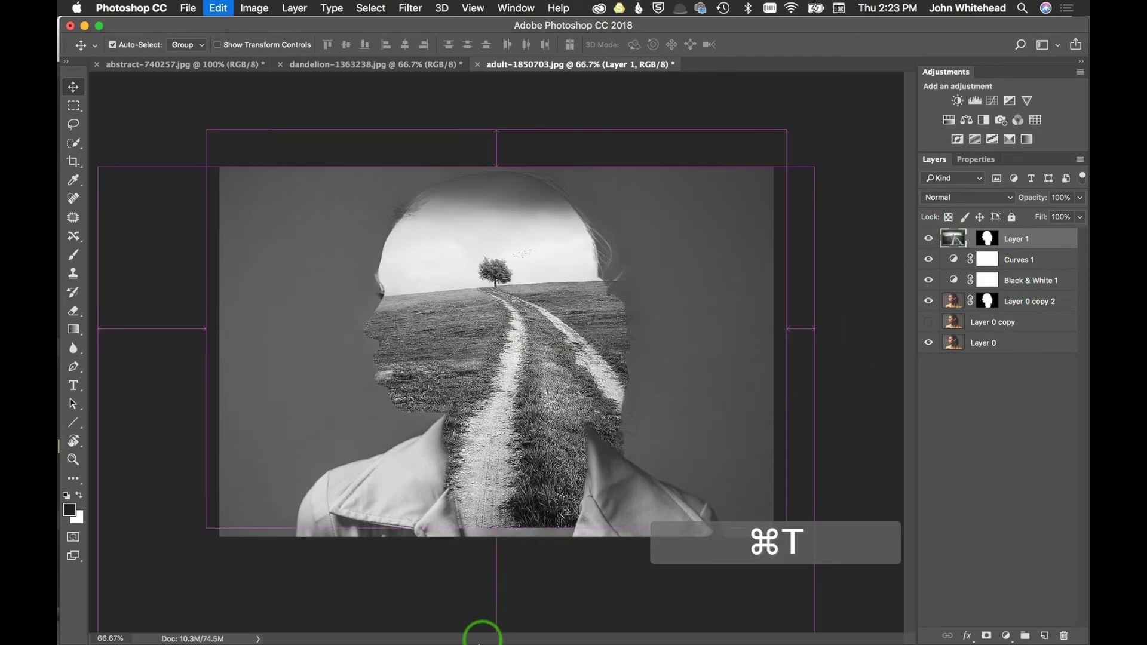
{"action": "left_click_drag", "start_coordinate": [499, 525], "coordinate": [499, 536]}
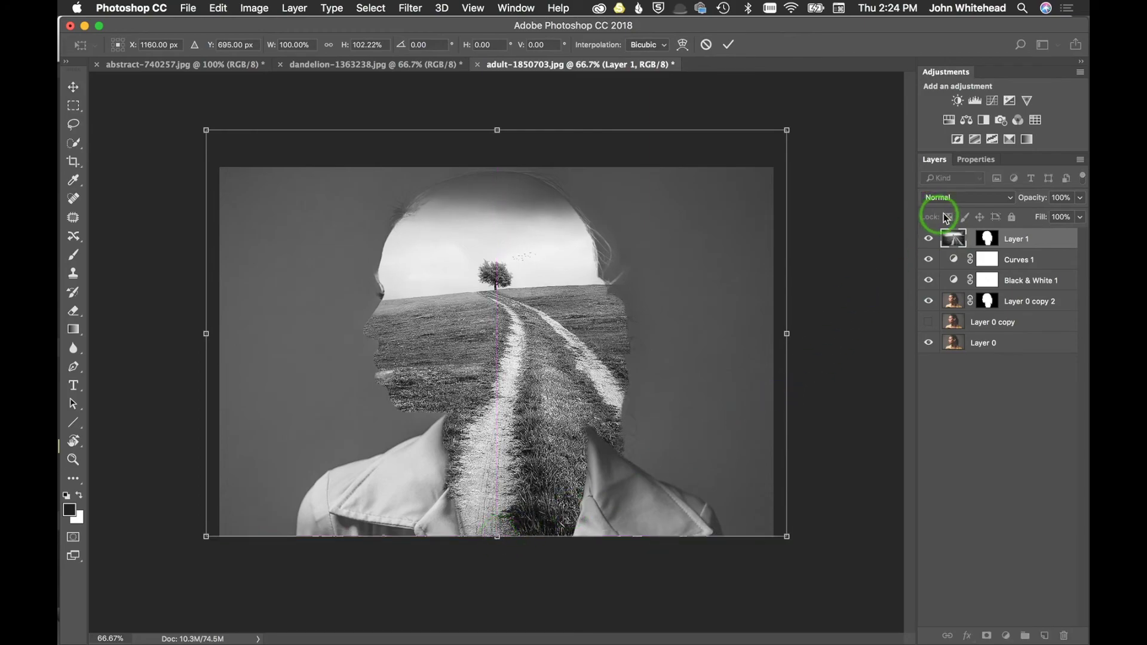
{"action": "key", "text": "Return"}
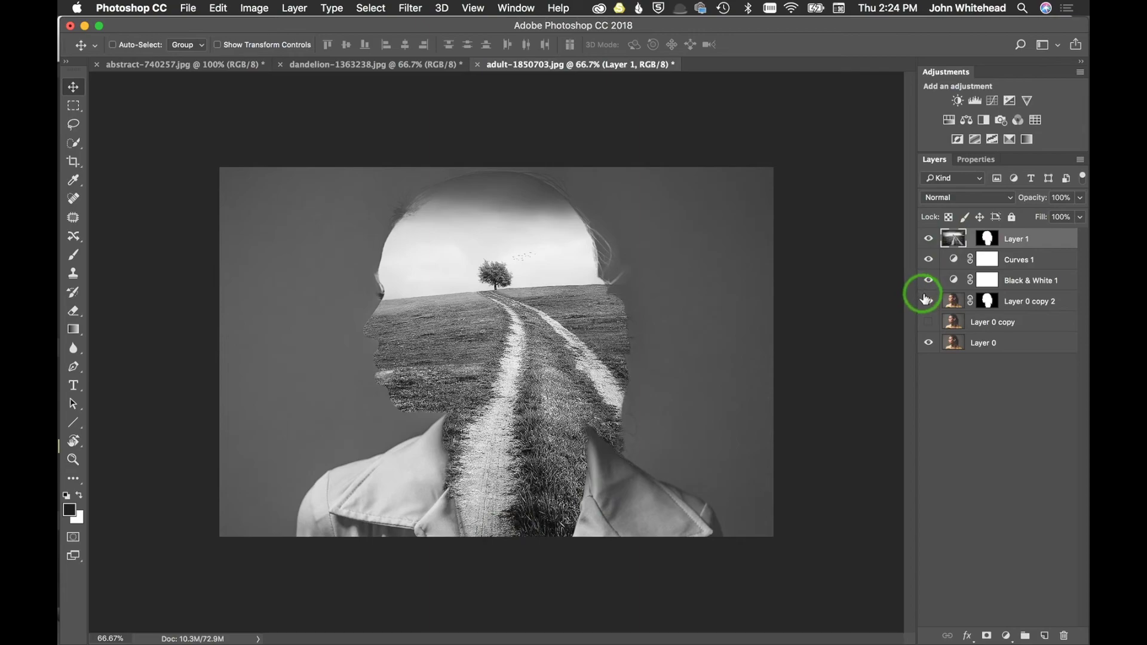
Target Layer 1's layer mask and activate the Brush tool
{"action": "left_click", "coordinate": [989, 239]}
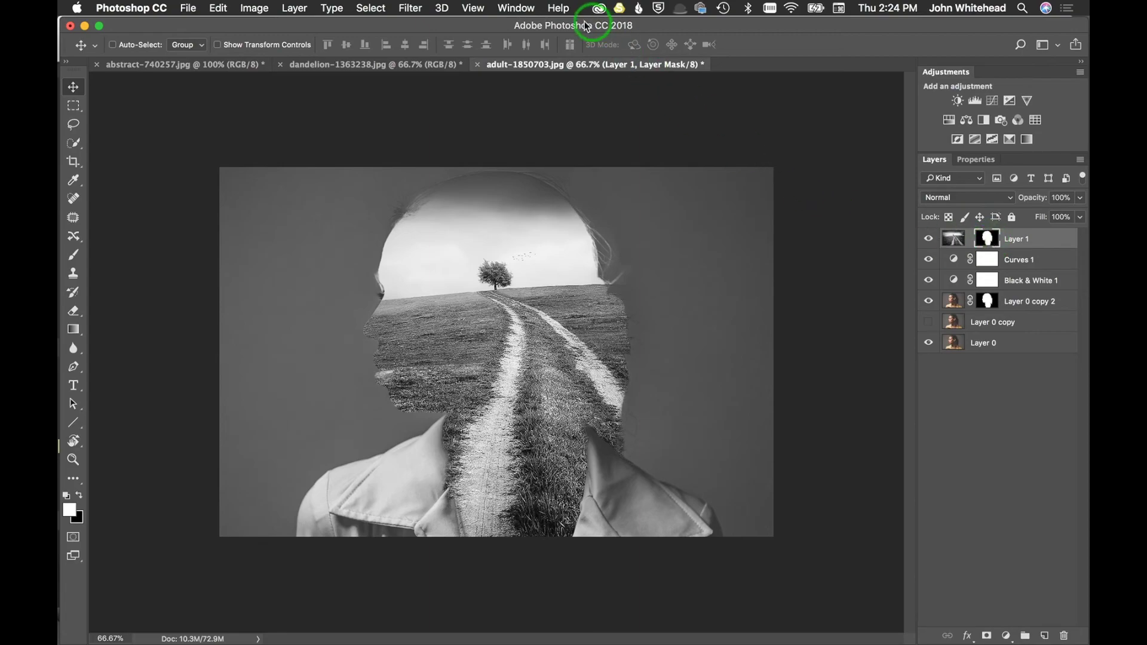
{"action": "left_click", "coordinate": [75, 261]}
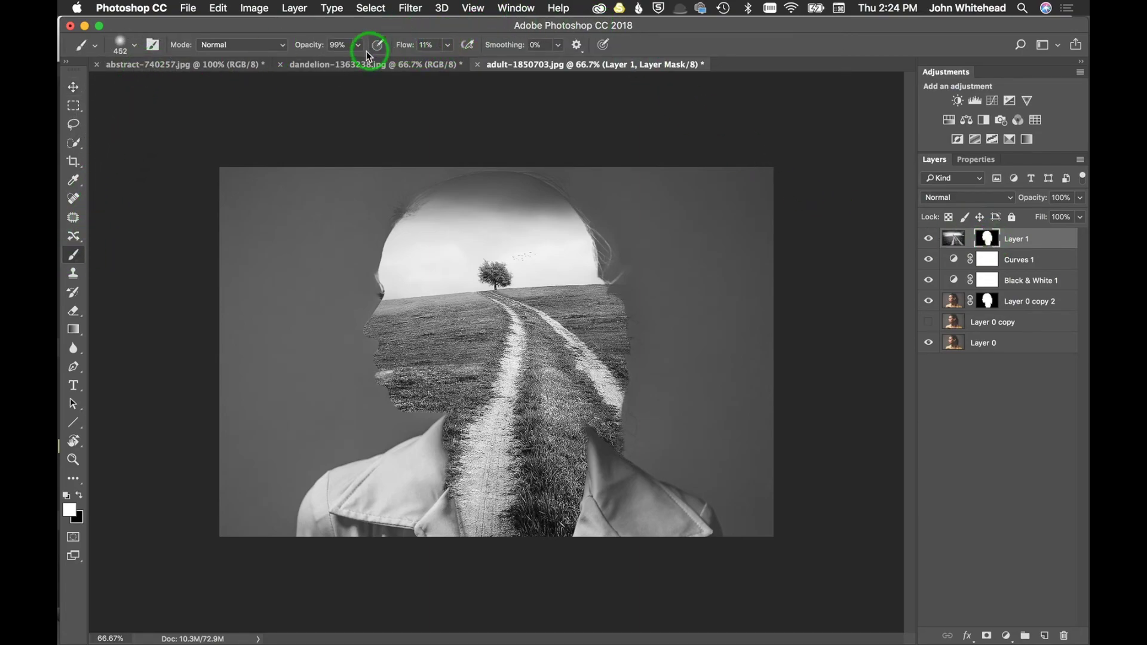
{"action": "left_click", "coordinate": [391, 263]}
{"action": "left_click_drag", "start_coordinate": [392, 263], "coordinate": [402, 268]}
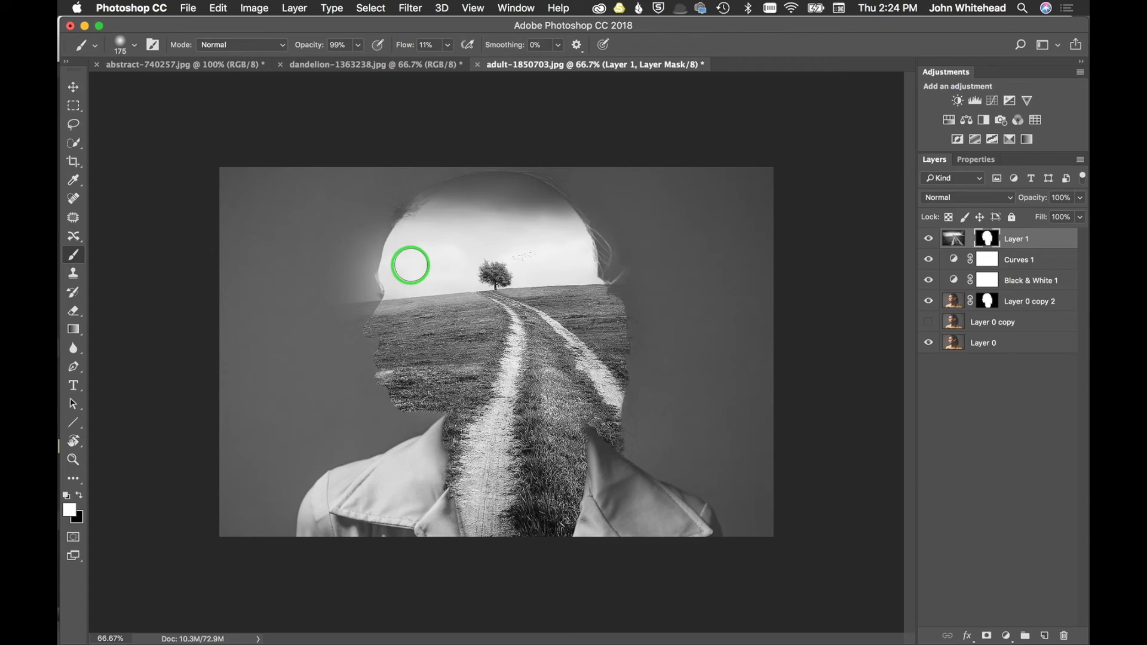
{"action": "key", "text": "super+z"}
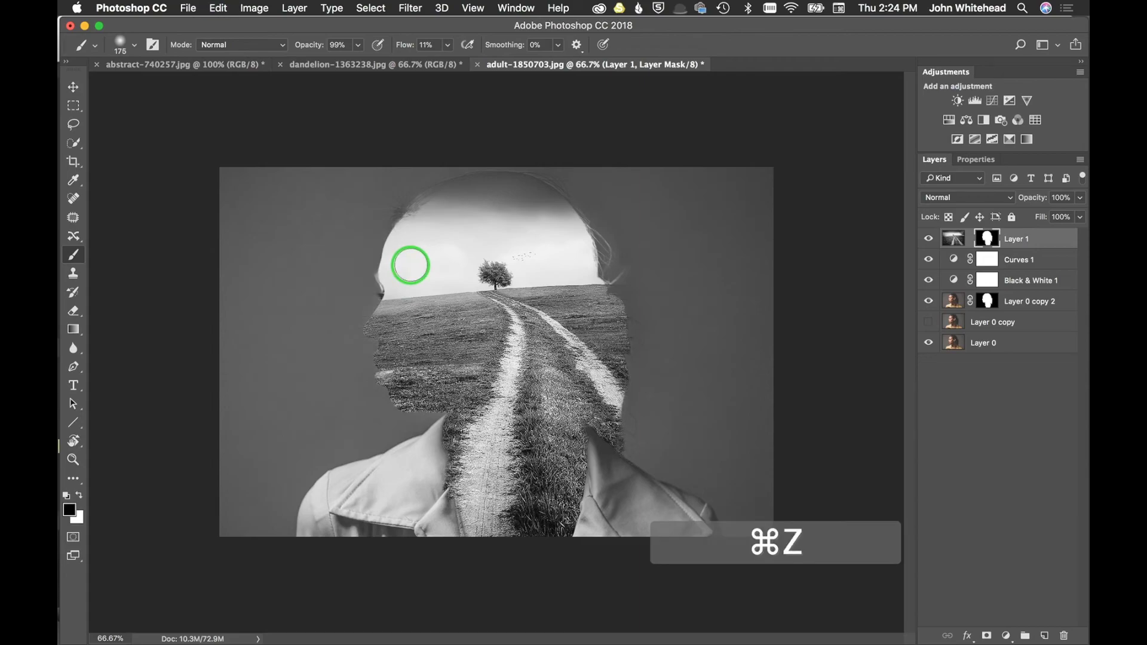
Paint black on Layer 1's mask with a soft 175 px brush to reveal the face, the back of the hair and the neck
{"action": "mouse_move", "coordinate": [418, 198]}
{"action": "left_mouse_down"}
{"action": "mouse_move", "coordinate": [384, 267]}
{"action": "mouse_move", "coordinate": [418, 311]}
{"action": "mouse_move", "coordinate": [374, 335]}
{"action": "mouse_move", "coordinate": [392, 369]}
{"action": "mouse_move", "coordinate": [384, 332]}
{"action": "mouse_move", "coordinate": [426, 403]}
{"action": "mouse_move", "coordinate": [410, 370]}
{"action": "mouse_move", "coordinate": [410, 256]}
{"action": "mouse_move", "coordinate": [385, 365]}
{"action": "mouse_move", "coordinate": [422, 217]}
{"action": "mouse_move", "coordinate": [375, 341]}
{"action": "mouse_move", "coordinate": [379, 328]}
{"action": "mouse_move", "coordinate": [374, 389]}
{"action": "mouse_move", "coordinate": [405, 395]}
{"action": "mouse_move", "coordinate": [410, 410]}
{"action": "mouse_move", "coordinate": [384, 366]}
{"action": "mouse_move", "coordinate": [379, 312]}
{"action": "mouse_move", "coordinate": [383, 376]}
{"action": "mouse_move", "coordinate": [410, 402]}
{"action": "left_mouse_up"}
{"action": "mouse_move", "coordinate": [425, 215]}
{"action": "left_mouse_down"}
{"action": "mouse_move", "coordinate": [452, 235]}
{"action": "mouse_move", "coordinate": [424, 265]}
{"action": "left_mouse_up"}
{"action": "mouse_move", "coordinate": [585, 221]}
{"action": "left_mouse_down"}
{"action": "mouse_move", "coordinate": [609, 284]}
{"action": "mouse_move", "coordinate": [568, 205]}
{"action": "mouse_move", "coordinate": [618, 314]}
{"action": "mouse_move", "coordinate": [584, 221]}
{"action": "mouse_move", "coordinate": [625, 366]}
{"action": "mouse_move", "coordinate": [609, 301]}
{"action": "mouse_move", "coordinate": [555, 552]}
{"action": "mouse_move", "coordinate": [566, 462]}
{"action": "mouse_move", "coordinate": [555, 518]}
{"action": "mouse_move", "coordinate": [558, 537]}
{"action": "mouse_move", "coordinate": [573, 492]}
{"action": "mouse_move", "coordinate": [567, 545]}
{"action": "mouse_move", "coordinate": [605, 379]}
{"action": "mouse_move", "coordinate": [605, 471]}
{"action": "mouse_move", "coordinate": [621, 385]}
{"action": "mouse_move", "coordinate": [589, 204]}
{"action": "mouse_move", "coordinate": [632, 364]}
{"action": "mouse_move", "coordinate": [618, 237]}
{"action": "mouse_move", "coordinate": [607, 360]}
{"action": "mouse_move", "coordinate": [616, 457]}
{"action": "left_mouse_up"}
{"action": "mouse_move", "coordinate": [438, 412]}
{"action": "left_mouse_down"}
{"action": "mouse_move", "coordinate": [405, 411]}
{"action": "mouse_move", "coordinate": [435, 401]}
{"action": "mouse_move", "coordinate": [461, 446]}
{"action": "mouse_move", "coordinate": [466, 498]}
{"action": "mouse_move", "coordinate": [458, 430]}
{"action": "mouse_move", "coordinate": [453, 505]}
{"action": "mouse_move", "coordinate": [475, 544]}
{"action": "mouse_move", "coordinate": [553, 525]}
{"action": "mouse_move", "coordinate": [499, 509]}
{"action": "mouse_move", "coordinate": [488, 525]}
{"action": "mouse_move", "coordinate": [543, 536]}
{"action": "mouse_move", "coordinate": [458, 518]}
{"action": "mouse_move", "coordinate": [453, 474]}
{"action": "mouse_move", "coordinate": [515, 497]}
{"action": "mouse_move", "coordinate": [547, 532]}
{"action": "mouse_move", "coordinate": [492, 484]}
{"action": "mouse_move", "coordinate": [511, 510]}
{"action": "mouse_move", "coordinate": [540, 515]}
{"action": "mouse_move", "coordinate": [473, 487]}
{"action": "mouse_move", "coordinate": [502, 528]}
{"action": "left_mouse_up"}
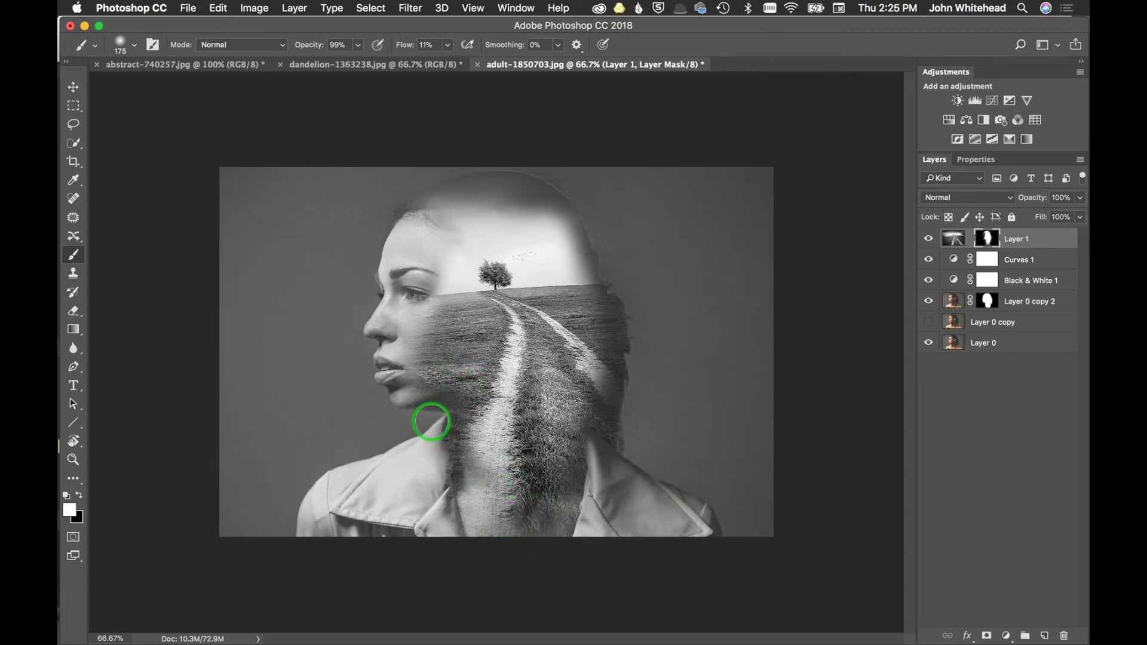
{"action": "mouse_move", "coordinate": [442, 415]}
{"action": "left_mouse_down"}
{"action": "mouse_move", "coordinate": [415, 398]}
{"action": "mouse_move", "coordinate": [441, 355]}
{"action": "mouse_move", "coordinate": [434, 368]}
{"action": "mouse_move", "coordinate": [428, 275]}
{"action": "mouse_move", "coordinate": [449, 300]}
{"action": "mouse_move", "coordinate": [409, 402]}
{"action": "mouse_move", "coordinate": [434, 319]}
{"action": "mouse_move", "coordinate": [416, 218]}
{"action": "mouse_move", "coordinate": [391, 264]}
{"action": "mouse_move", "coordinate": [437, 253]}
{"action": "mouse_move", "coordinate": [455, 283]}
{"action": "mouse_move", "coordinate": [442, 414]}
{"action": "mouse_move", "coordinate": [445, 318]}
{"action": "mouse_move", "coordinate": [442, 365]}
{"action": "mouse_move", "coordinate": [425, 352]}
{"action": "mouse_move", "coordinate": [395, 401]}
{"action": "mouse_move", "coordinate": [408, 325]}
{"action": "left_mouse_up"}
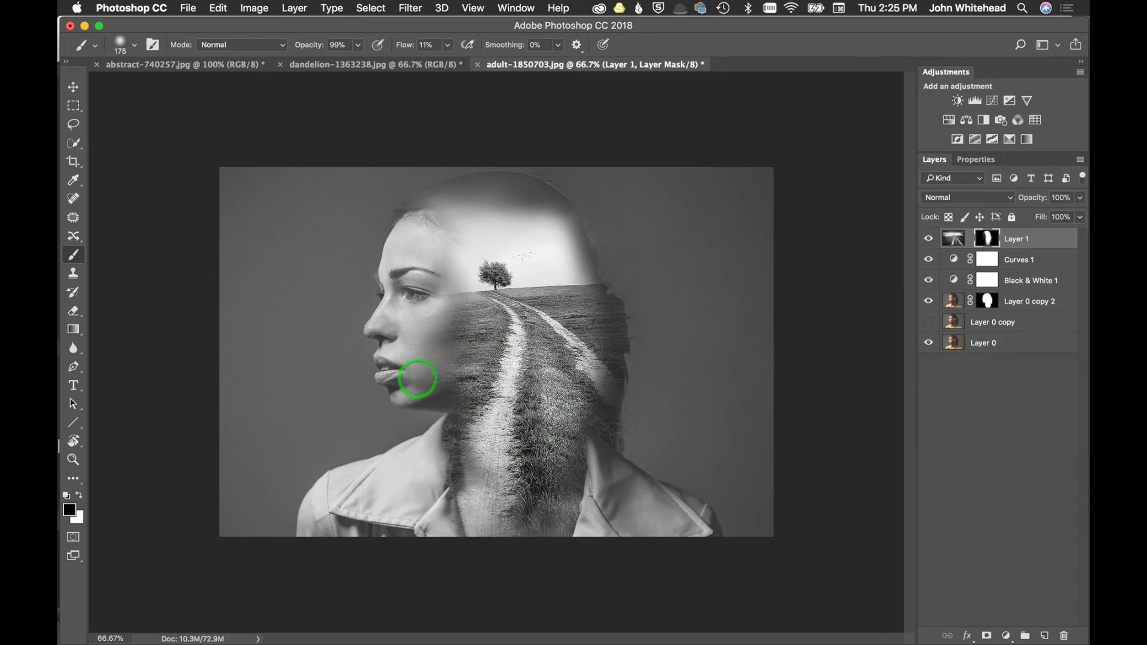
{"action": "mouse_move", "coordinate": [426, 373]}
{"action": "left_mouse_down"}
{"action": "mouse_move", "coordinate": [450, 306]}
{"action": "mouse_move", "coordinate": [406, 216]}
{"action": "mouse_move", "coordinate": [434, 210]}
{"action": "mouse_move", "coordinate": [411, 205]}
{"action": "mouse_move", "coordinate": [423, 221]}
{"action": "mouse_move", "coordinate": [473, 226]}
{"action": "left_mouse_up"}
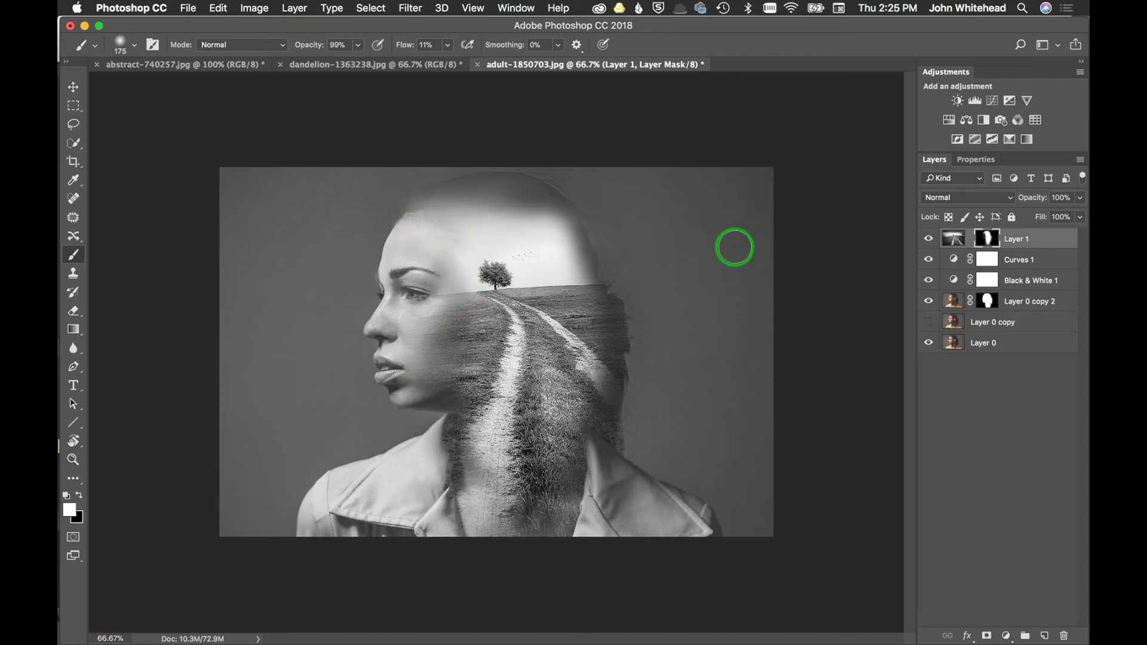
Paint white on Layer 1's mask along the forehead and hairline, and touch up the face and rear hair edge with black
{"action": "mouse_move", "coordinate": [410, 200]}
{"action": "left_mouse_down"}
{"action": "mouse_move", "coordinate": [443, 226]}
{"action": "mouse_move", "coordinate": [413, 213]}
{"action": "mouse_move", "coordinate": [420, 230]}
{"action": "mouse_move", "coordinate": [594, 249]}
{"action": "left_mouse_up"}
{"action": "left_click", "coordinate": [401, 228]}
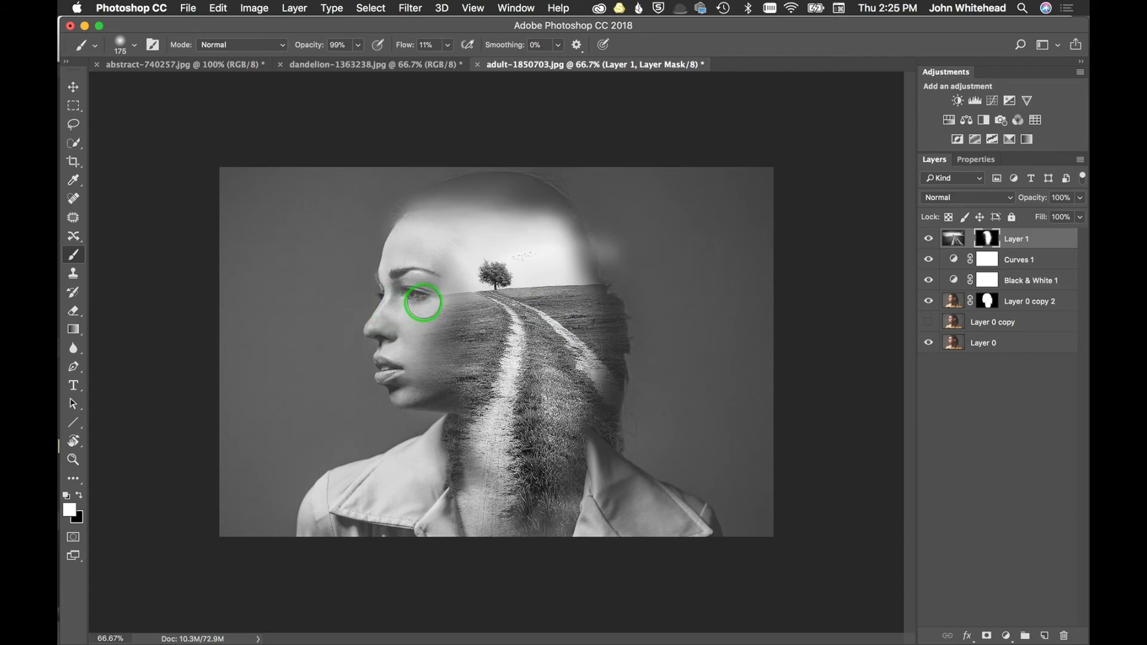
{"action": "key", "text": "x"}
{"action": "mouse_move", "coordinate": [425, 296]}
{"action": "left_mouse_down"}
{"action": "mouse_move", "coordinate": [434, 301]}
{"action": "mouse_move", "coordinate": [398, 349]}
{"action": "left_mouse_up"}
{"action": "left_click_drag", "start_coordinate": [609, 291], "coordinate": [612, 293]}
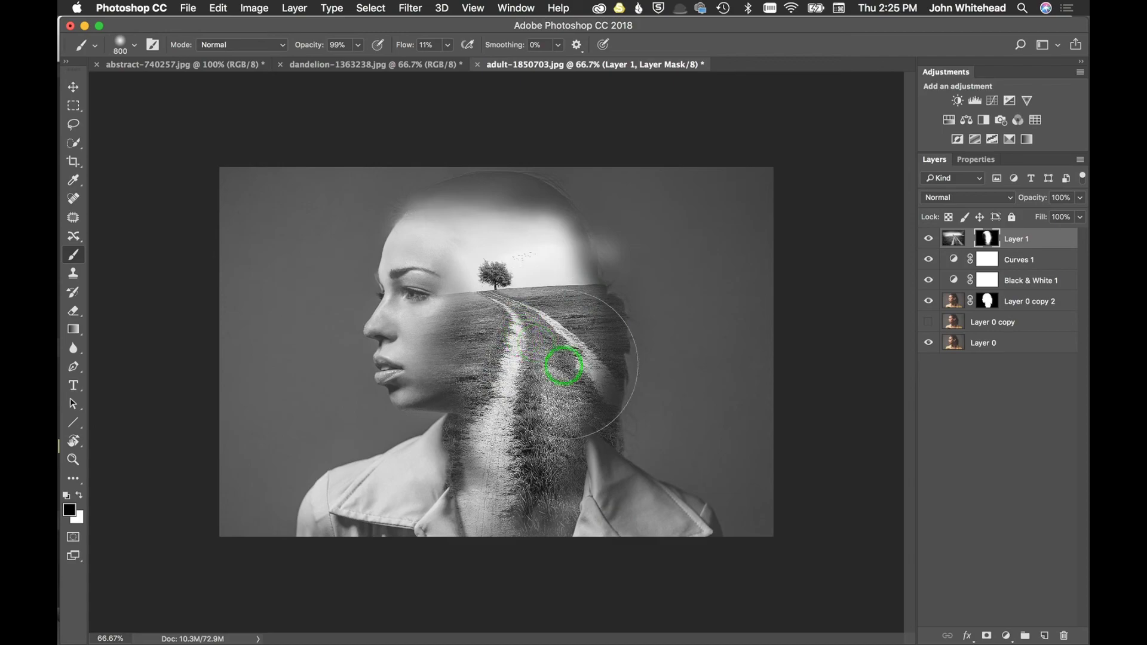
Fade the country road over the cheek, hair and neck by painting black on Layer 1's mask with a large 800 px brush
{"action": "mouse_move", "coordinate": [517, 312]}
{"action": "left_mouse_down"}
{"action": "mouse_move", "coordinate": [486, 267]}
{"action": "mouse_move", "coordinate": [555, 272]}
{"action": "left_mouse_up"}
{"action": "mouse_move", "coordinate": [585, 335]}
{"action": "left_mouse_down"}
{"action": "mouse_move", "coordinate": [504, 348]}
{"action": "mouse_move", "coordinate": [530, 352]}
{"action": "mouse_move", "coordinate": [558, 487]}
{"action": "mouse_move", "coordinate": [519, 410]}
{"action": "left_mouse_up"}
{"action": "left_click_drag", "start_coordinate": [488, 355], "coordinate": [602, 351]}
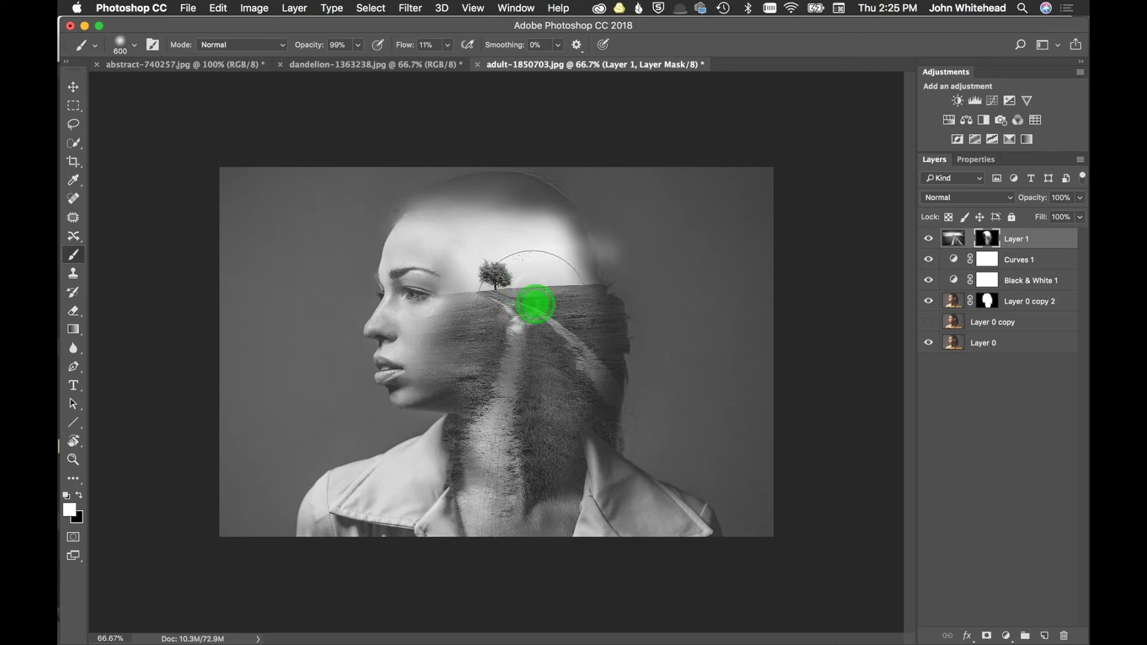
Restore the upper part of the road below the tree by painting white on Layer 1's mask with a 467 px brush
{"action": "left_click", "coordinate": [556, 321], "text": "ctrl+alt"}
{"action": "mouse_move", "coordinate": [553, 319]}
{"action": "left_mouse_down"}
{"action": "mouse_move", "coordinate": [523, 295]}
{"action": "mouse_move", "coordinate": [517, 345]}
{"action": "mouse_move", "coordinate": [531, 285]}
{"action": "mouse_move", "coordinate": [534, 296]}
{"action": "mouse_move", "coordinate": [512, 289]}
{"action": "left_mouse_up"}
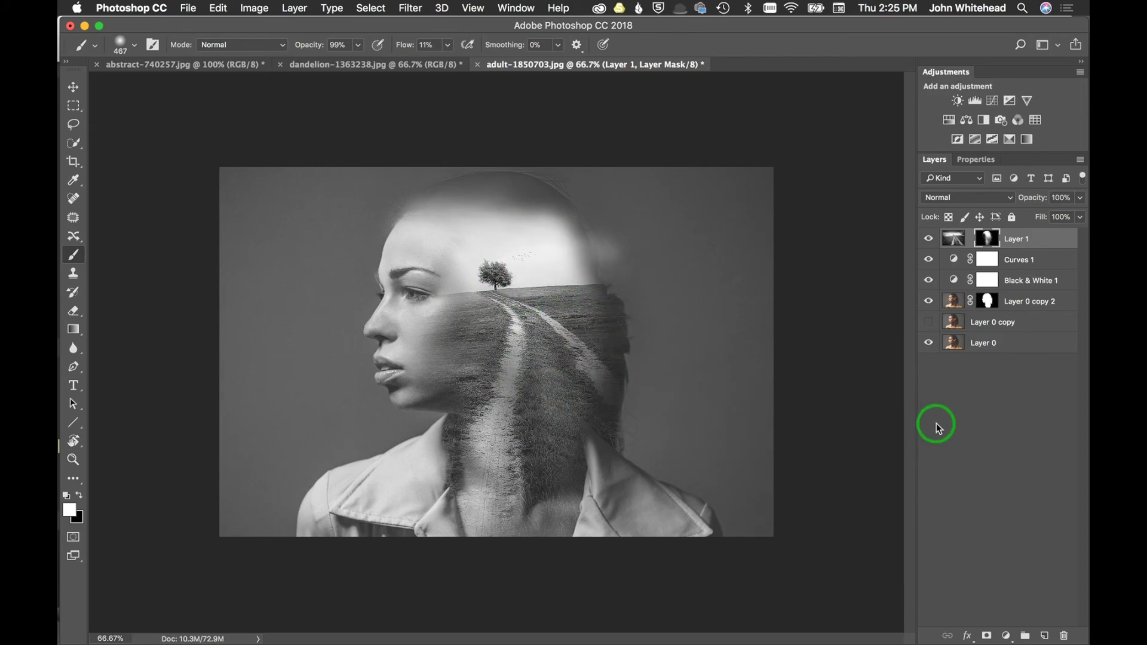
{"action": "mouse_move", "coordinate": [404, 510]}
{"action": "left_mouse_down"}
{"action": "mouse_move", "coordinate": [412, 464]}
{"action": "mouse_move", "coordinate": [354, 507]}
{"action": "mouse_move", "coordinate": [386, 494]}
{"action": "left_mouse_up"}
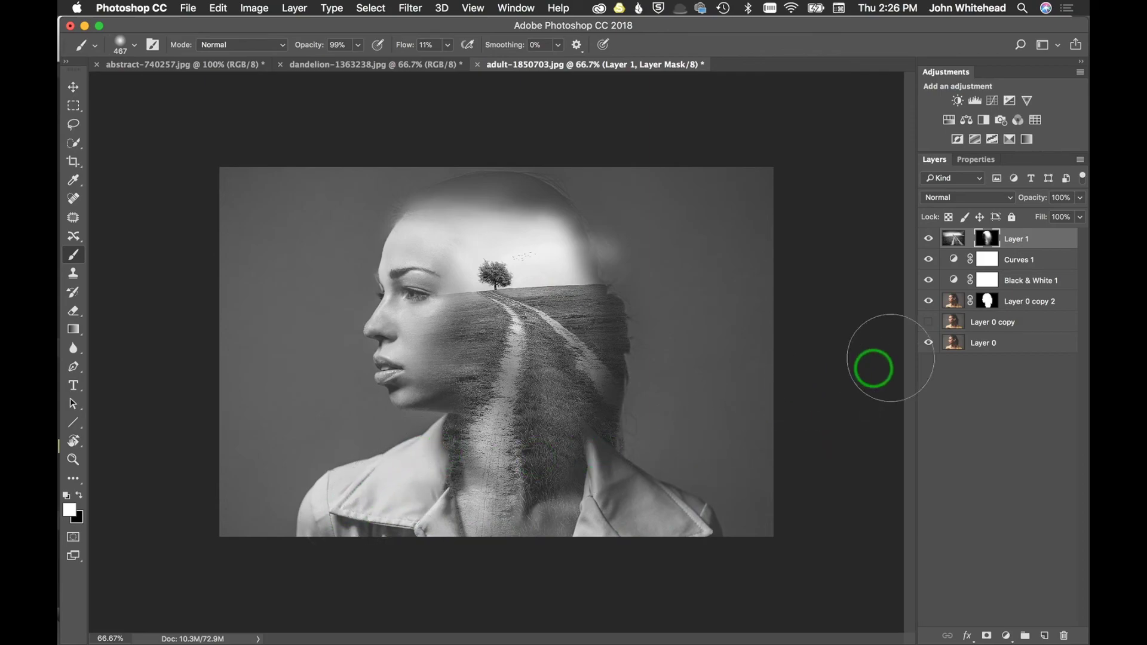
Select both sides of the jacket on Layer 0 copy 2 with the Quick Selection tool
{"action": "left_click", "coordinate": [953, 301]}
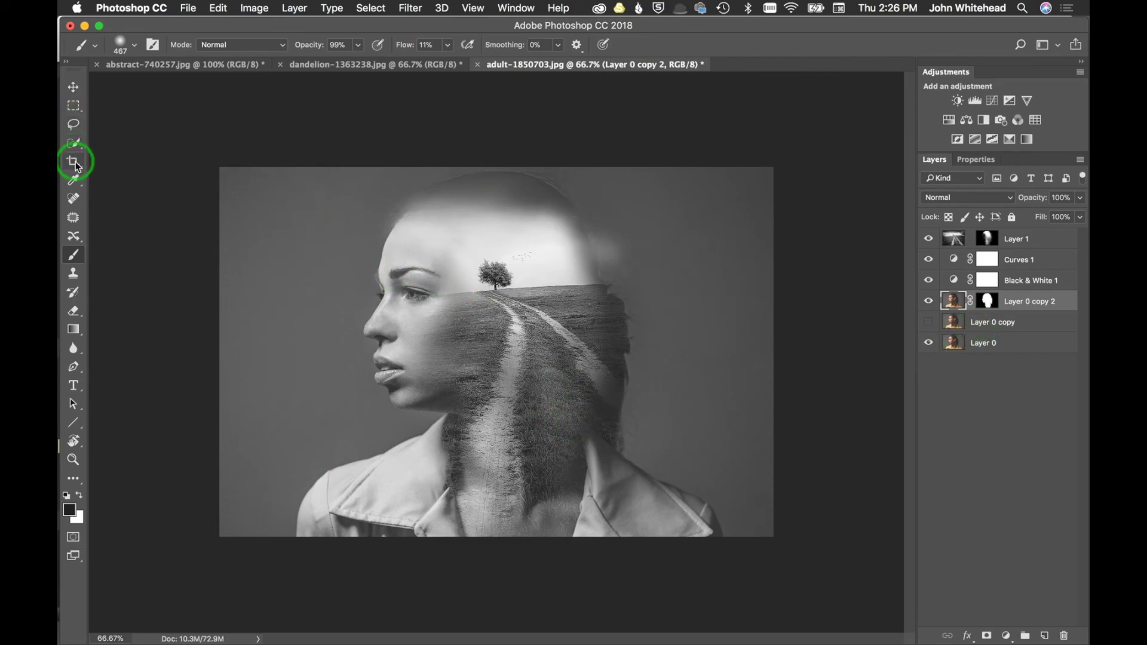
{"action": "left_click", "coordinate": [73, 142]}
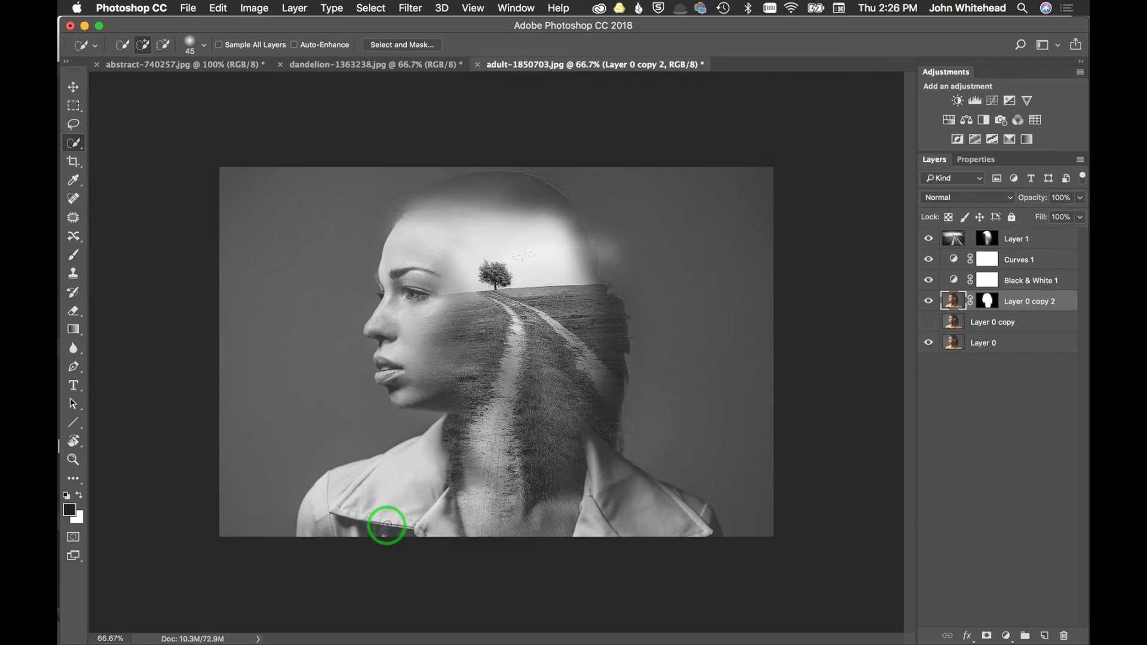
{"action": "mouse_move", "coordinate": [335, 526]}
{"action": "left_mouse_down"}
{"action": "mouse_move", "coordinate": [328, 504]}
{"action": "mouse_move", "coordinate": [341, 489]}
{"action": "mouse_move", "coordinate": [412, 473]}
{"action": "mouse_move", "coordinate": [443, 535]}
{"action": "left_mouse_up"}
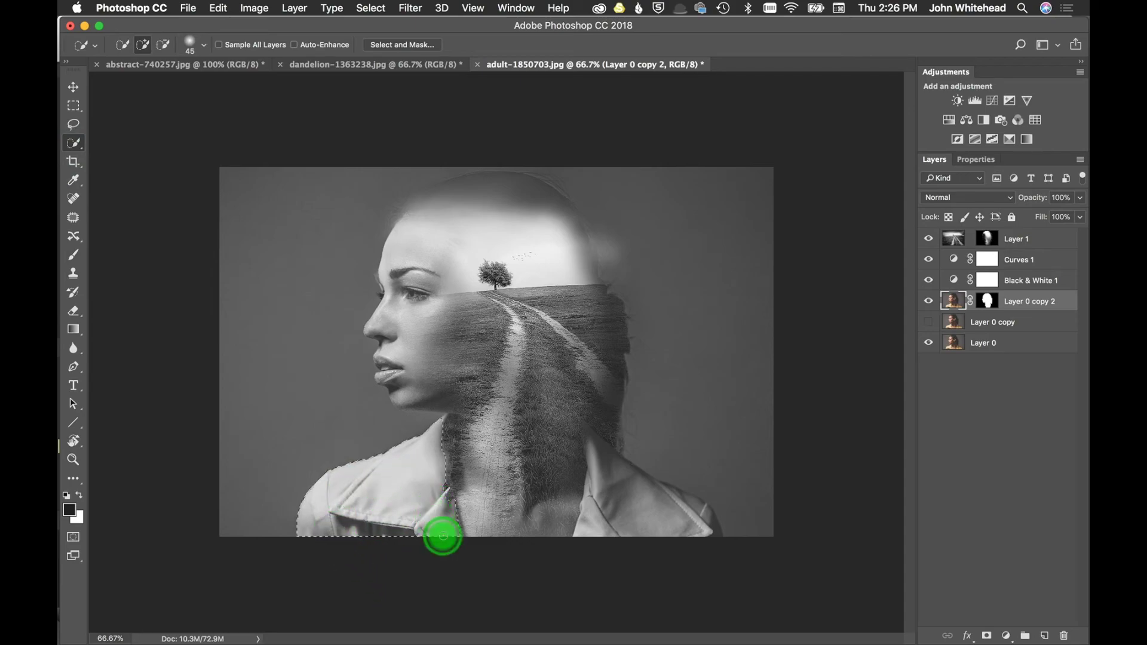
{"action": "mouse_move", "coordinate": [710, 548]}
{"action": "left_mouse_down"}
{"action": "mouse_move", "coordinate": [683, 509]}
{"action": "mouse_move", "coordinate": [656, 501]}
{"action": "mouse_move", "coordinate": [689, 501]}
{"action": "mouse_move", "coordinate": [697, 515]}
{"action": "mouse_move", "coordinate": [609, 470]}
{"action": "left_mouse_up"}
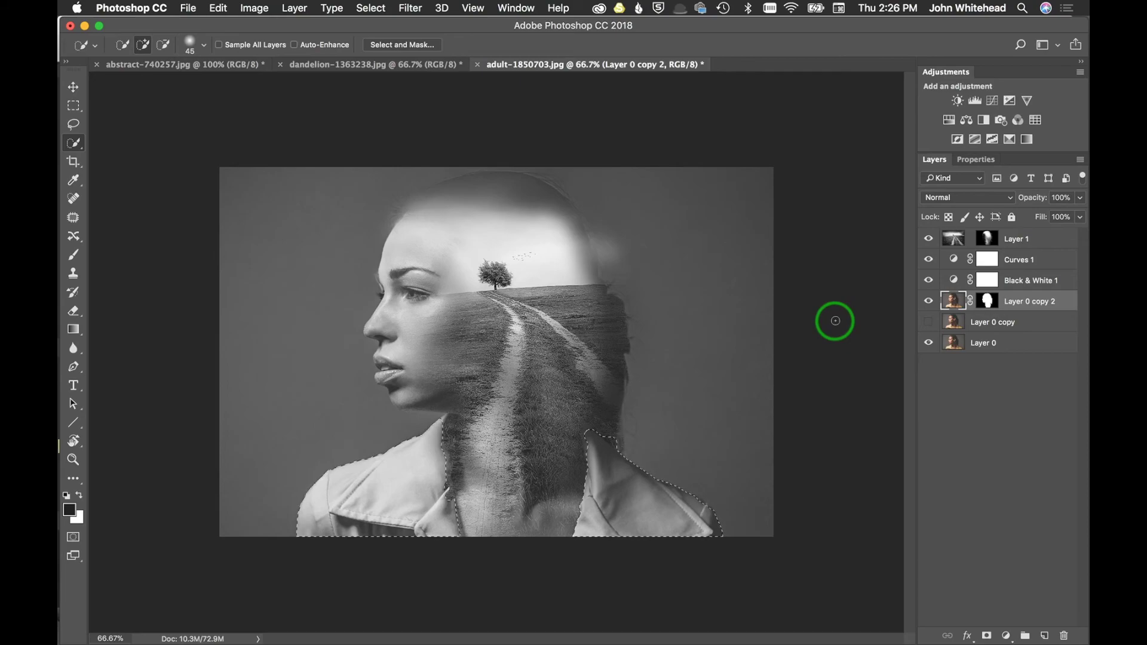
Hide Layer 1 and add a new empty layer above it
{"action": "left_click", "coordinate": [928, 238]}
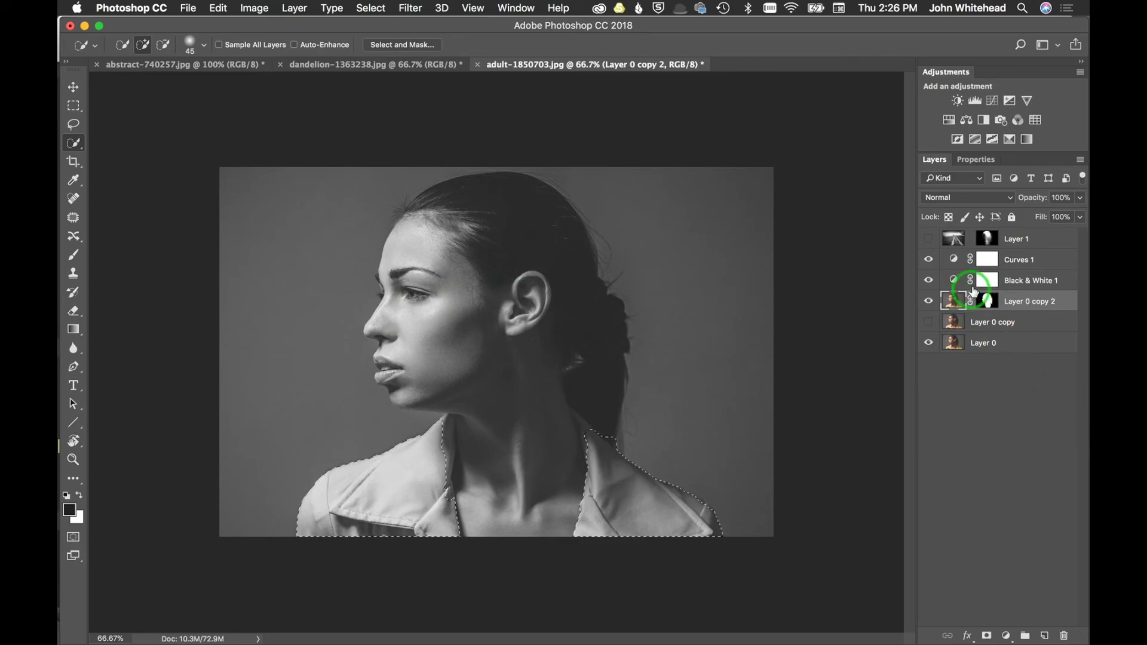
{"action": "left_click", "coordinate": [954, 239]}
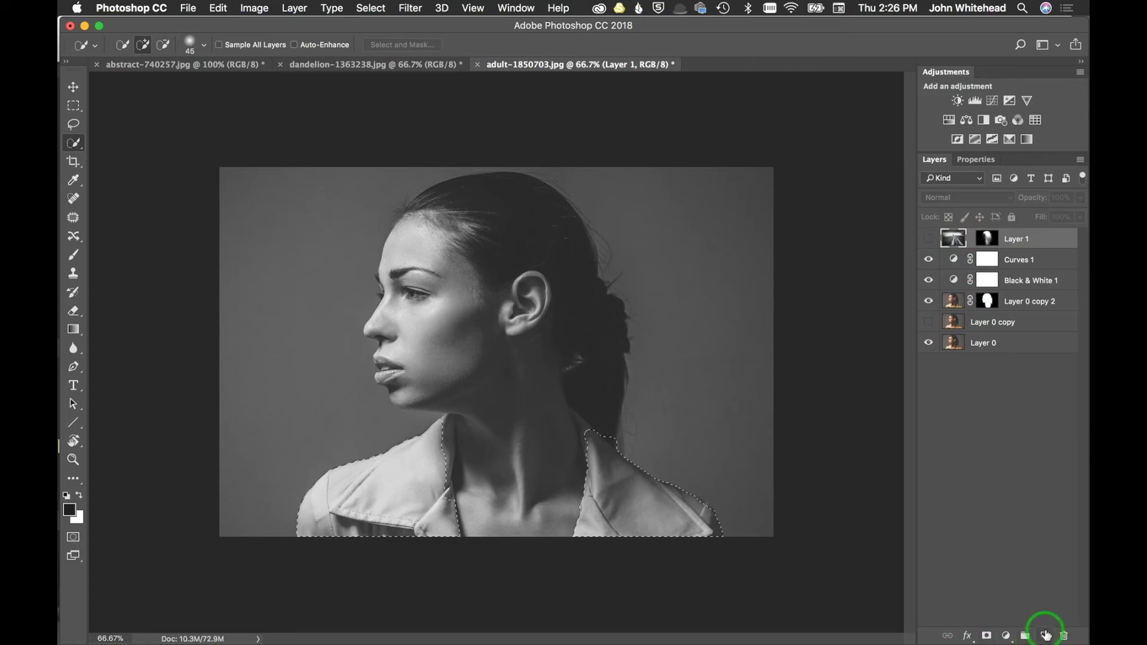
{"action": "left_click", "coordinate": [1046, 635]}
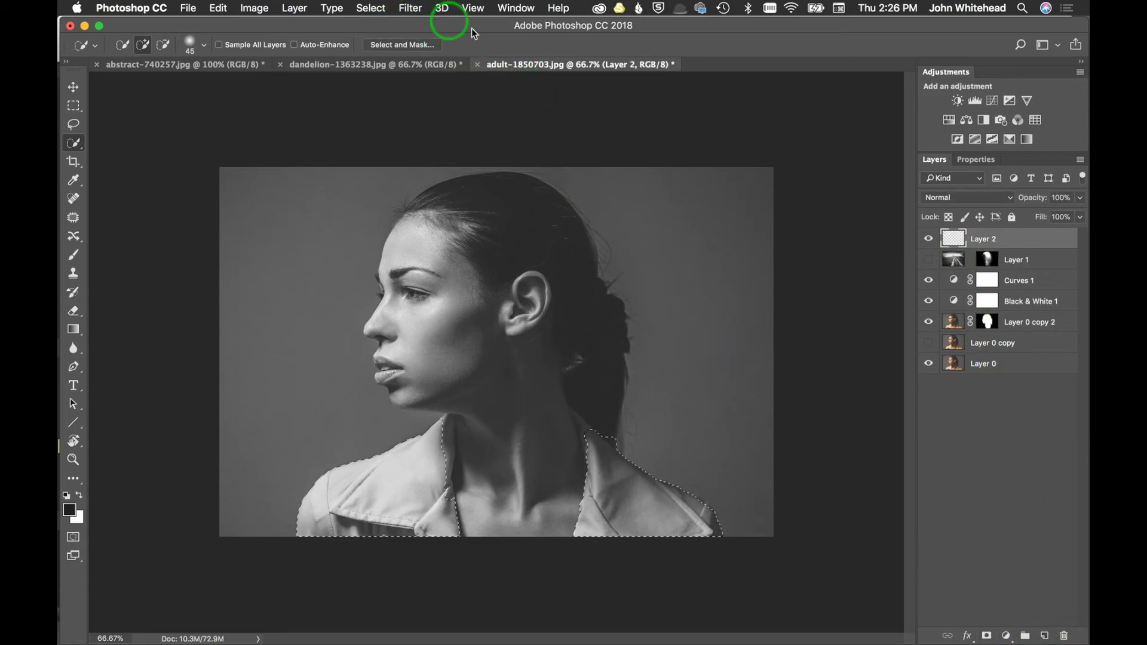
Refine the jacket selection from Layer 0 copy 2 in Select and Mask with Smart Radius on, brushing both shoulder edges, and output it as a selection
{"action": "left_click", "coordinate": [954, 322]}
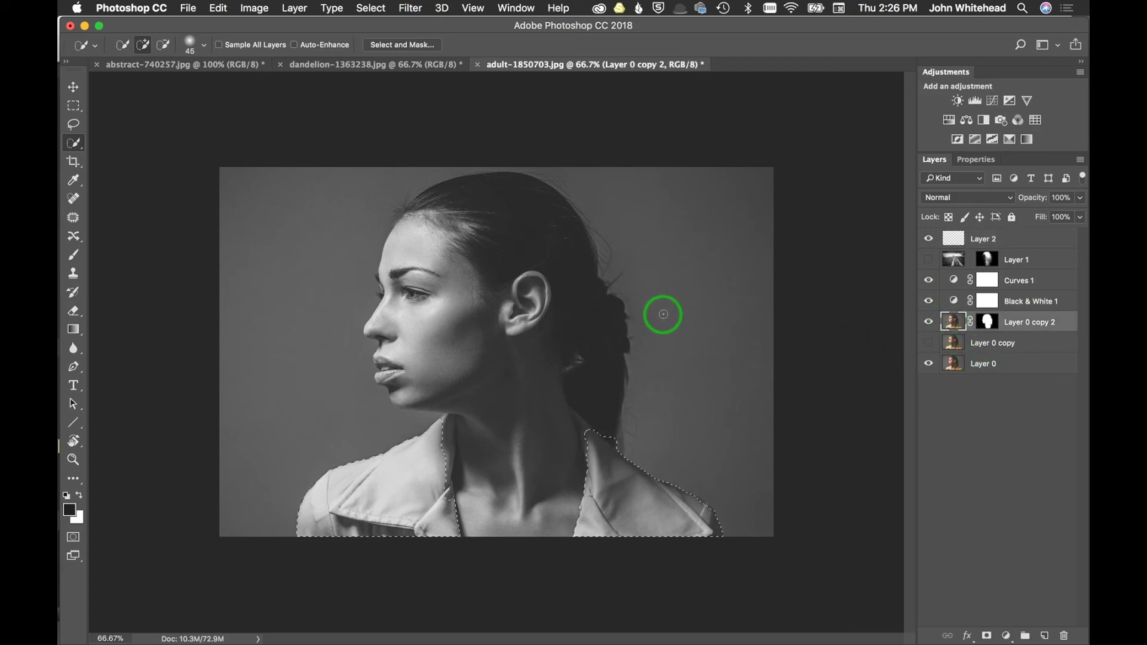
{"action": "left_click", "coordinate": [394, 48]}
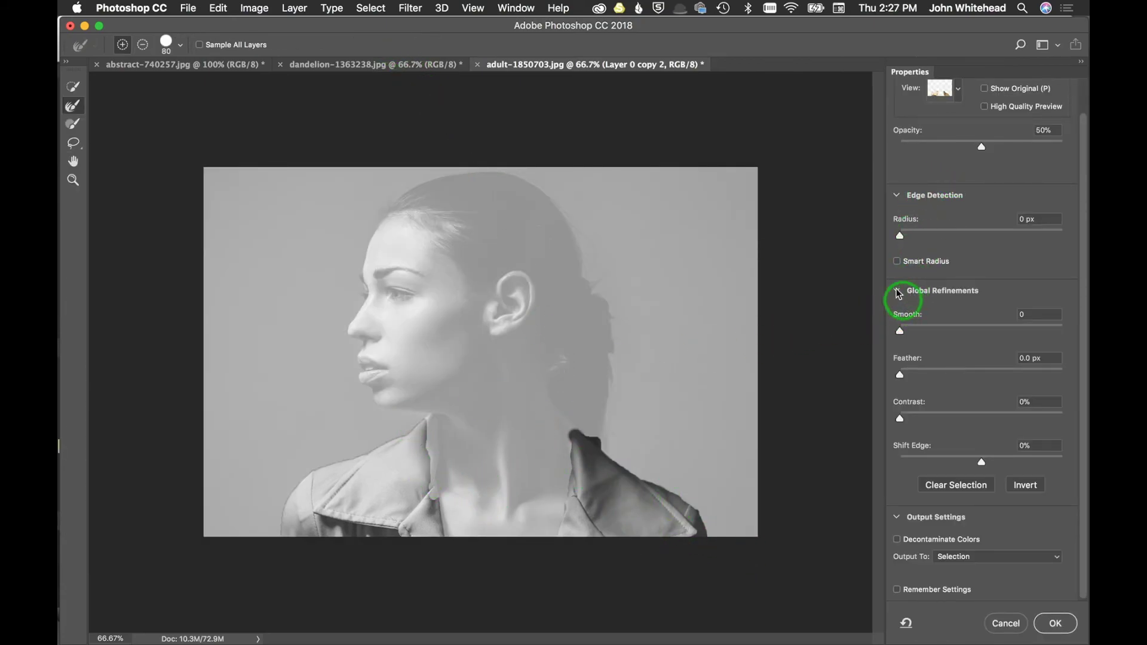
{"action": "left_click", "coordinate": [896, 261]}
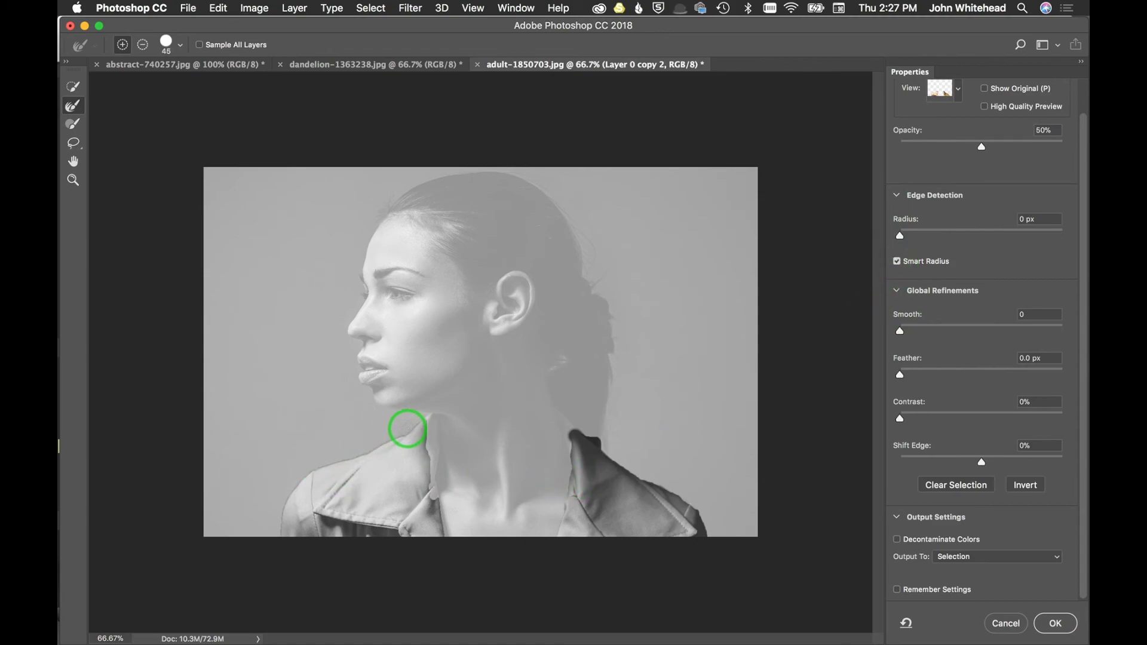
{"action": "mouse_move", "coordinate": [418, 423]}
{"action": "left_mouse_down"}
{"action": "mouse_move", "coordinate": [312, 468]}
{"action": "mouse_move", "coordinate": [284, 504]}
{"action": "mouse_move", "coordinate": [280, 540]}
{"action": "left_mouse_up"}
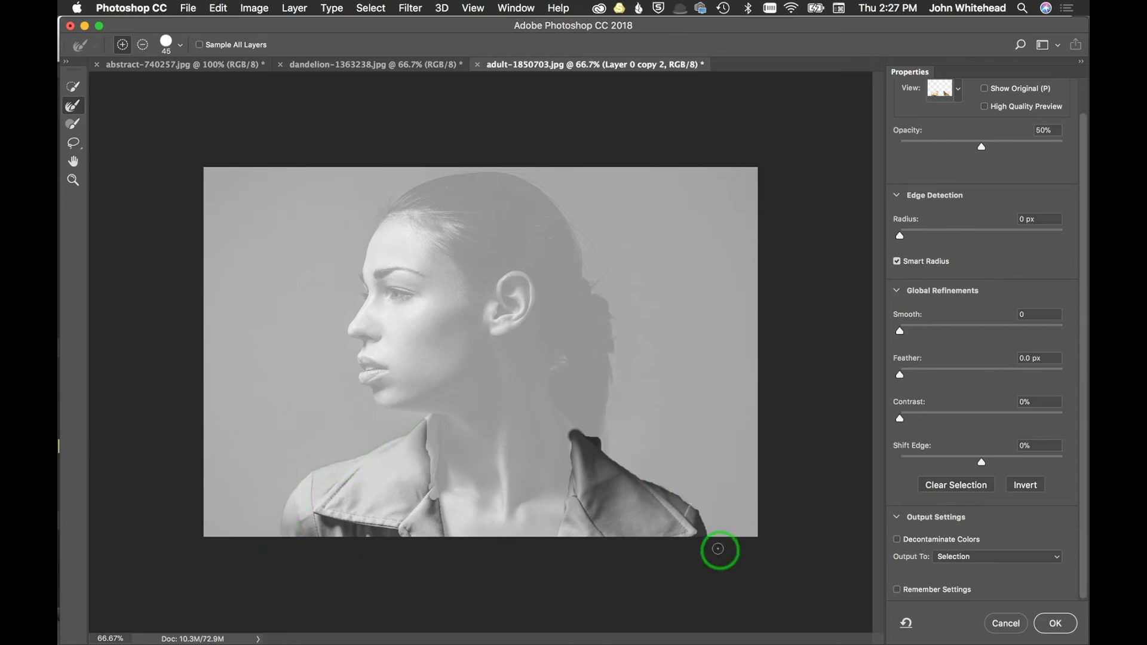
{"action": "left_click_drag", "start_coordinate": [701, 543], "coordinate": [704, 539]}
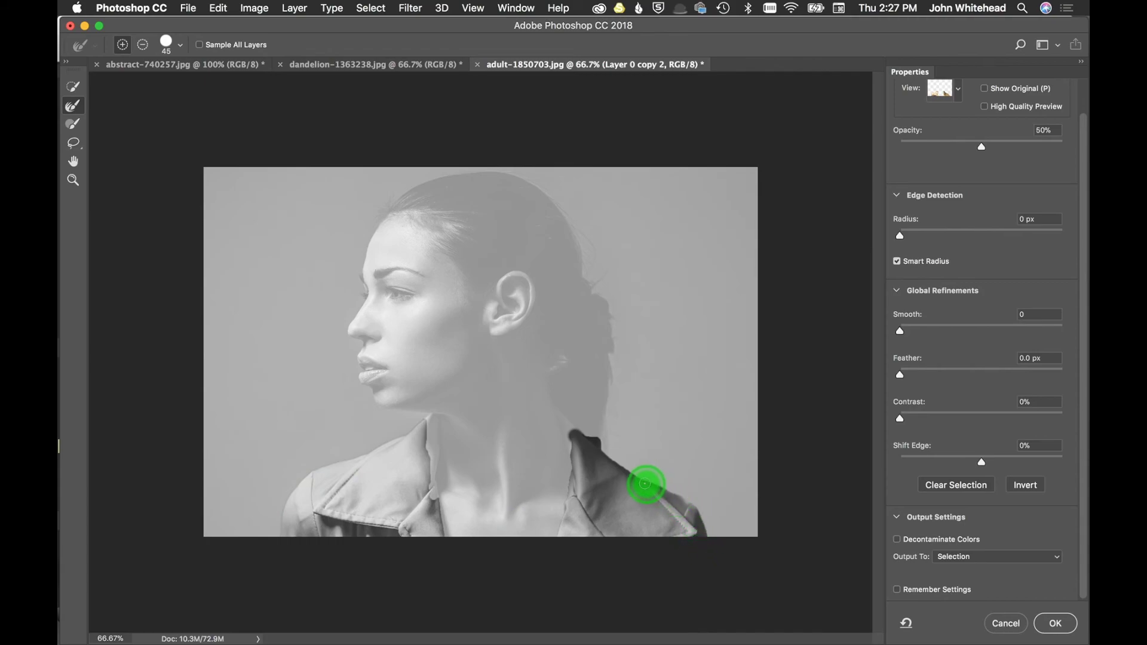
{"action": "left_click_drag", "start_coordinate": [618, 469], "coordinate": [597, 444]}
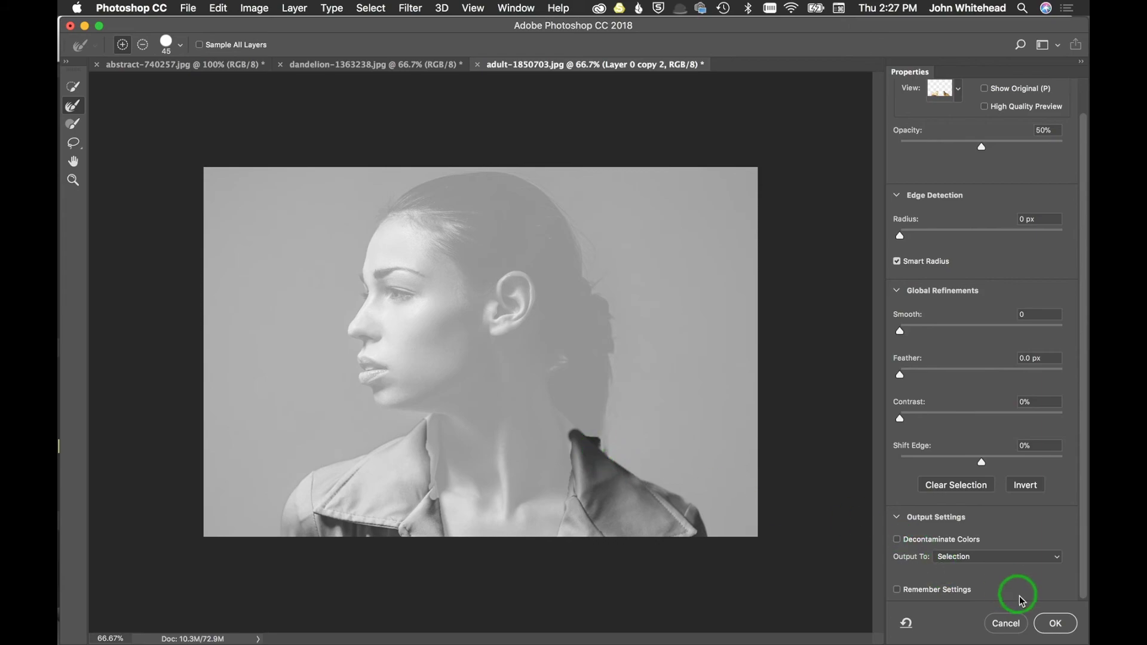
{"action": "left_click", "coordinate": [1058, 624]}
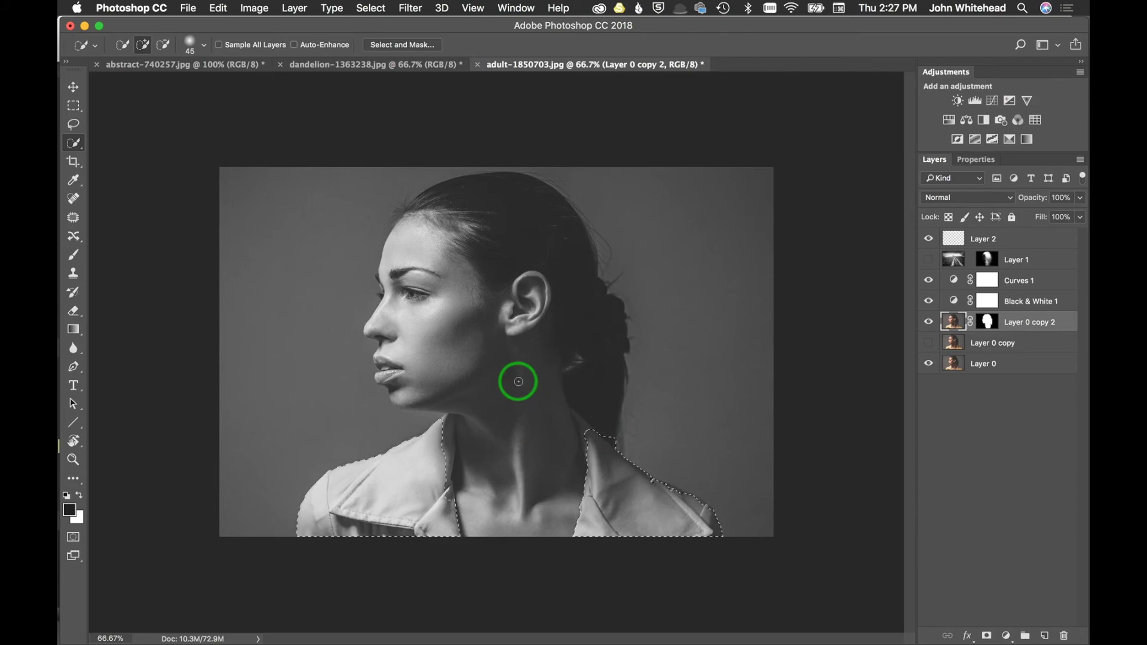
{"action": "key", "text": "shift"}
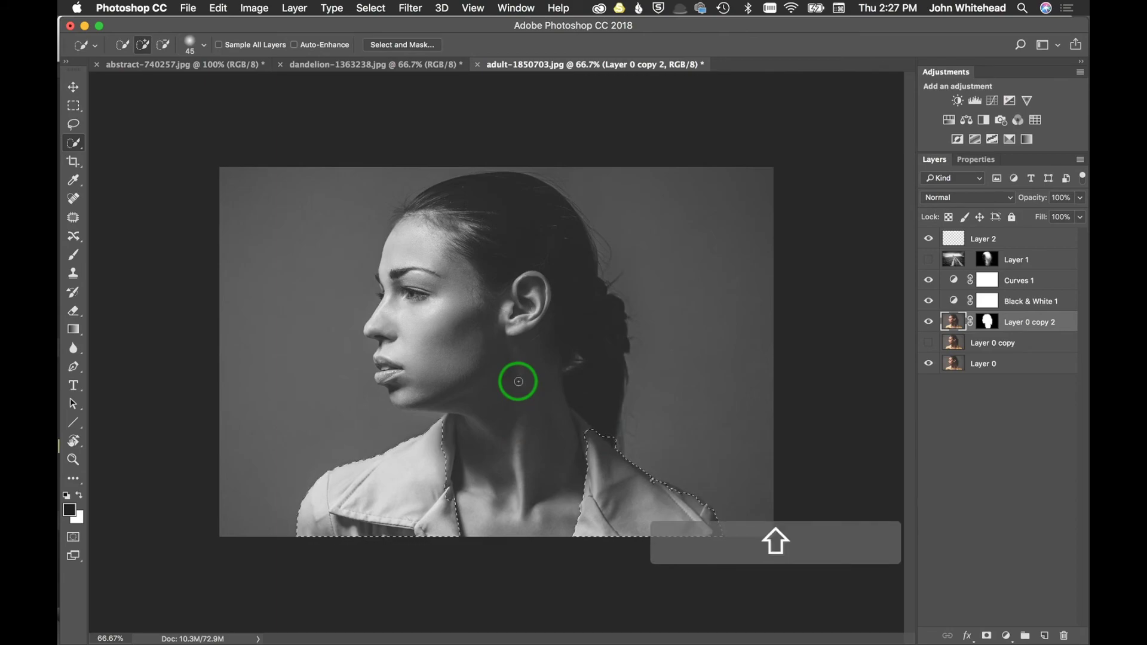
{"action": "key", "text": "shift+BackSpace"}
{"action": "left_click", "coordinate": [552, 246]}
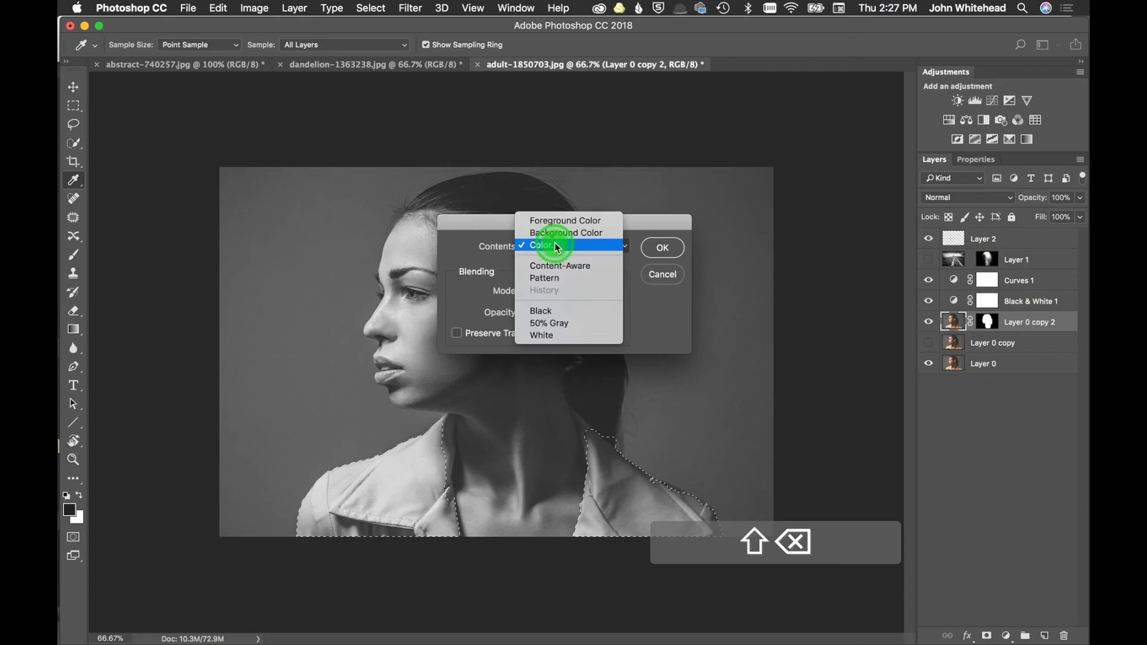
{"action": "left_click", "coordinate": [555, 246]}
{"action": "left_click", "coordinate": [526, 194]}
{"action": "left_click", "coordinate": [1017, 79]}
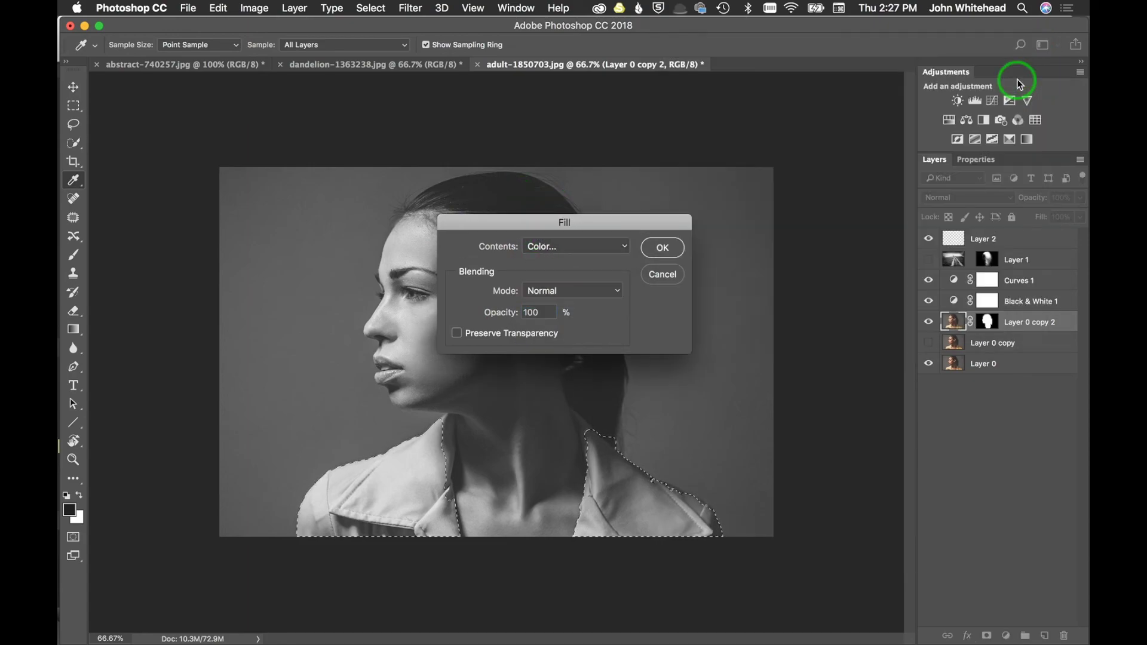
{"action": "left_click", "coordinate": [664, 248]}
{"action": "key", "text": "w"}
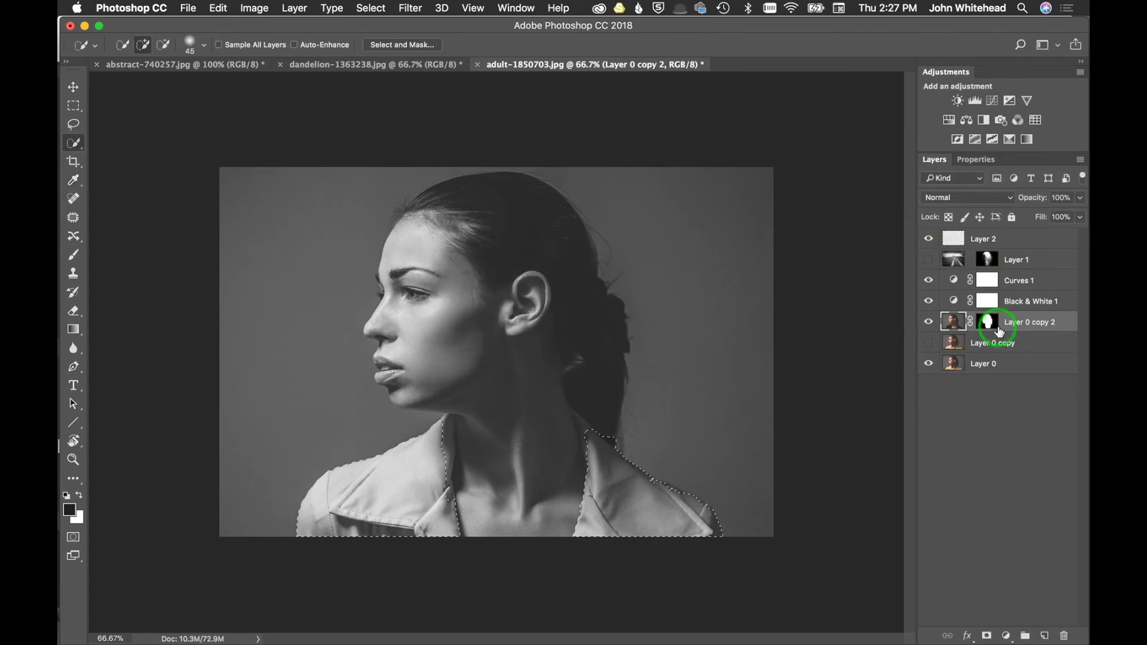
Fill the jacket selection on Layer 2 with a dark solid colour at 100% opacity and show Layer 1 again
{"action": "left_click", "coordinate": [959, 250]}
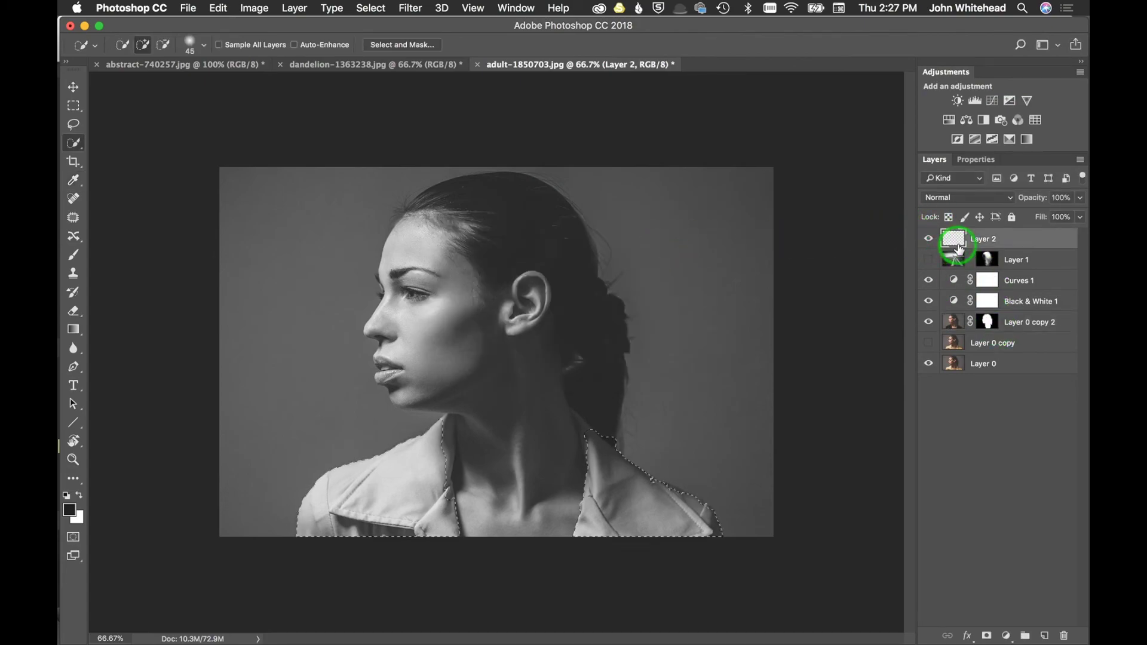
{"action": "key", "text": "shift"}
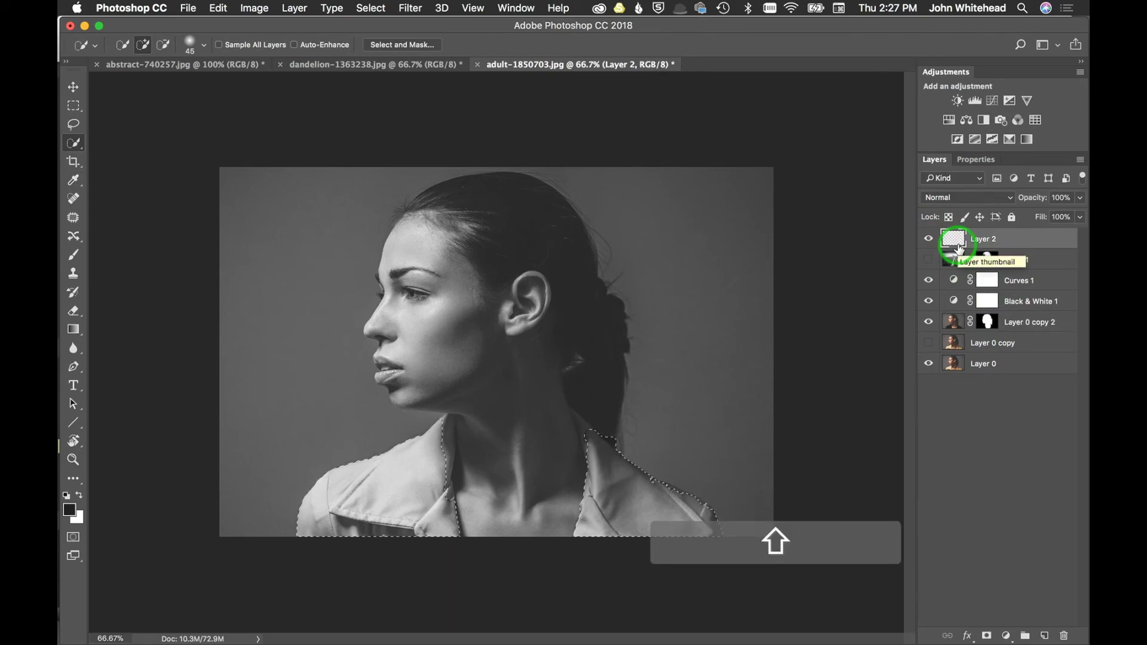
{"action": "key", "text": "shift+BackSpace"}
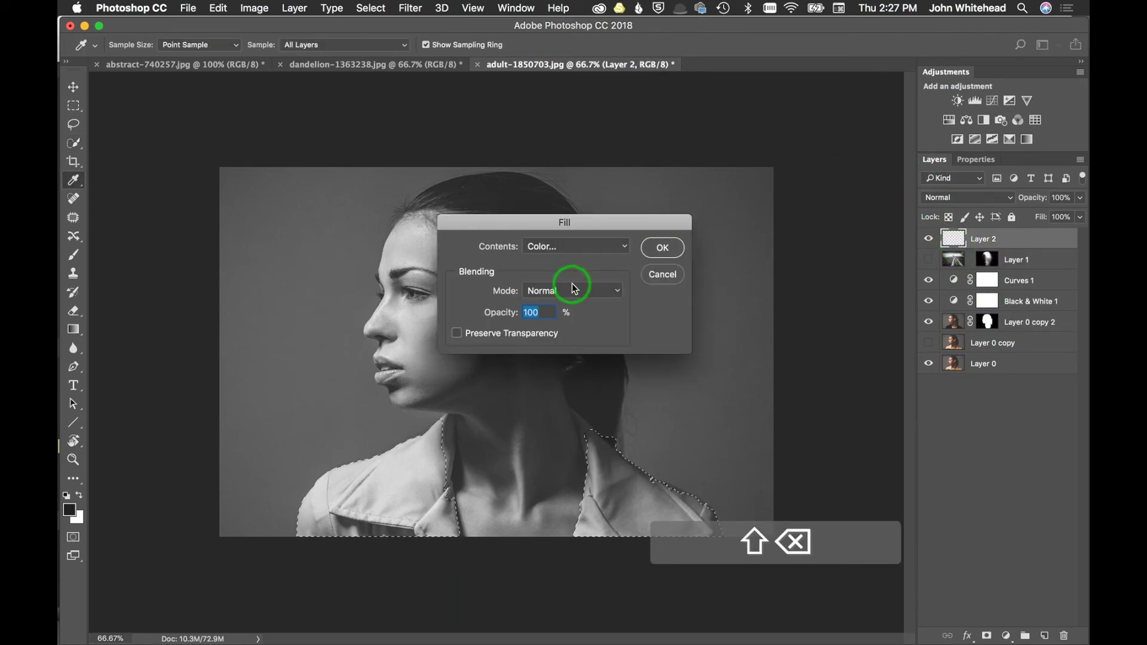
{"action": "left_click", "coordinate": [673, 250]}
{"action": "key", "text": "w"}
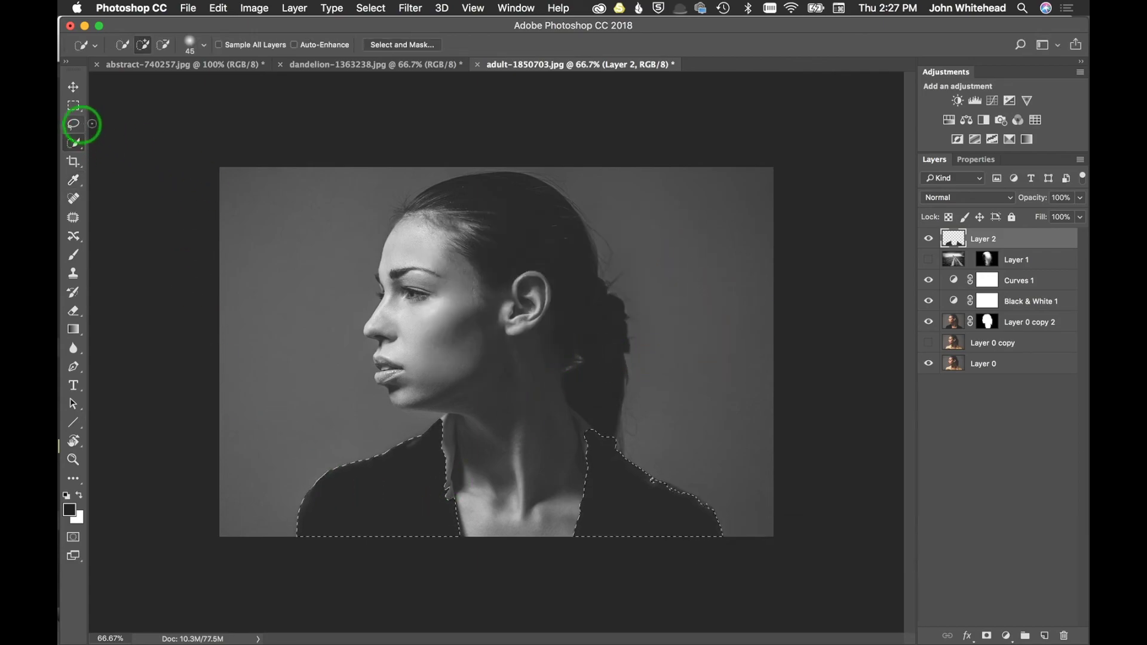
{"action": "left_click", "coordinate": [929, 259]}
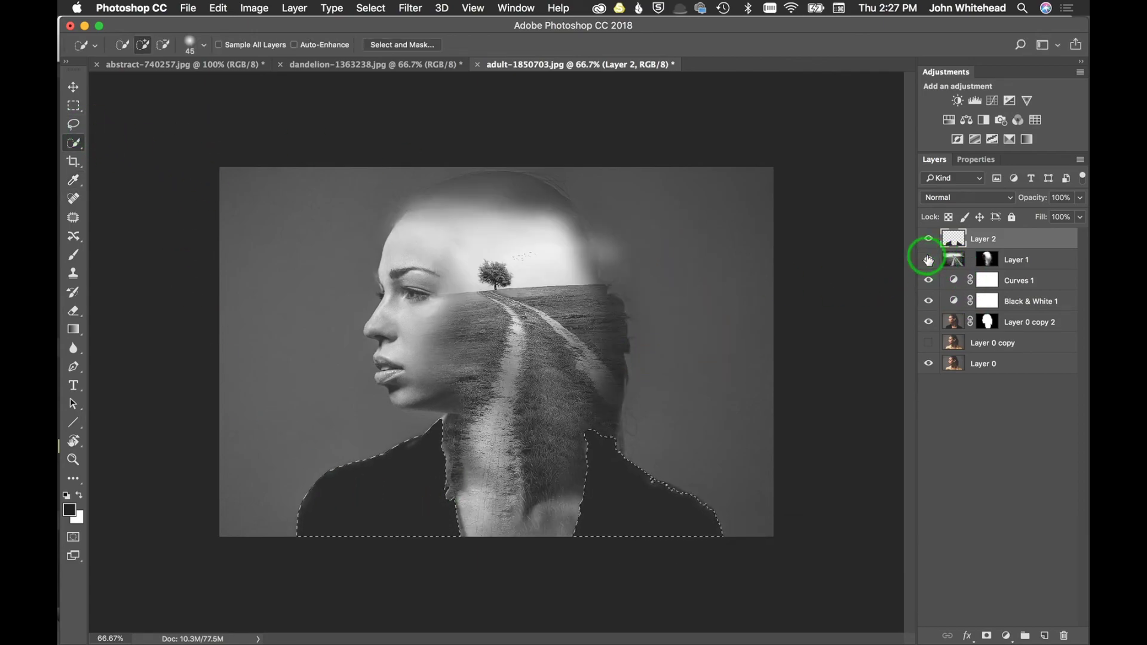
Deselect the jacket and paint dark over its inner edge beside the neck on Layer 2 with a soft 154 px brush
{"action": "left_click", "coordinate": [74, 257]}
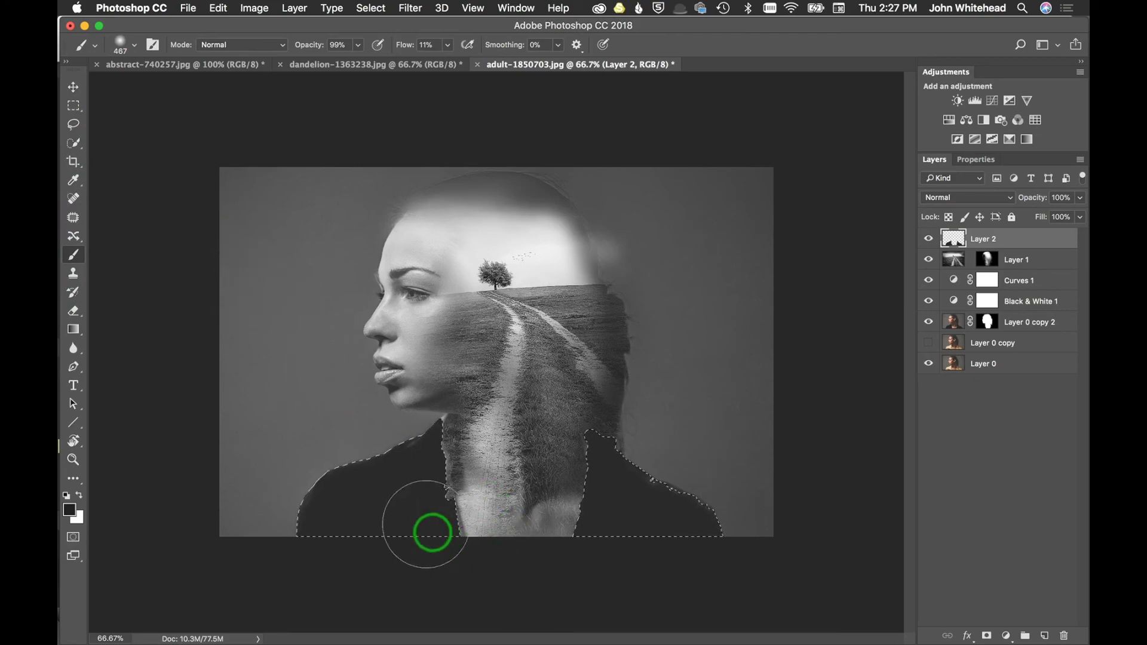
{"action": "key", "text": "super+d"}
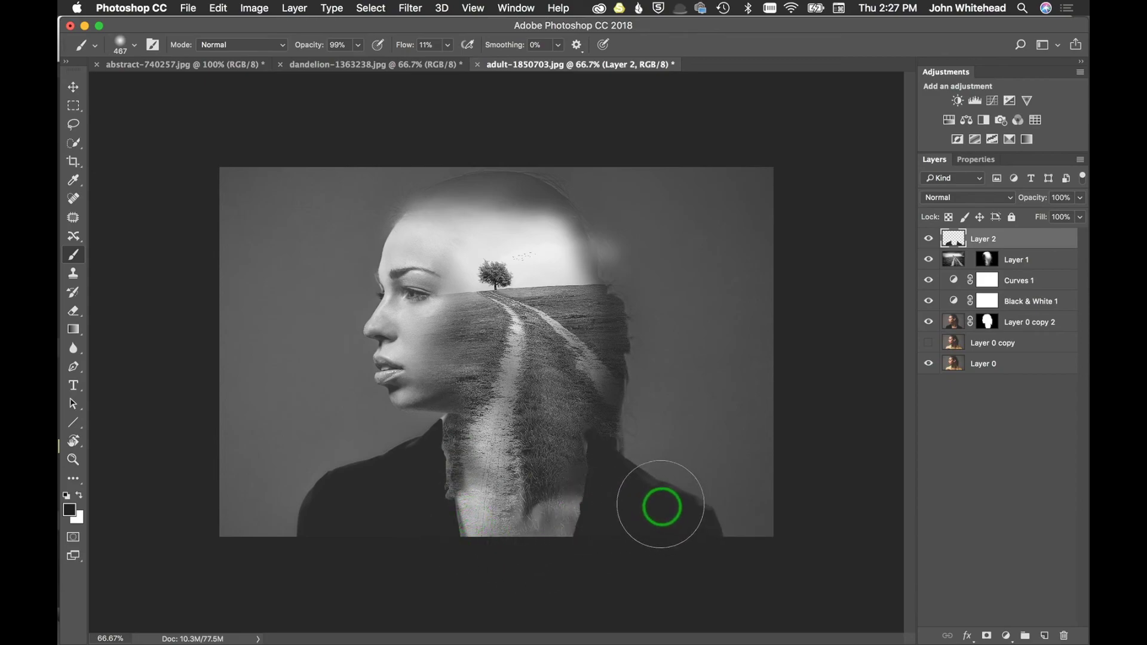
{"action": "key", "text": "ctrl+alt"}
{"action": "left_click_drag", "start_coordinate": [659, 505], "coordinate": [662, 509]}
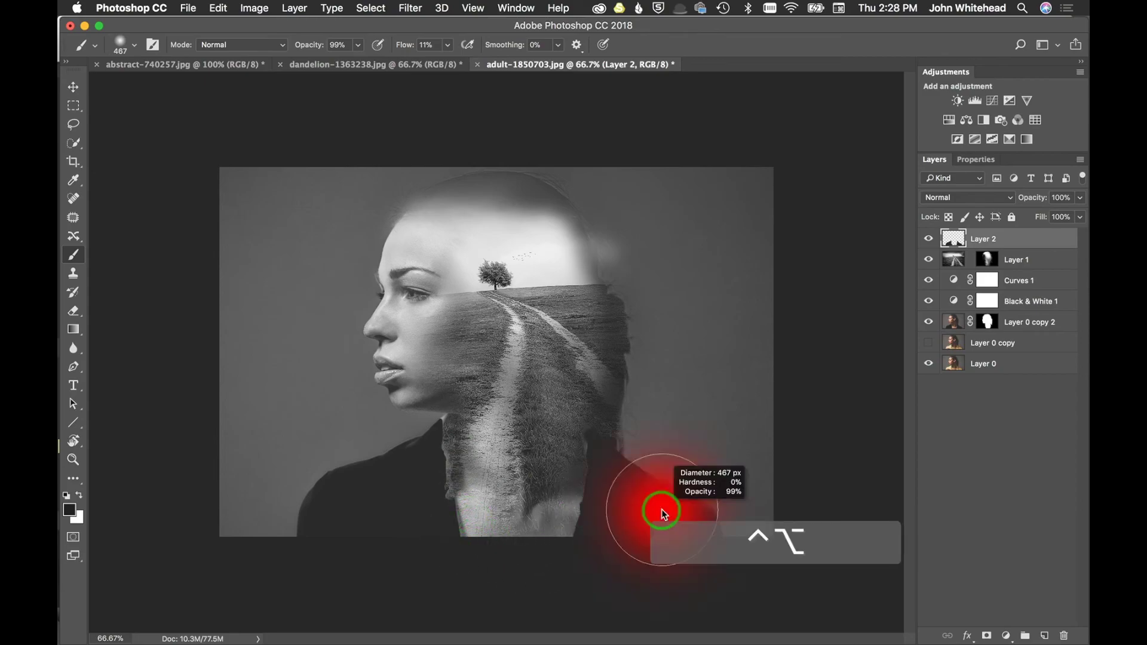
{"action": "left_click_drag", "start_coordinate": [586, 504], "coordinate": [584, 504]}
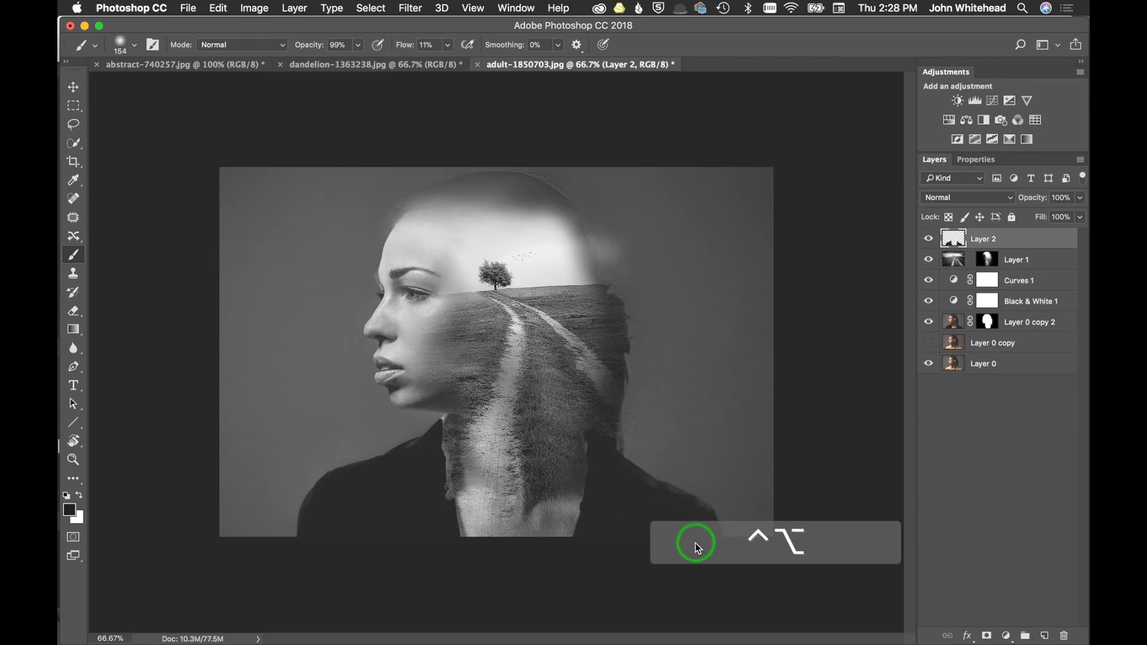
{"action": "mouse_move", "coordinate": [701, 540]}
{"action": "left_mouse_down"}
{"action": "mouse_move", "coordinate": [692, 516]}
{"action": "mouse_move", "coordinate": [638, 491]}
{"action": "mouse_move", "coordinate": [676, 507]}
{"action": "mouse_move", "coordinate": [519, 490]}
{"action": "mouse_move", "coordinate": [545, 509]}
{"action": "left_mouse_up"}
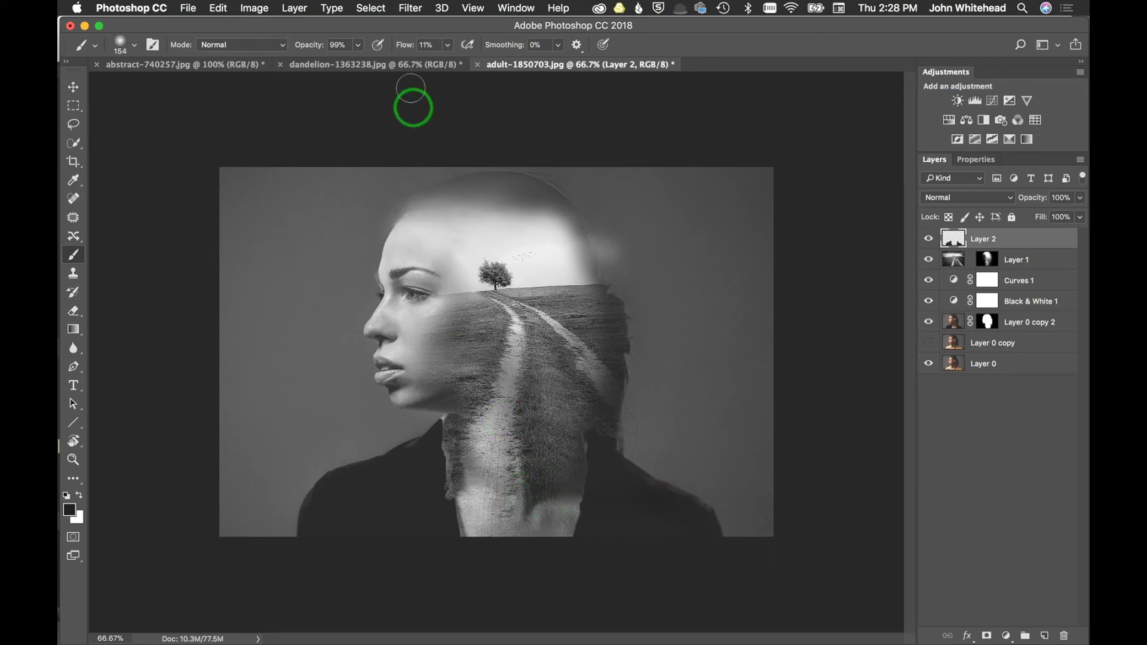
Paint dark over the neck base and both collar edges on Layer 2 at 29% brush flow, undoing the last collar stroke
{"action": "left_click_drag", "start_coordinate": [409, 46], "coordinate": [419, 46]}
{"action": "mouse_move", "coordinate": [527, 552]}
{"action": "left_mouse_down"}
{"action": "mouse_move", "coordinate": [522, 528]}
{"action": "mouse_move", "coordinate": [570, 520]}
{"action": "mouse_move", "coordinate": [560, 505]}
{"action": "mouse_move", "coordinate": [573, 506]}
{"action": "mouse_move", "coordinate": [589, 436]}
{"action": "mouse_move", "coordinate": [600, 463]}
{"action": "left_mouse_up"}
{"action": "mouse_move", "coordinate": [592, 581]}
{"action": "left_mouse_down"}
{"action": "mouse_move", "coordinate": [573, 548]}
{"action": "mouse_move", "coordinate": [574, 510]}
{"action": "mouse_move", "coordinate": [630, 529]}
{"action": "mouse_move", "coordinate": [660, 520]}
{"action": "mouse_move", "coordinate": [687, 531]}
{"action": "left_mouse_up"}
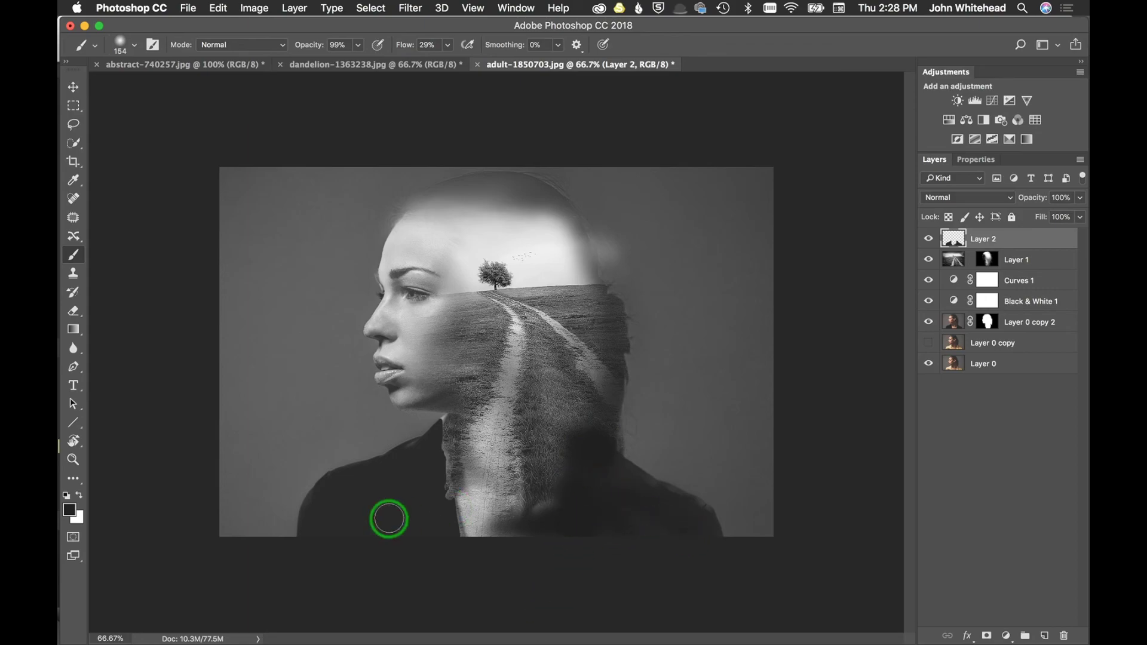
{"action": "mouse_move", "coordinate": [440, 436]}
{"action": "left_mouse_down"}
{"action": "mouse_move", "coordinate": [473, 561]}
{"action": "mouse_move", "coordinate": [497, 522]}
{"action": "mouse_move", "coordinate": [519, 540]}
{"action": "mouse_move", "coordinate": [458, 545]}
{"action": "mouse_move", "coordinate": [474, 532]}
{"action": "mouse_move", "coordinate": [432, 512]}
{"action": "mouse_move", "coordinate": [428, 461]}
{"action": "mouse_move", "coordinate": [325, 499]}
{"action": "mouse_move", "coordinate": [317, 545]}
{"action": "mouse_move", "coordinate": [407, 491]}
{"action": "mouse_move", "coordinate": [420, 543]}
{"action": "mouse_move", "coordinate": [394, 481]}
{"action": "mouse_move", "coordinate": [446, 431]}
{"action": "left_mouse_up"}
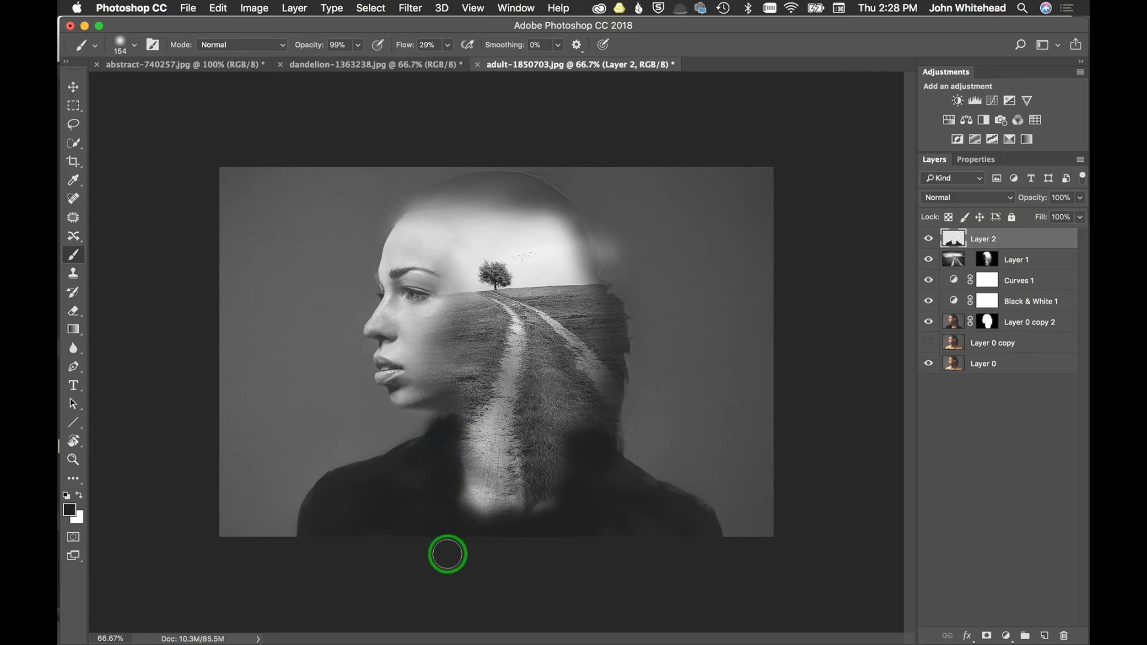
{"action": "key", "text": "super"}
{"action": "key", "text": "super+z"}
Try to copy the mask of Layer 0 copy 2 onto Layer 2
{"action": "left_click", "coordinate": [960, 283]}
{"action": "key", "text": "alt"}
{"action": "left_click_drag", "start_coordinate": [986, 319], "coordinate": [988, 239]}
{"action": "key", "text": "super+z"}
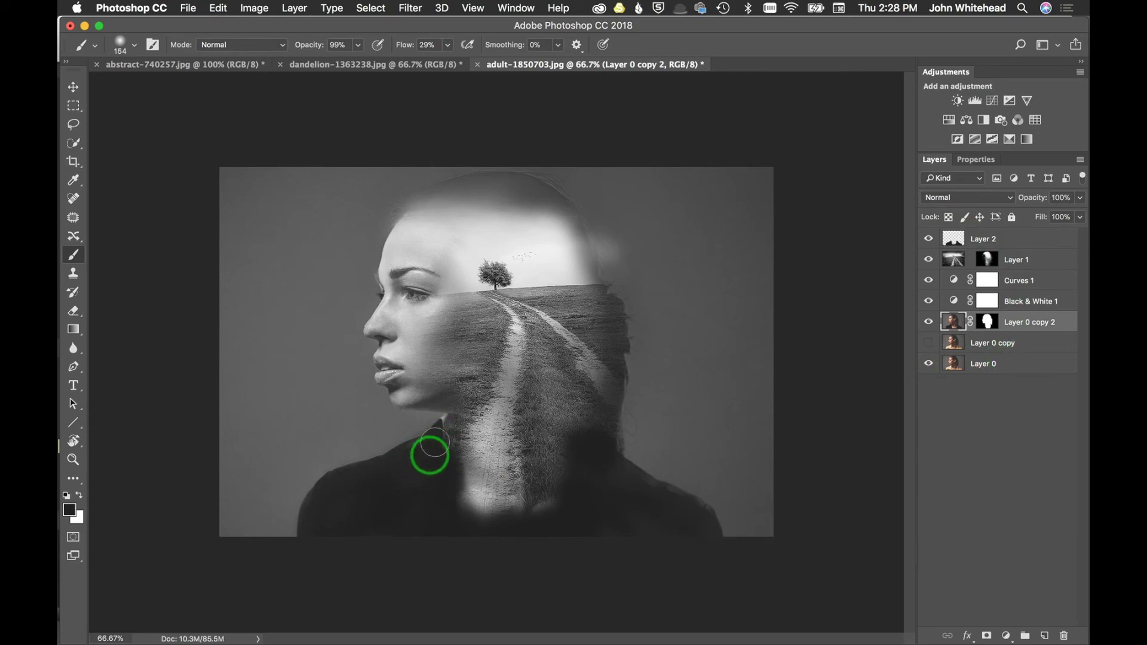
Paint dark along the collar and both shoulder edges on Layer 0 copy 2, starting with a 58 px brush
{"action": "left_click", "coordinate": [453, 427], "text": "ctrl+alt"}
{"action": "mouse_move", "coordinate": [433, 438]}
{"action": "left_mouse_down"}
{"action": "mouse_move", "coordinate": [448, 418]}
{"action": "mouse_move", "coordinate": [443, 464]}
{"action": "mouse_move", "coordinate": [446, 420]}
{"action": "mouse_move", "coordinate": [332, 509]}
{"action": "left_mouse_up"}
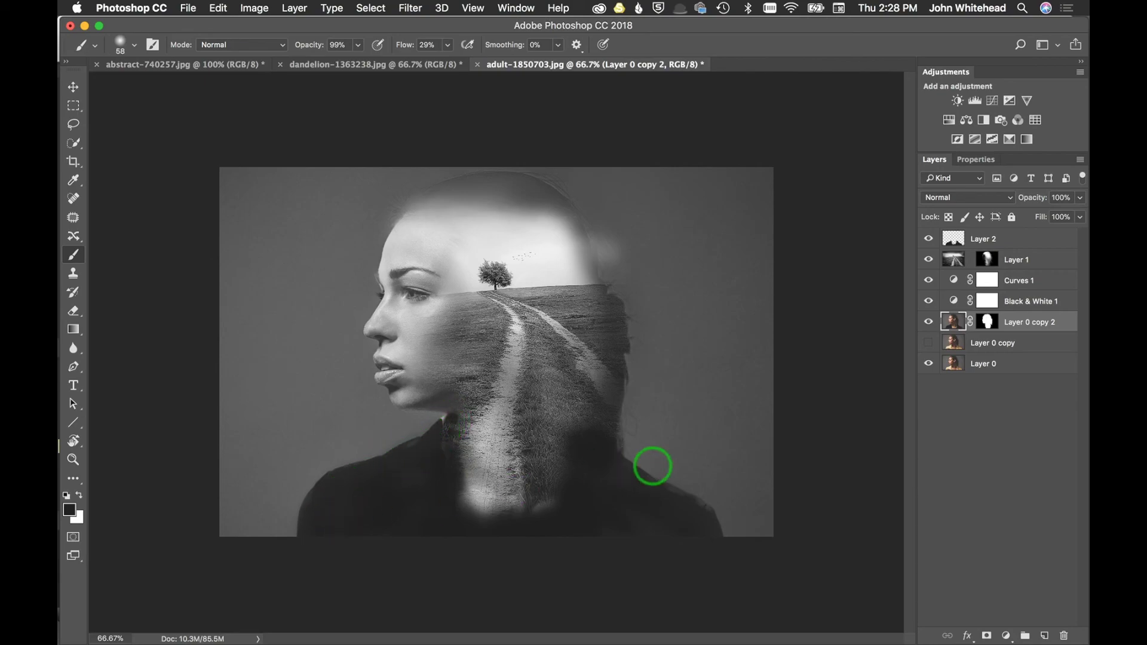
{"action": "mouse_move", "coordinate": [631, 475]}
{"action": "left_mouse_down"}
{"action": "mouse_move", "coordinate": [666, 481]}
{"action": "mouse_move", "coordinate": [713, 525]}
{"action": "left_mouse_up"}
{"action": "mouse_move", "coordinate": [635, 530]}
{"action": "left_mouse_down"}
{"action": "mouse_move", "coordinate": [658, 529]}
{"action": "mouse_move", "coordinate": [604, 525]}
{"action": "mouse_move", "coordinate": [708, 536]}
{"action": "mouse_move", "coordinate": [638, 484]}
{"action": "mouse_move", "coordinate": [608, 523]}
{"action": "mouse_move", "coordinate": [693, 539]}
{"action": "mouse_move", "coordinate": [583, 530]}
{"action": "left_mouse_up"}
{"action": "mouse_move", "coordinate": [368, 500]}
{"action": "left_mouse_down"}
{"action": "mouse_move", "coordinate": [317, 530]}
{"action": "mouse_move", "coordinate": [439, 491]}
{"action": "left_mouse_up"}
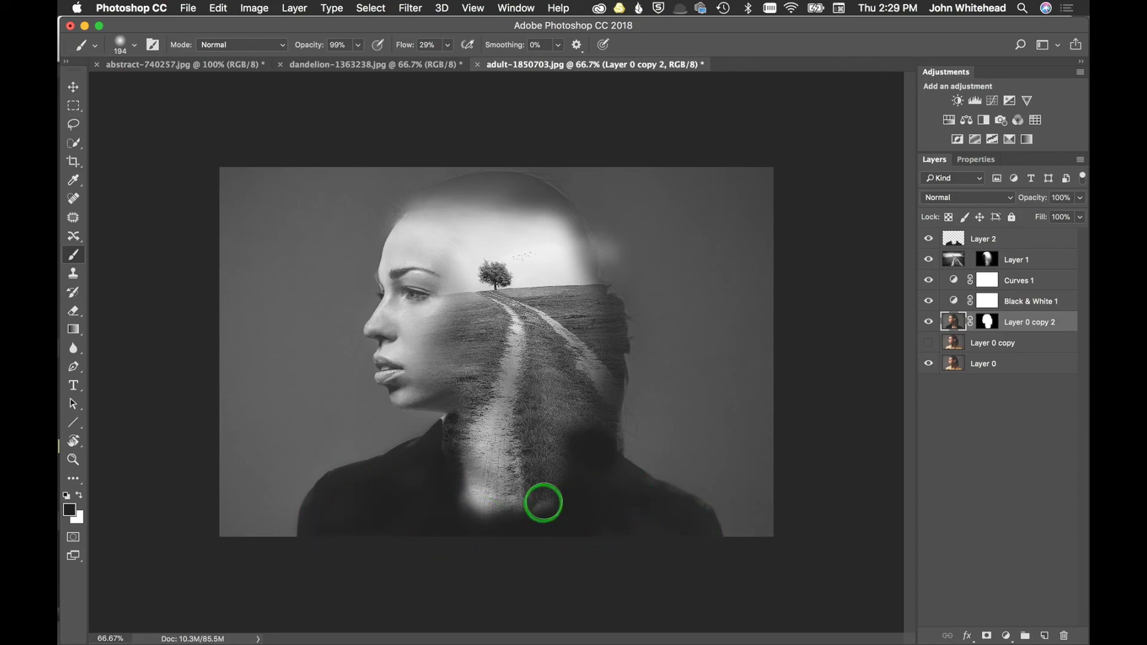
Lower the brush flow to 8%, enlarge the brush to 302 px and softly darken the lower neck on Layer 0 copy 2
{"action": "left_click_drag", "start_coordinate": [412, 48], "coordinate": [384, 48]}
{"action": "mouse_move", "coordinate": [477, 490]}
{"action": "left_mouse_down"}
{"action": "mouse_move", "coordinate": [486, 523]}
{"action": "mouse_move", "coordinate": [492, 488]}
{"action": "mouse_move", "coordinate": [514, 500]}
{"action": "left_mouse_up"}
{"action": "key", "text": "ctrl+alt"}
{"action": "mouse_move", "coordinate": [463, 445]}
{"action": "left_mouse_down"}
{"action": "mouse_move", "coordinate": [486, 464]}
{"action": "mouse_move", "coordinate": [472, 486]}
{"action": "mouse_move", "coordinate": [515, 507]}
{"action": "mouse_move", "coordinate": [470, 508]}
{"action": "mouse_move", "coordinate": [469, 428]}
{"action": "mouse_move", "coordinate": [481, 472]}
{"action": "left_mouse_up"}
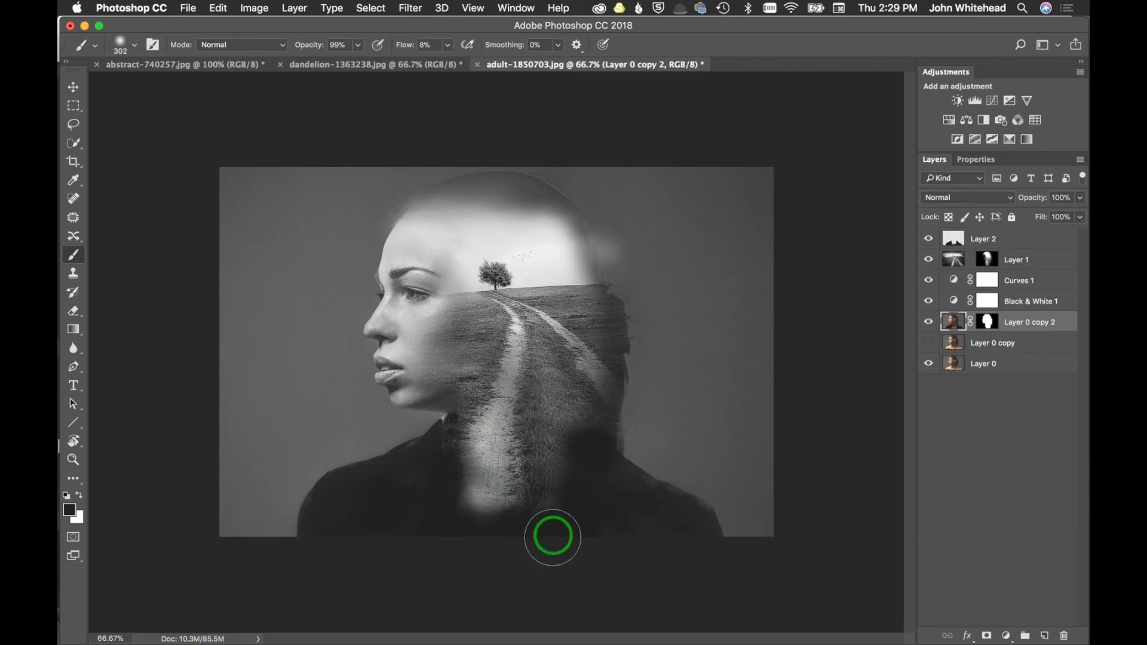
Softly darken the lower end of the road and the jacket on Layer 2 with the 302 px brush
{"action": "left_click", "coordinate": [953, 238]}
{"action": "mouse_move", "coordinate": [478, 497]}
{"action": "left_mouse_down"}
{"action": "mouse_move", "coordinate": [486, 474]}
{"action": "mouse_move", "coordinate": [466, 433]}
{"action": "mouse_move", "coordinate": [479, 535]}
{"action": "mouse_move", "coordinate": [459, 499]}
{"action": "mouse_move", "coordinate": [568, 509]}
{"action": "mouse_move", "coordinate": [592, 457]}
{"action": "left_mouse_up"}
{"action": "mouse_move", "coordinate": [651, 507]}
{"action": "left_mouse_down"}
{"action": "mouse_move", "coordinate": [689, 527]}
{"action": "mouse_move", "coordinate": [627, 490]}
{"action": "mouse_move", "coordinate": [635, 534]}
{"action": "mouse_move", "coordinate": [655, 541]}
{"action": "mouse_move", "coordinate": [636, 549]}
{"action": "mouse_move", "coordinate": [694, 548]}
{"action": "mouse_move", "coordinate": [611, 528]}
{"action": "mouse_move", "coordinate": [608, 477]}
{"action": "mouse_move", "coordinate": [628, 507]}
{"action": "mouse_move", "coordinate": [696, 523]}
{"action": "mouse_move", "coordinate": [669, 538]}
{"action": "left_mouse_up"}
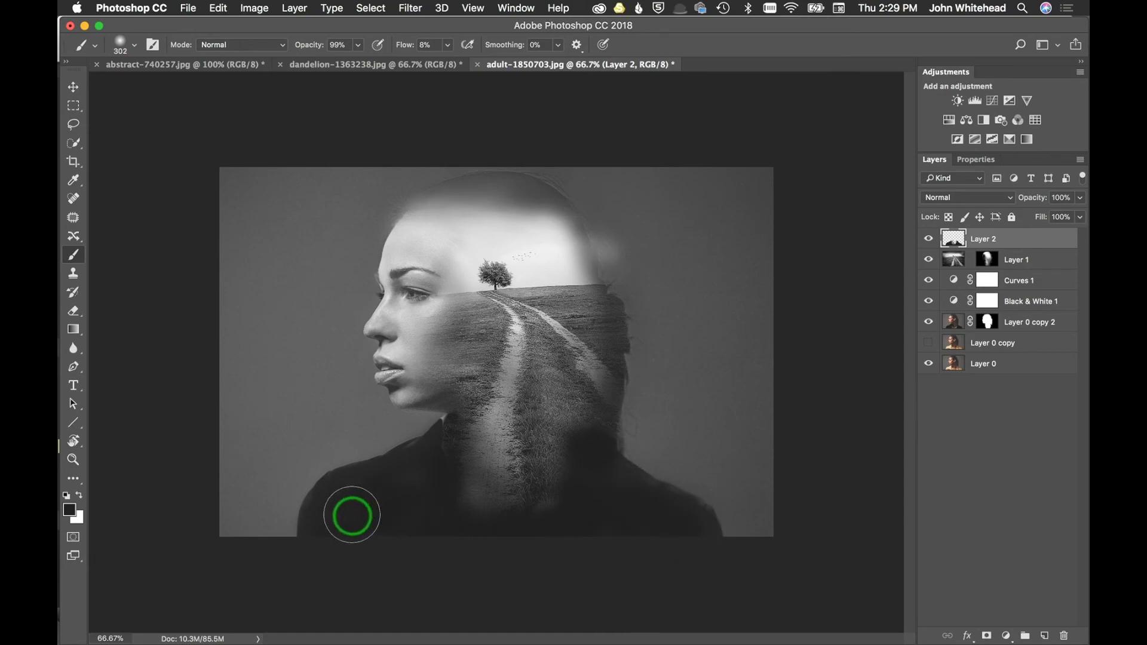
Set the brush to 92 px with 71% flow and paint the collar tip and shoulder edges solid dark on Layer 2
{"action": "mouse_move", "coordinate": [330, 514]}
{"action": "left_mouse_down"}
{"action": "mouse_move", "coordinate": [440, 462]}
{"action": "mouse_move", "coordinate": [416, 477]}
{"action": "mouse_move", "coordinate": [465, 434]}
{"action": "mouse_move", "coordinate": [425, 437]}
{"action": "mouse_move", "coordinate": [463, 427]}
{"action": "mouse_move", "coordinate": [429, 458]}
{"action": "mouse_move", "coordinate": [476, 418]}
{"action": "mouse_move", "coordinate": [448, 420]}
{"action": "mouse_move", "coordinate": [426, 44]}
{"action": "left_mouse_up"}
{"action": "key", "text": "ctrl+alt"}
{"action": "key", "text": "ctrl+alt"}
{"action": "mouse_move", "coordinate": [460, 468]}
{"action": "left_mouse_down"}
{"action": "mouse_move", "coordinate": [451, 422]}
{"action": "mouse_move", "coordinate": [406, 455]}
{"action": "left_mouse_up"}
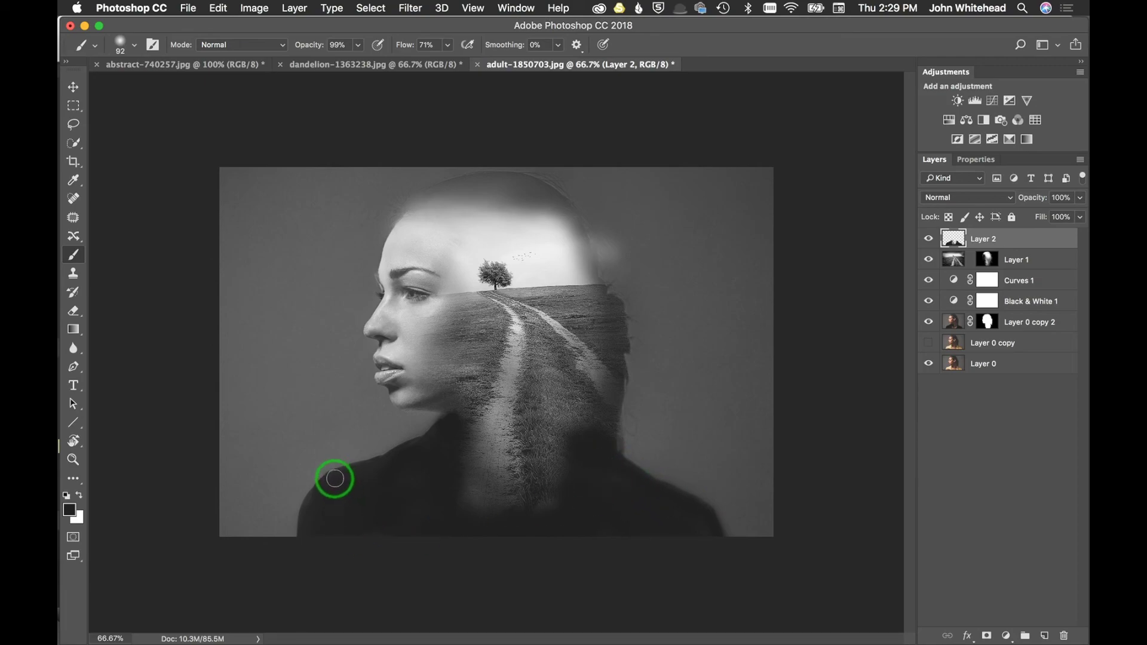
{"action": "mouse_move", "coordinate": [331, 482]}
{"action": "left_mouse_down"}
{"action": "mouse_move", "coordinate": [414, 448]}
{"action": "mouse_move", "coordinate": [464, 464]}
{"action": "mouse_move", "coordinate": [436, 482]}
{"action": "left_mouse_up"}
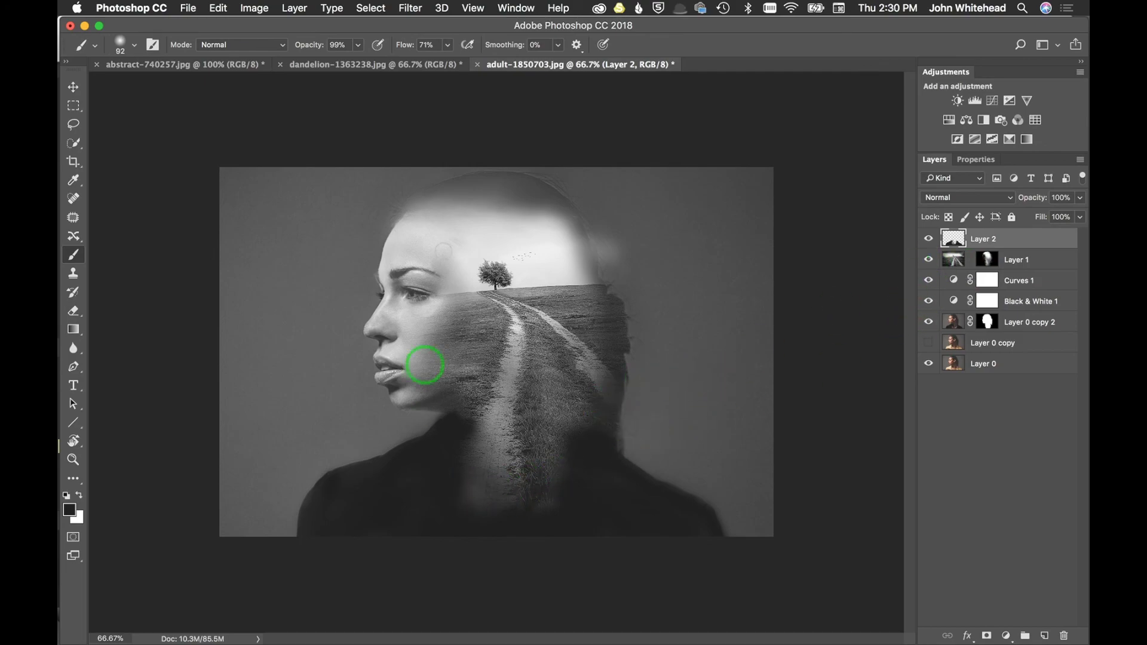
Blend the lower neck into the dark jacket on Layer 2 with a 206 px brush at 20% flow
{"action": "left_click_drag", "start_coordinate": [403, 51], "coordinate": [367, 45]}
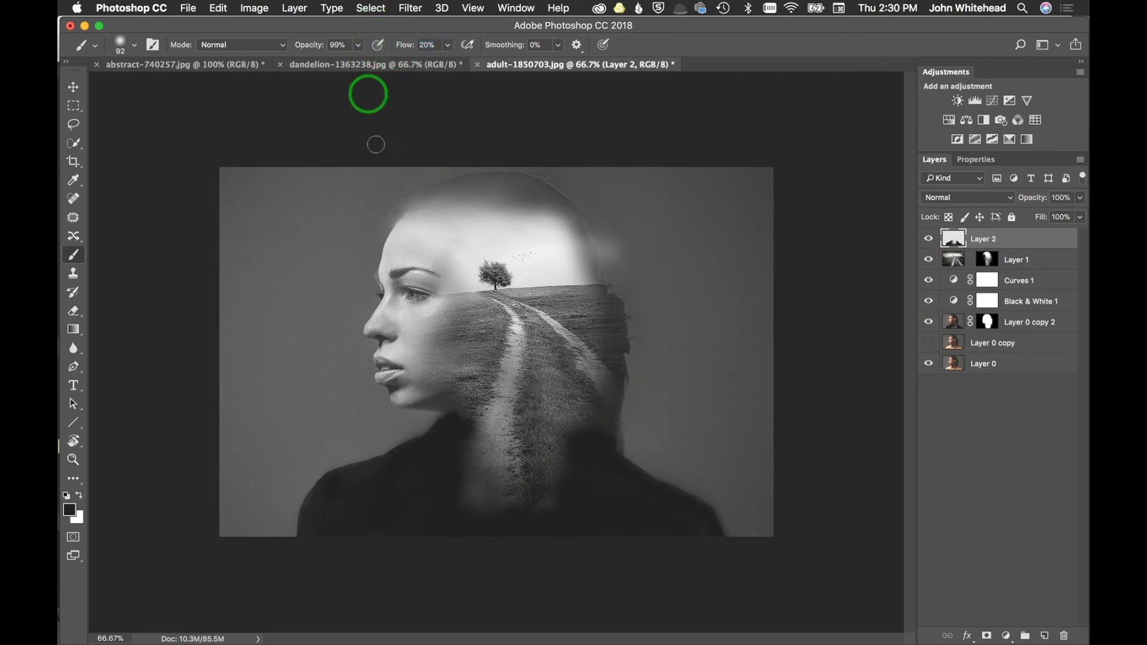
{"action": "key", "text": "ctrl+alt"}
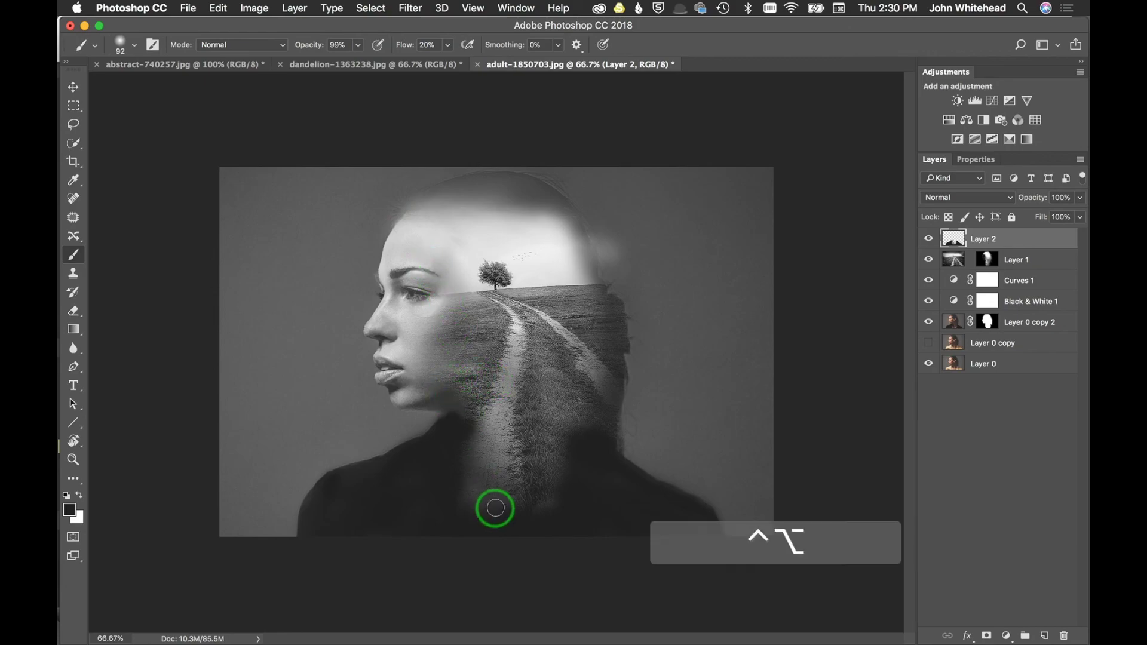
{"action": "mouse_move", "coordinate": [524, 497]}
{"action": "left_mouse_down"}
{"action": "mouse_move", "coordinate": [452, 491]}
{"action": "mouse_move", "coordinate": [476, 512]}
{"action": "mouse_move", "coordinate": [465, 461]}
{"action": "mouse_move", "coordinate": [504, 519]}
{"action": "mouse_move", "coordinate": [537, 504]}
{"action": "mouse_move", "coordinate": [456, 435]}
{"action": "mouse_move", "coordinate": [485, 470]}
{"action": "mouse_move", "coordinate": [673, 563]}
{"action": "mouse_move", "coordinate": [707, 625]}
{"action": "left_mouse_up"}
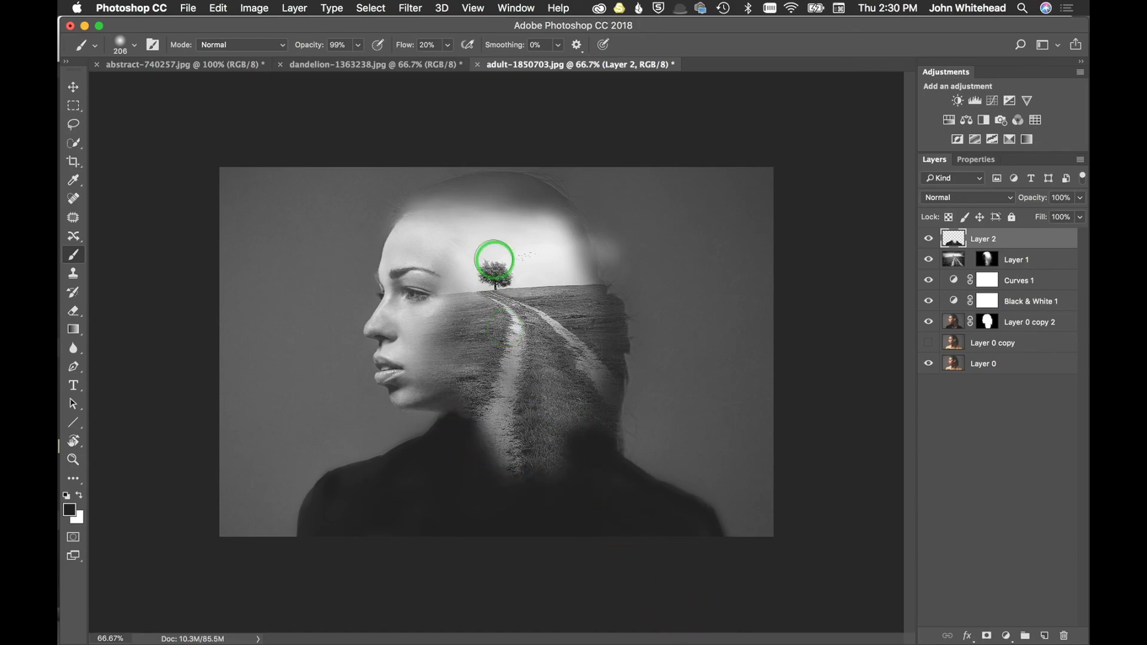
Rotate the landscape on Layer 1 by 3.90° clockwise to level the horizon, and return to the Brush tool
{"action": "left_click", "coordinate": [954, 263]}
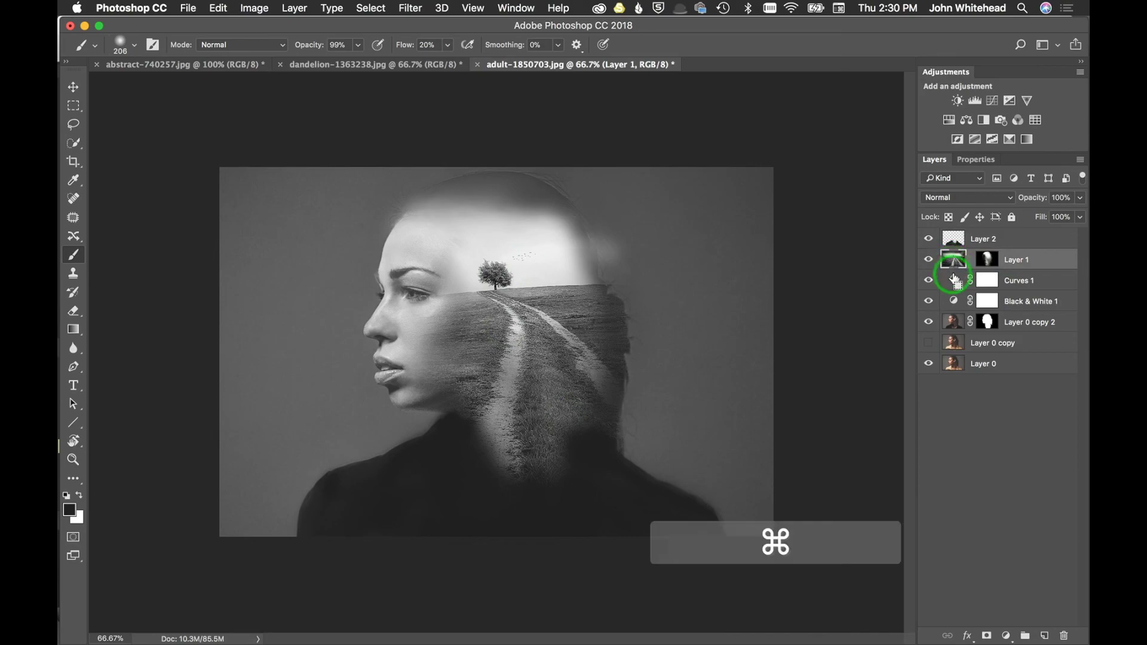
{"action": "key", "text": "super+t"}
{"action": "left_click_drag", "start_coordinate": [835, 103], "coordinate": [838, 128]}
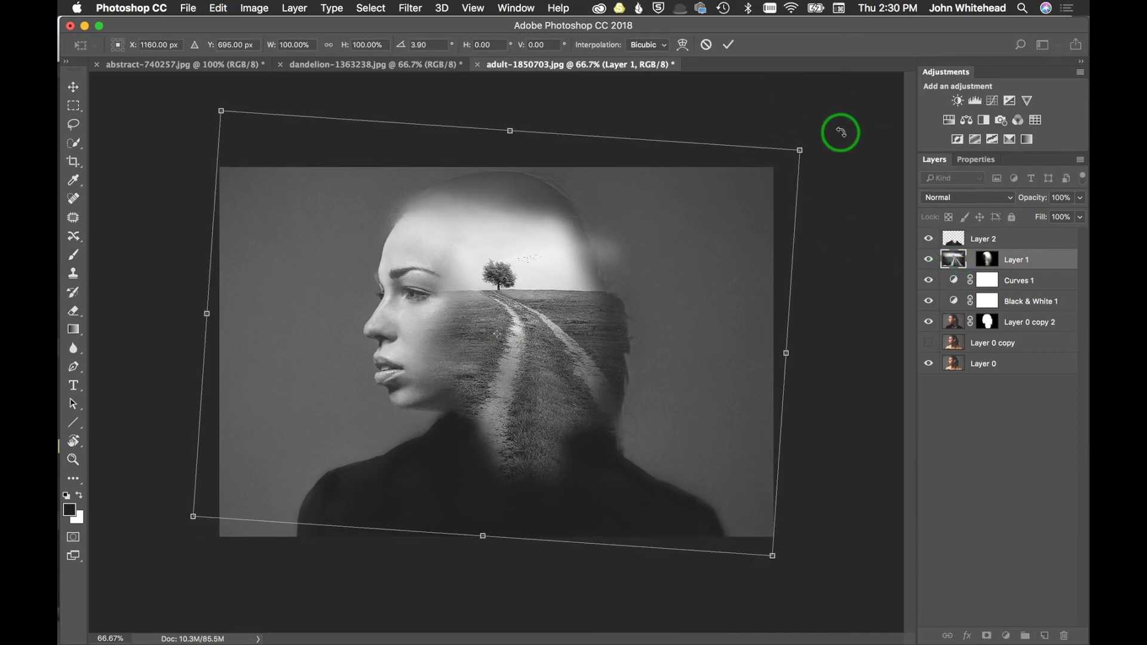
{"action": "key", "text": "Return"}
{"action": "key", "text": "b"}
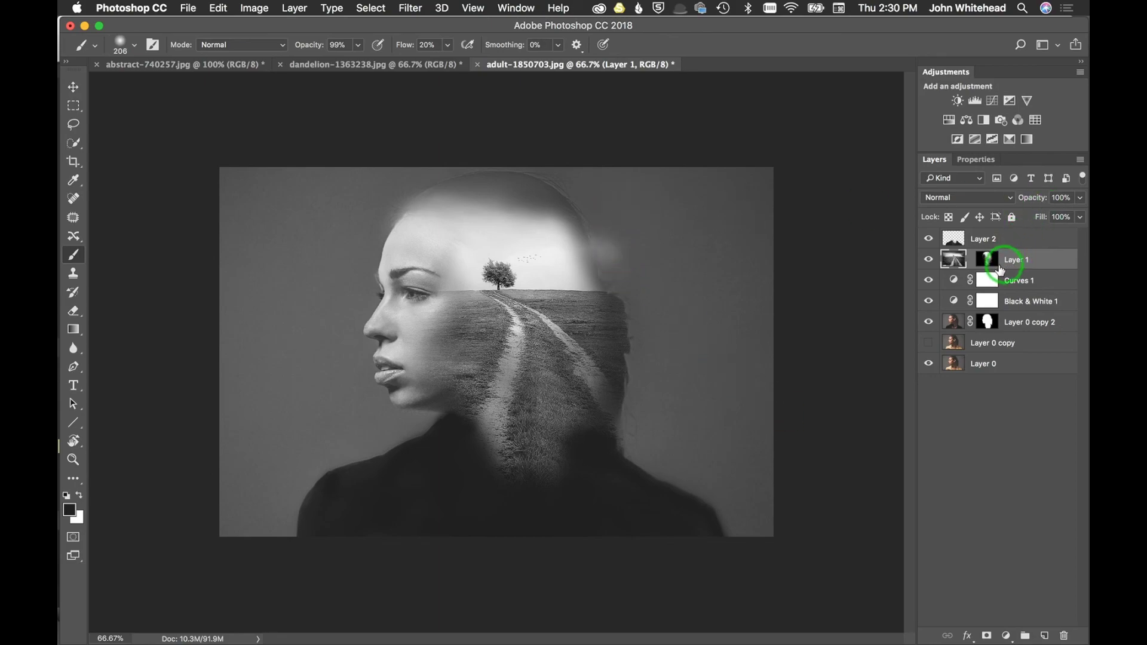
Paint black on Layer 1's mask to remove the landscape spill behind the head and beside the forehead
{"action": "left_click", "coordinate": [988, 262]}
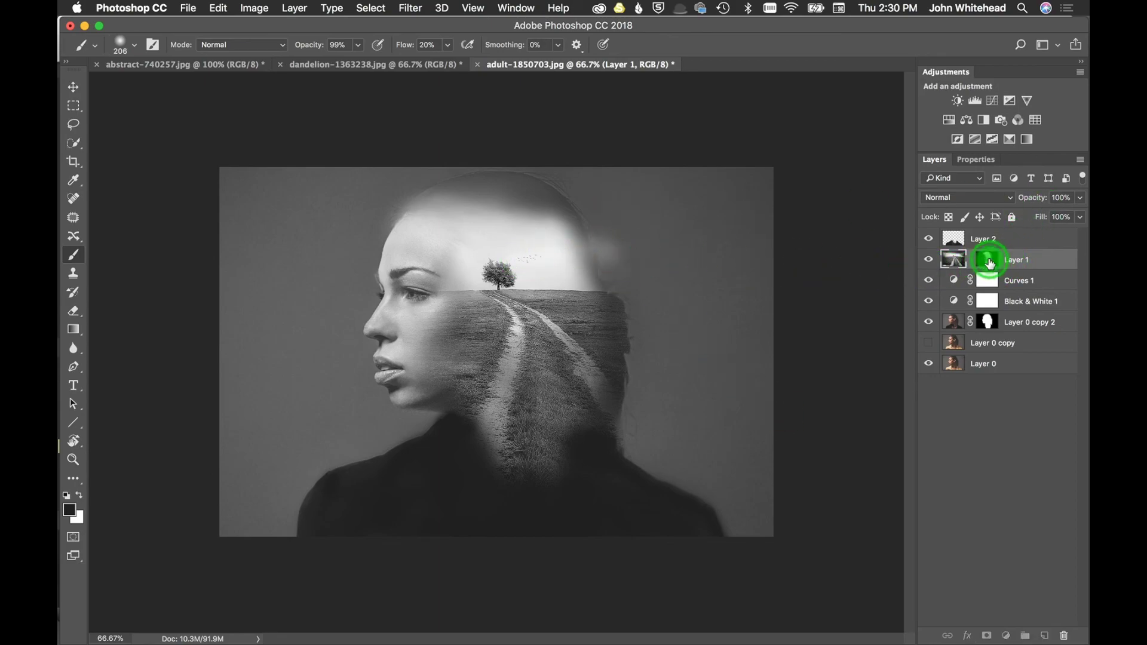
{"action": "key", "text": "x"}
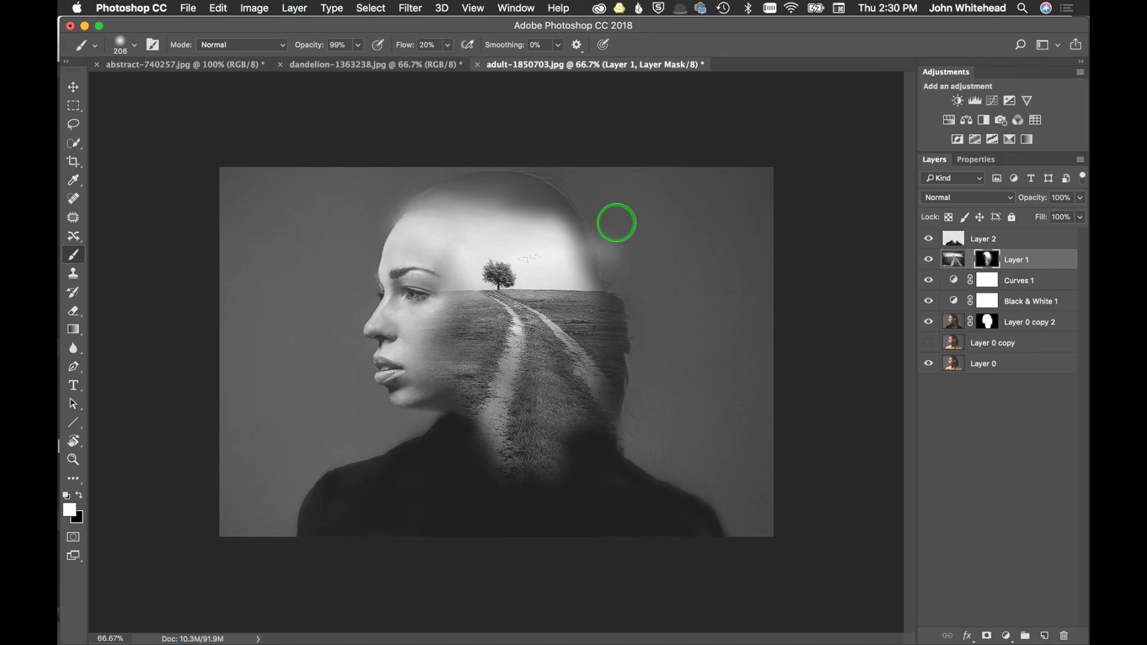
{"action": "mouse_move", "coordinate": [604, 230]}
{"action": "left_mouse_down"}
{"action": "mouse_move", "coordinate": [622, 297]}
{"action": "mouse_move", "coordinate": [614, 274]}
{"action": "mouse_move", "coordinate": [636, 280]}
{"action": "mouse_move", "coordinate": [609, 239]}
{"action": "mouse_move", "coordinate": [624, 266]}
{"action": "left_mouse_up"}
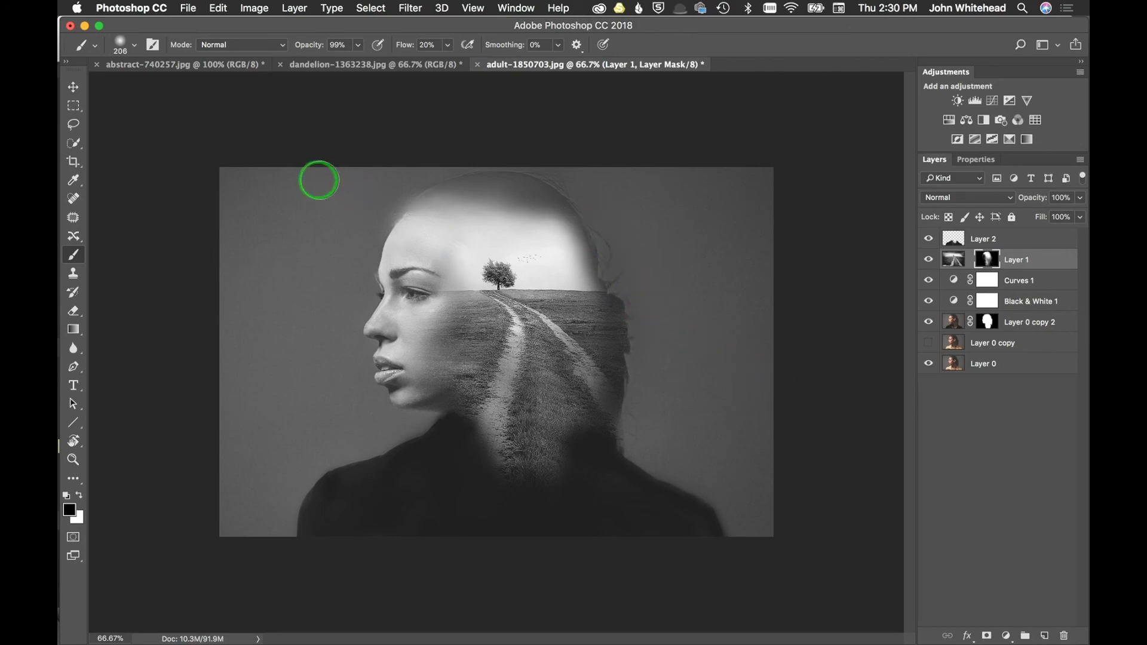
{"action": "left_click_drag", "start_coordinate": [383, 201], "coordinate": [397, 184]}
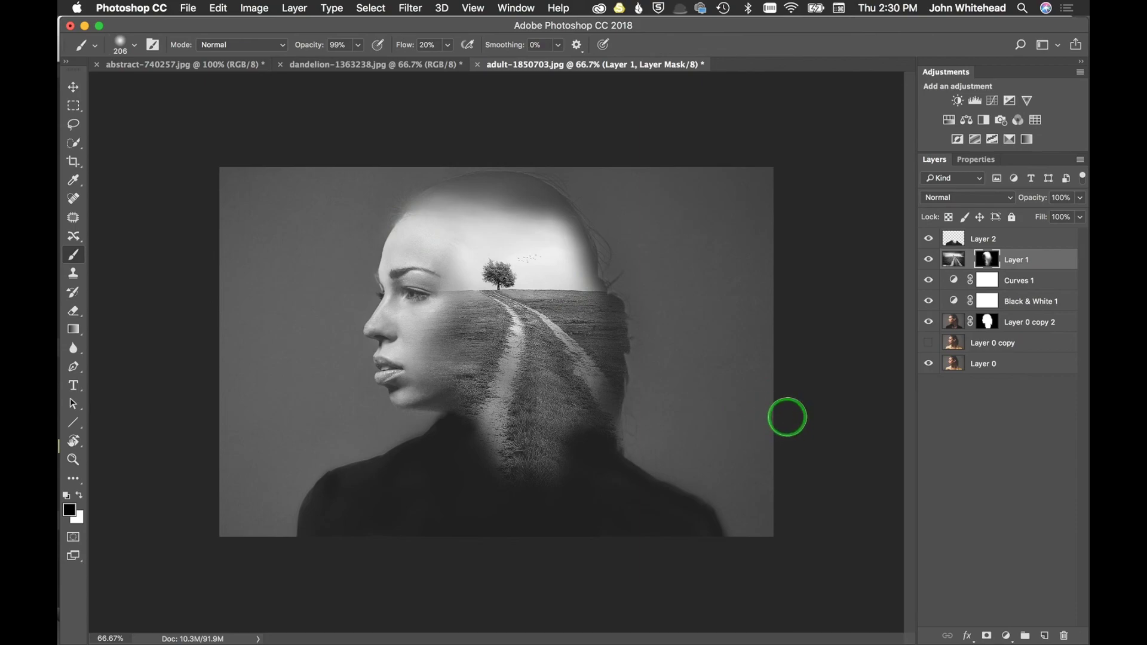
{"action": "left_click", "coordinate": [956, 244]}
{"action": "left_click_drag", "start_coordinate": [1043, 203], "coordinate": [1070, 200]}
{"action": "left_click", "coordinate": [767, 502]}
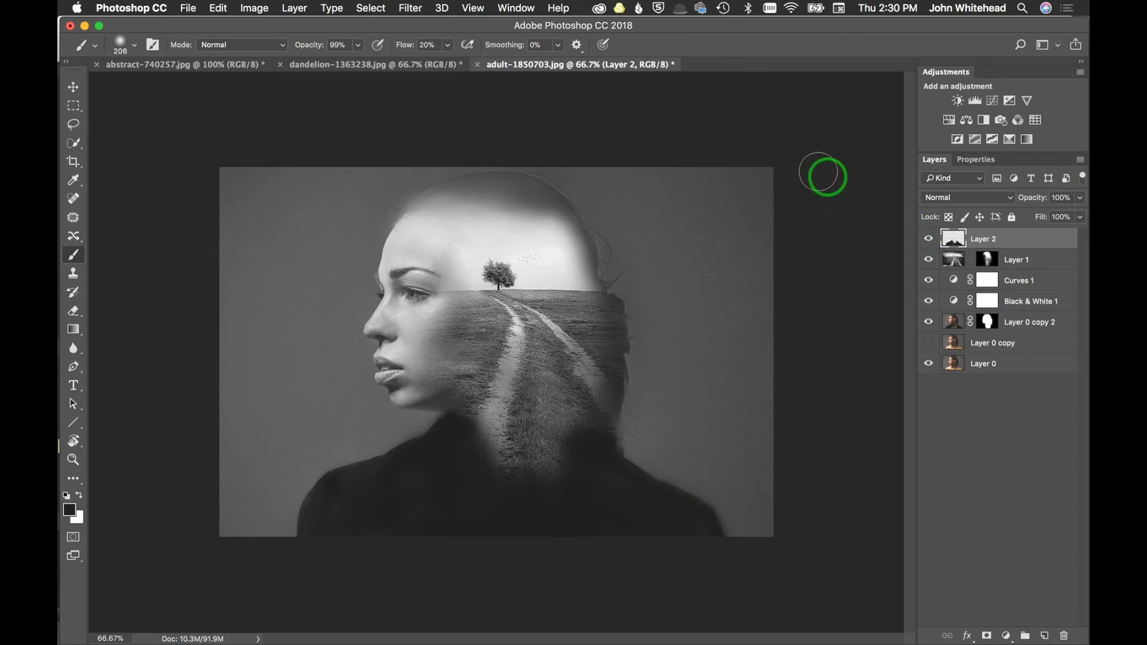
Copy the dandelion image into the portrait document and scale it to 94.15% width and 87.85% height
{"action": "left_click", "coordinate": [360, 75]}
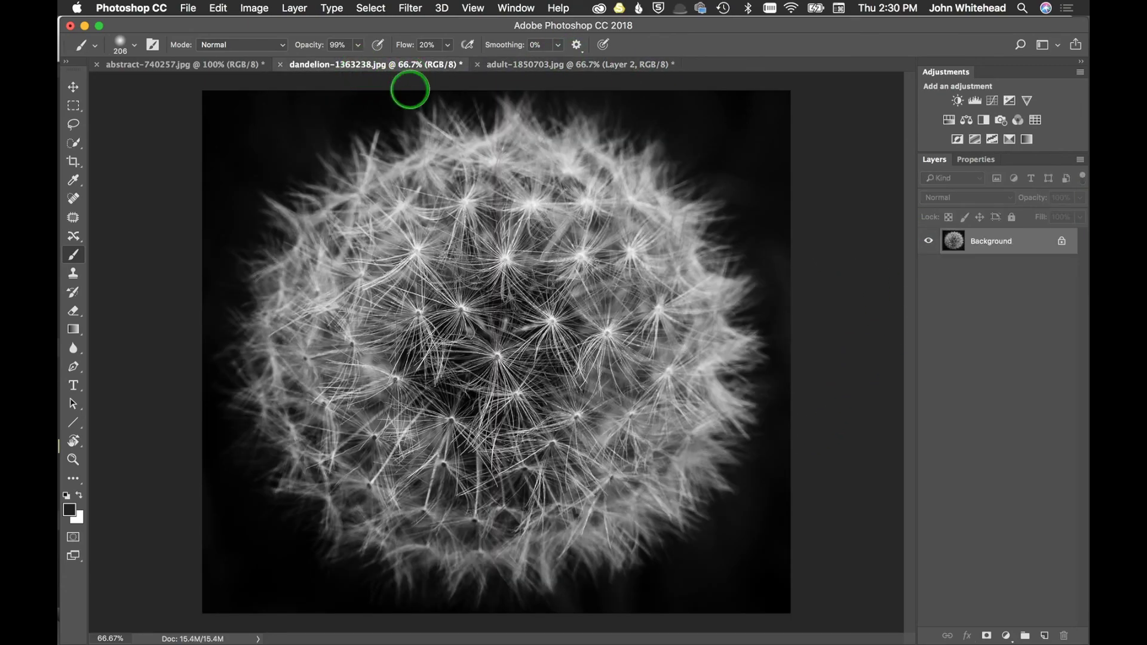
{"action": "left_click", "coordinate": [72, 88]}
{"action": "left_click", "coordinate": [441, 242]}
{"action": "left_click_drag", "start_coordinate": [442, 231], "coordinate": [525, 330]}
{"action": "key", "text": "super+t"}
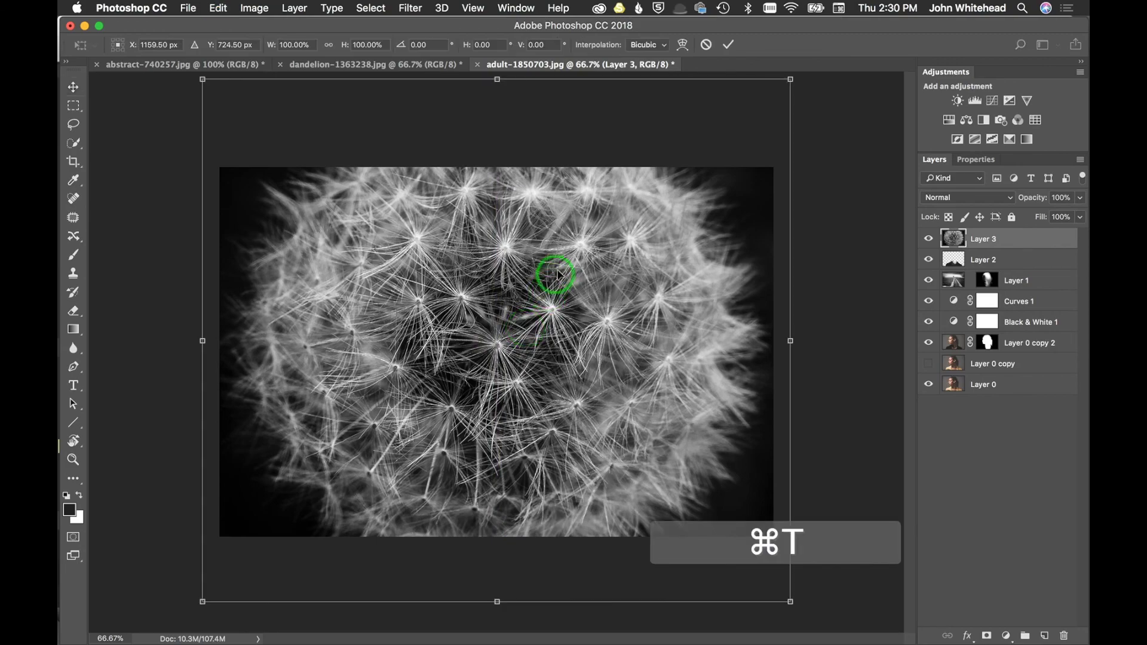
{"action": "left_click_drag", "start_coordinate": [792, 78], "coordinate": [774, 113]}
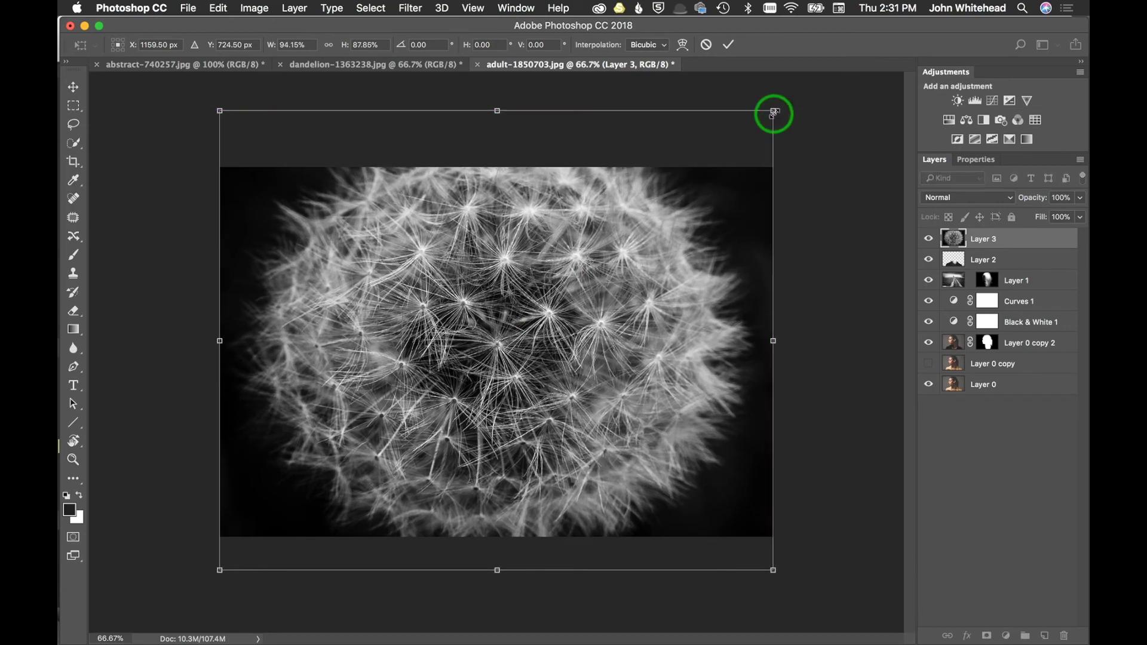
{"action": "key", "text": "Return"}
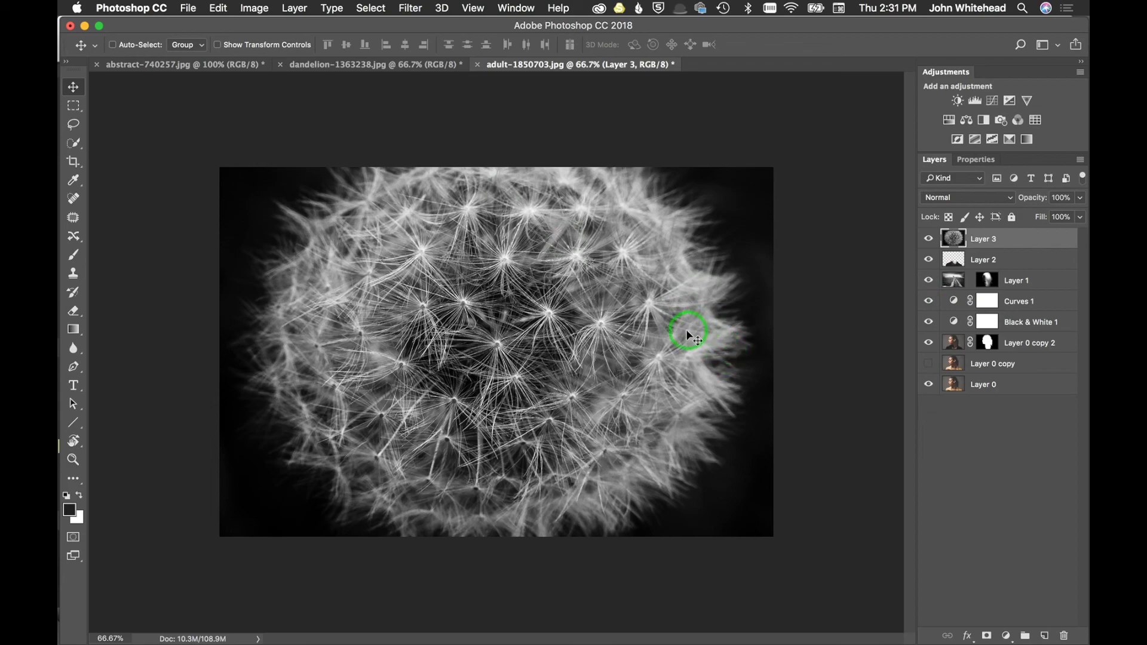
Hide Layer 3, try the Multiply blend mode on Layer 1, and set Layer 1 to Lighten
{"action": "left_click", "coordinate": [954, 281]}
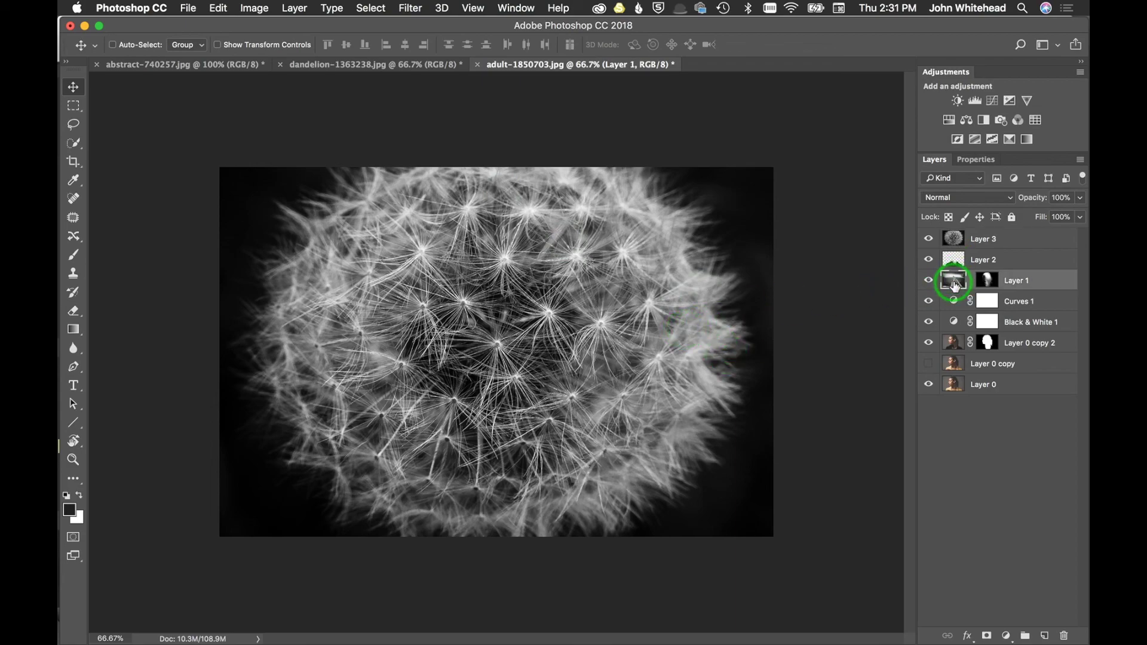
{"action": "left_click", "coordinate": [927, 239]}
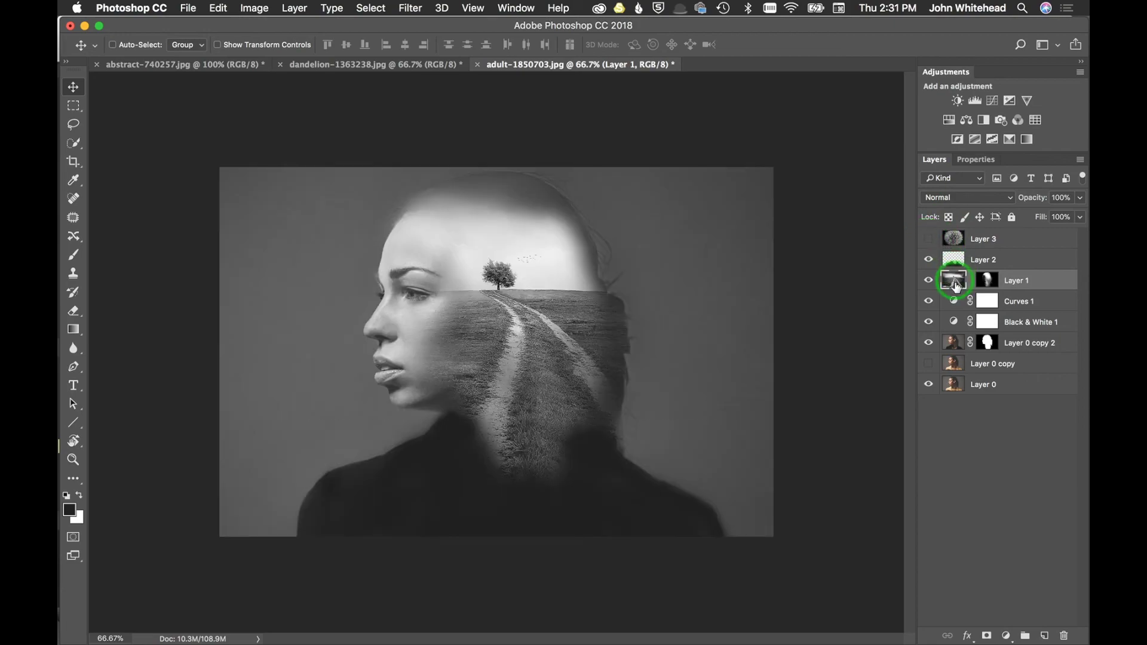
{"action": "left_click", "coordinate": [948, 202]}
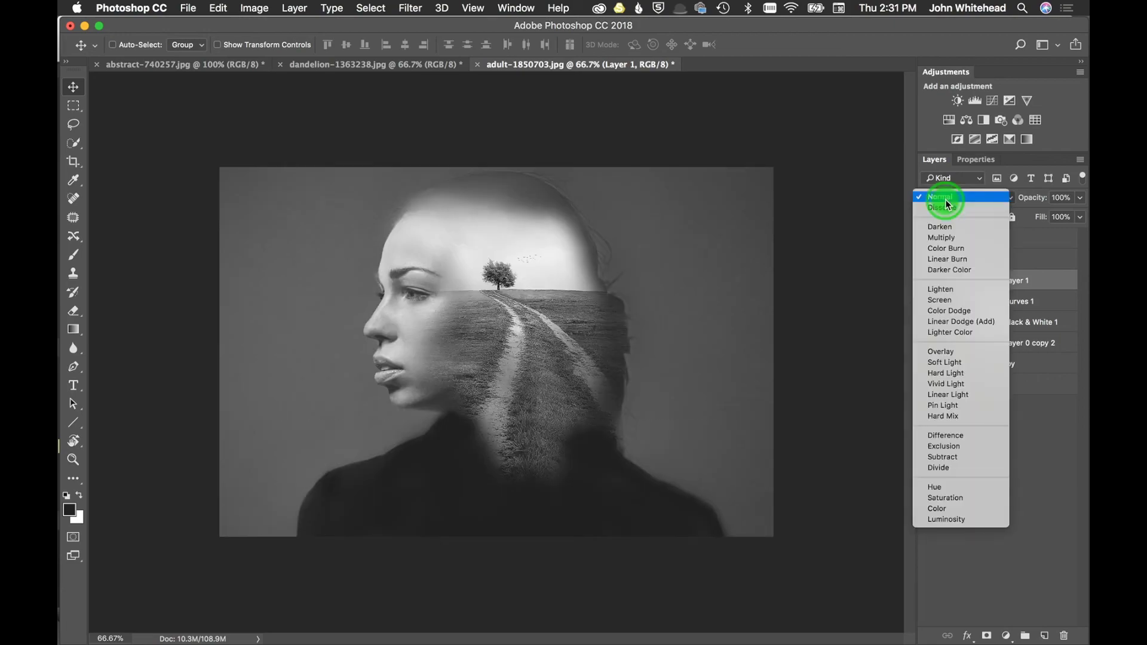
{"action": "left_click", "coordinate": [950, 237]}
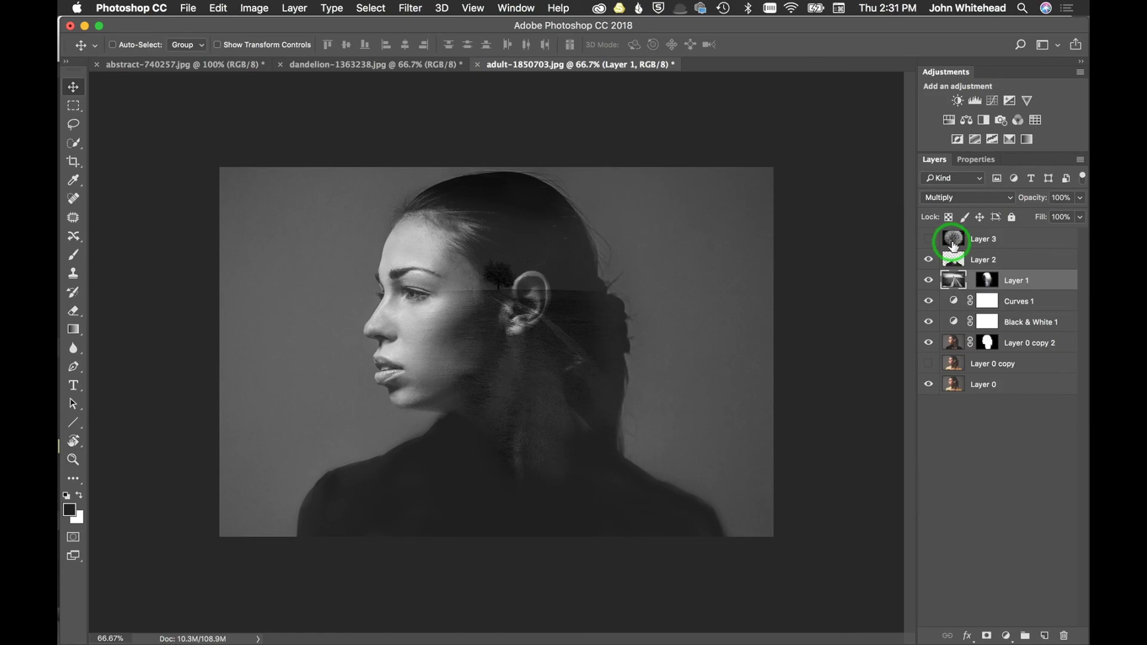
{"action": "left_click", "coordinate": [992, 219]}
{"action": "left_click", "coordinate": [983, 199]}
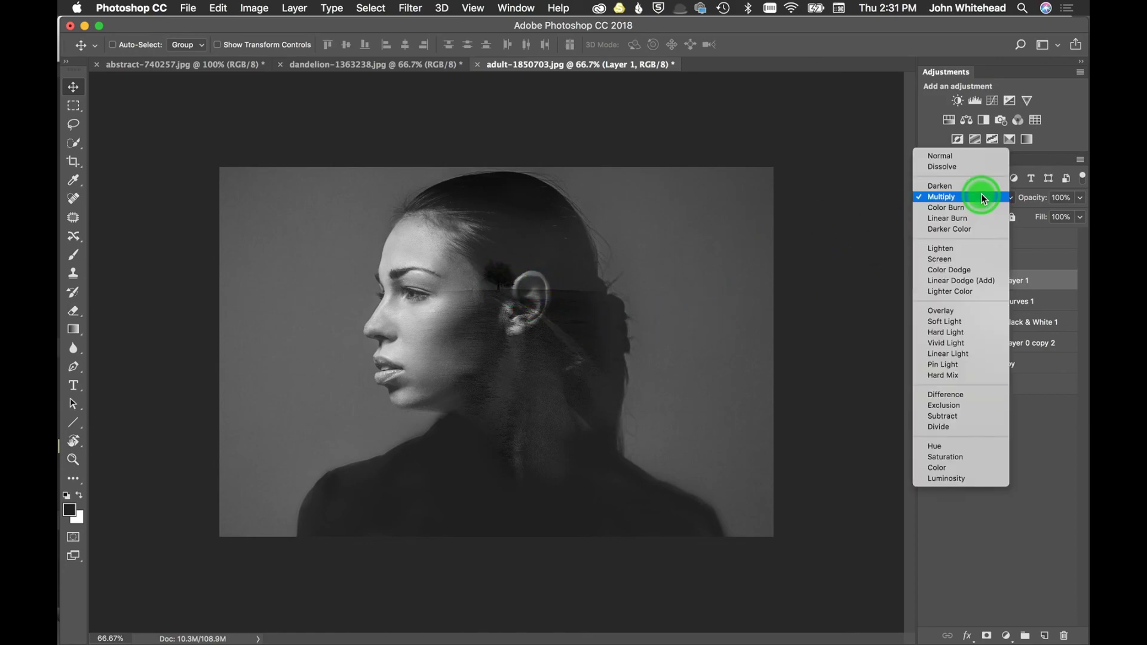
{"action": "left_click", "coordinate": [982, 250]}
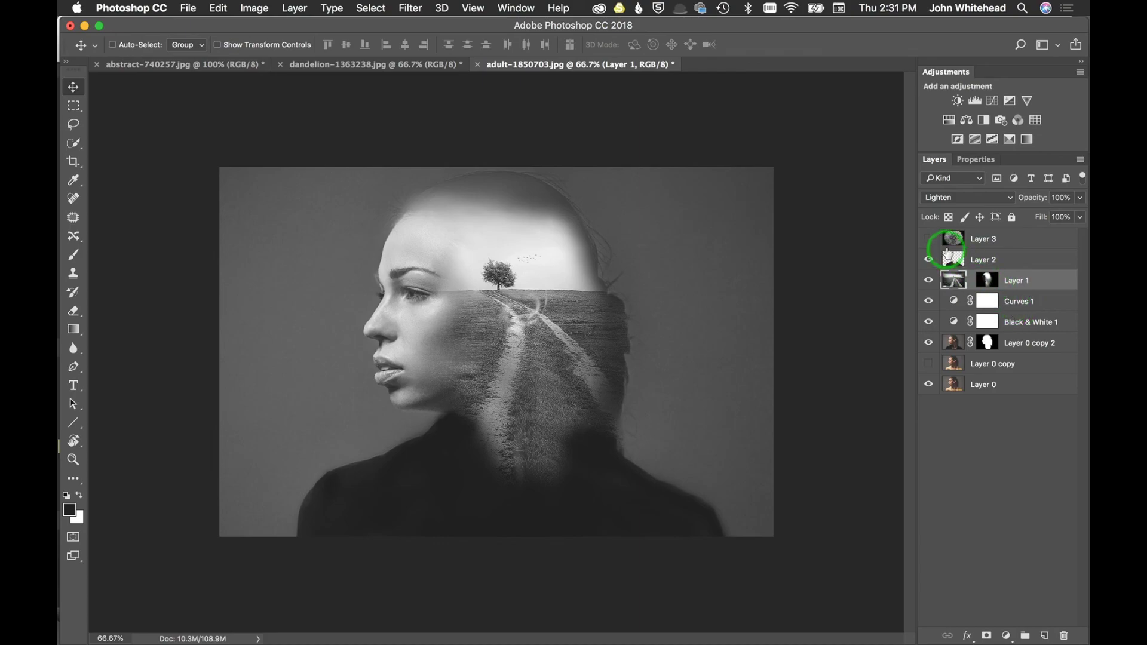
Show the dandelion on Layer 3, try the Lighten blend mode on it, and set it to Overlay
{"action": "left_click", "coordinate": [928, 239]}
{"action": "left_click", "coordinate": [955, 239]}
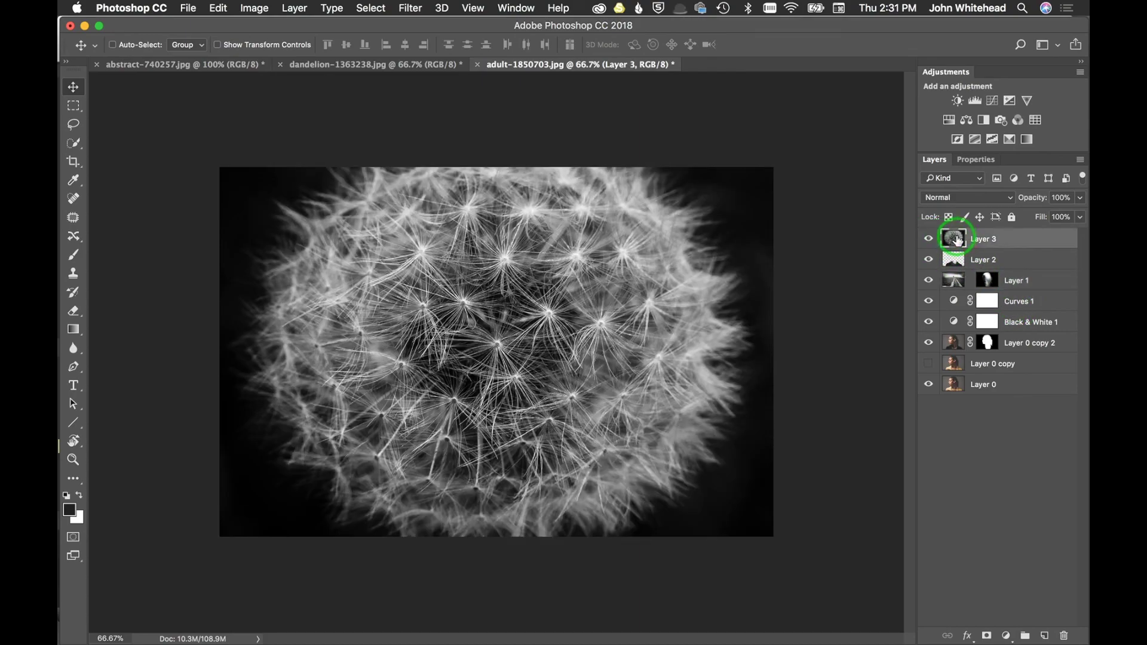
{"action": "left_click", "coordinate": [956, 198]}
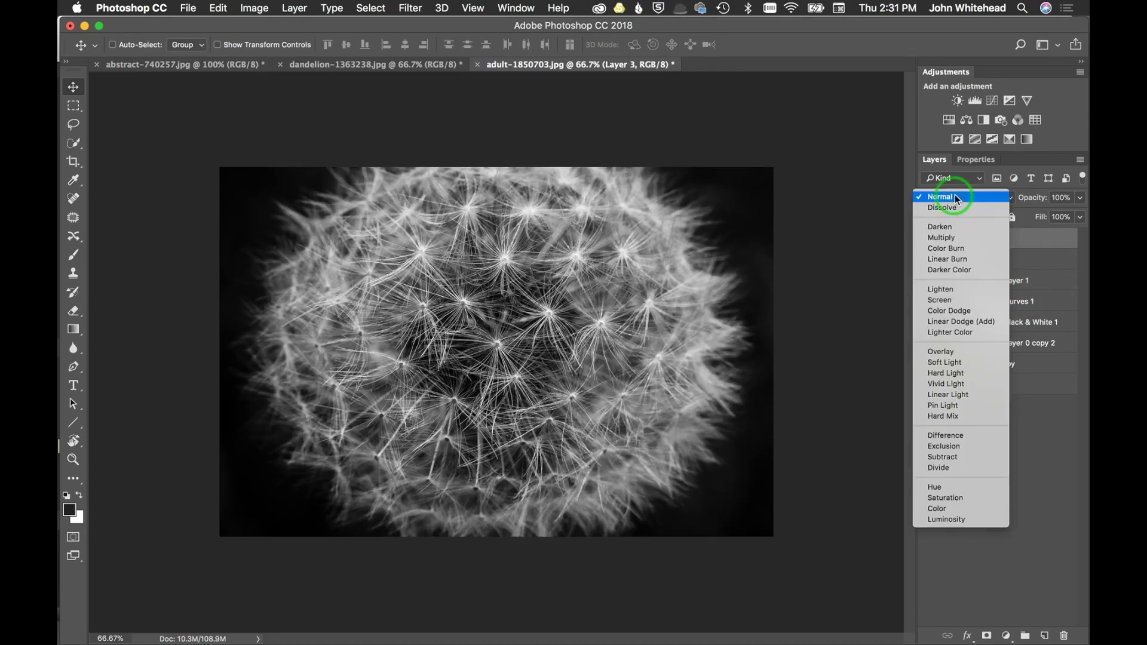
{"action": "left_click", "coordinate": [964, 291]}
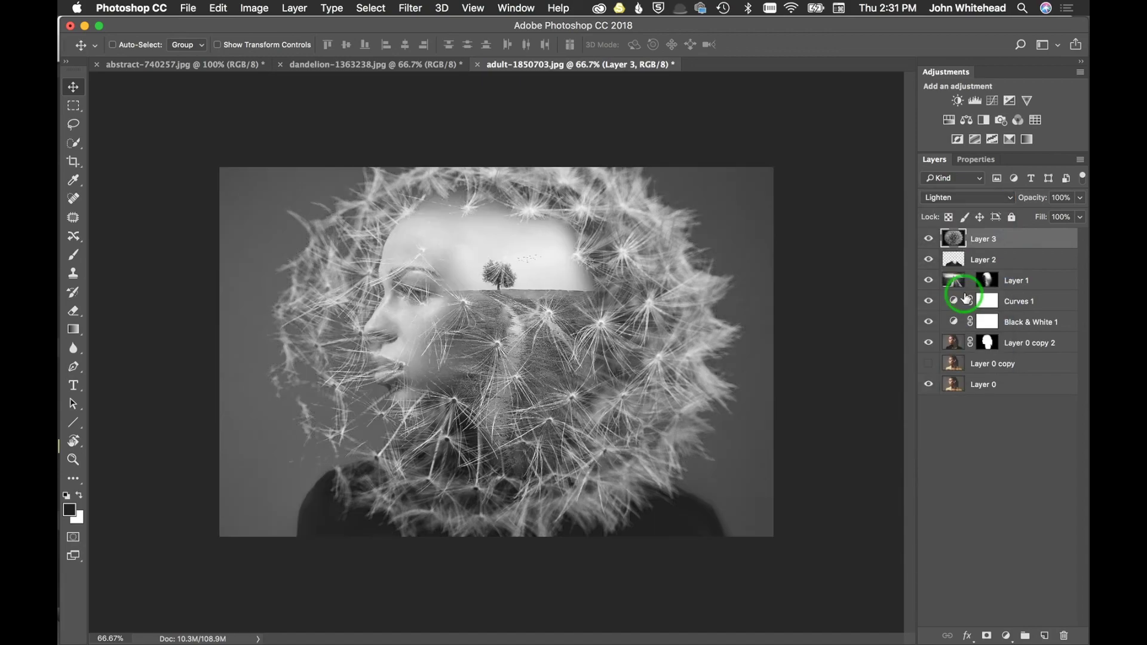
{"action": "left_click", "coordinate": [955, 199]}
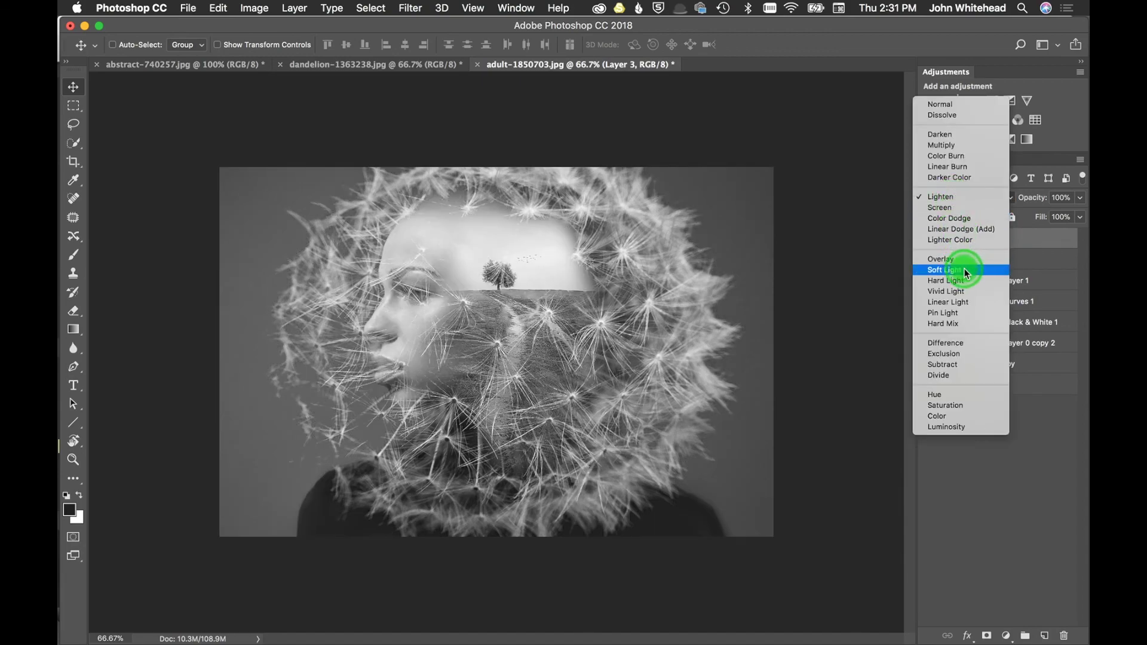
{"action": "left_click", "coordinate": [960, 263]}
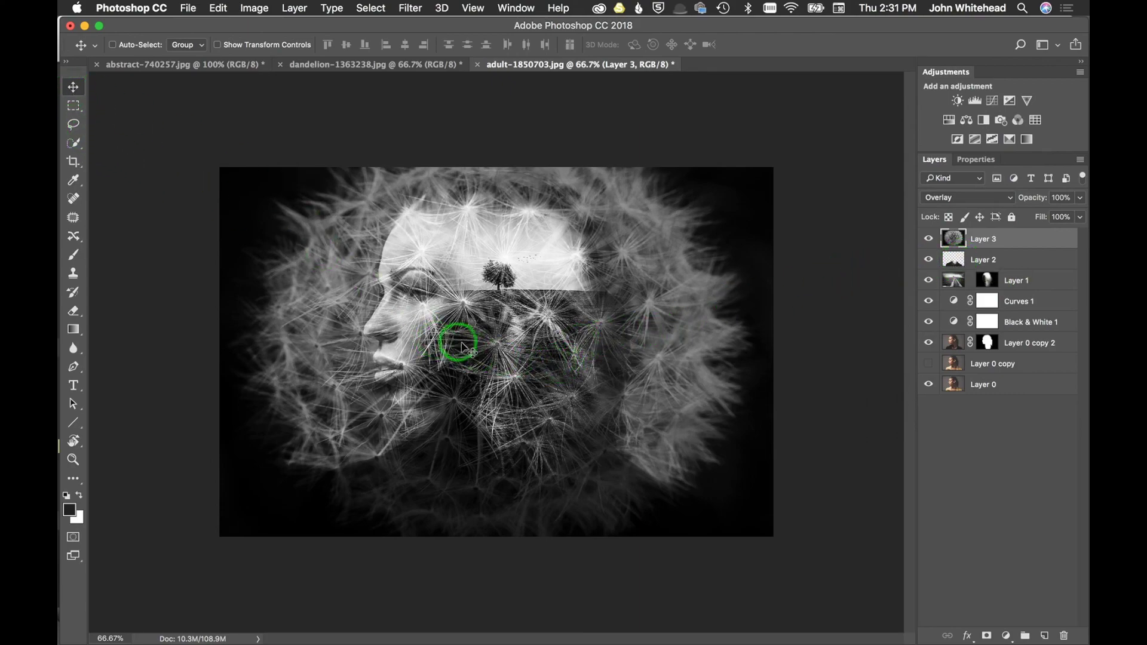
{"action": "left_click_drag", "start_coordinate": [462, 343], "coordinate": [464, 342]}
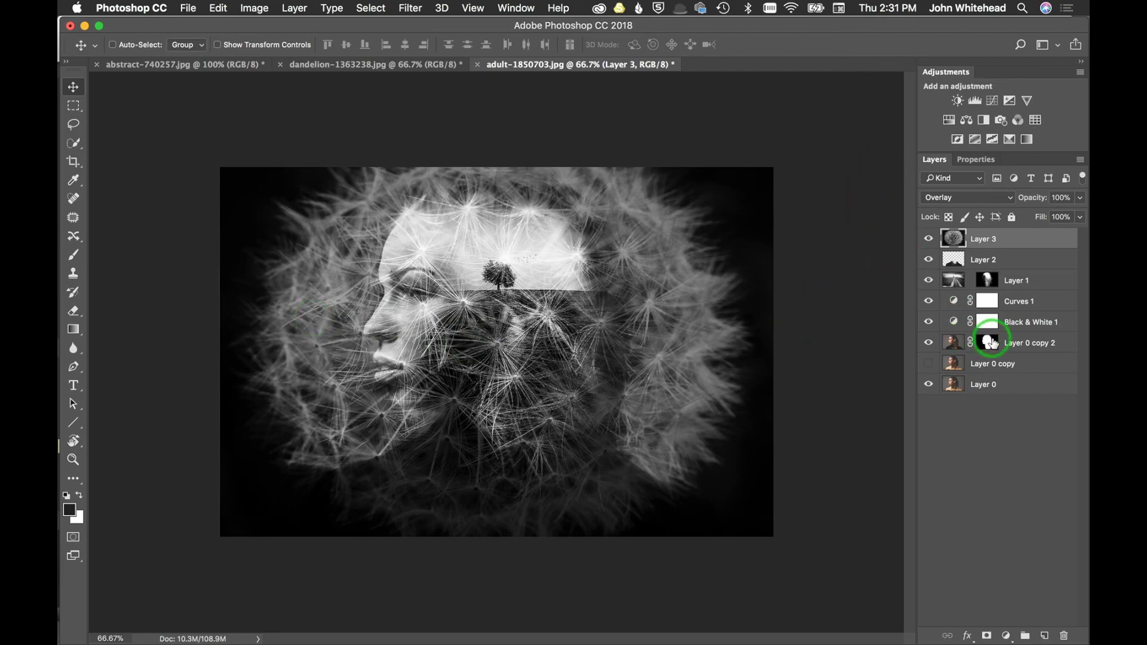
Try reusing Layer 0 copy 2's mask on Layer 3, and undo the mask transfer
{"action": "left_click_drag", "start_coordinate": [989, 343], "coordinate": [984, 240]}
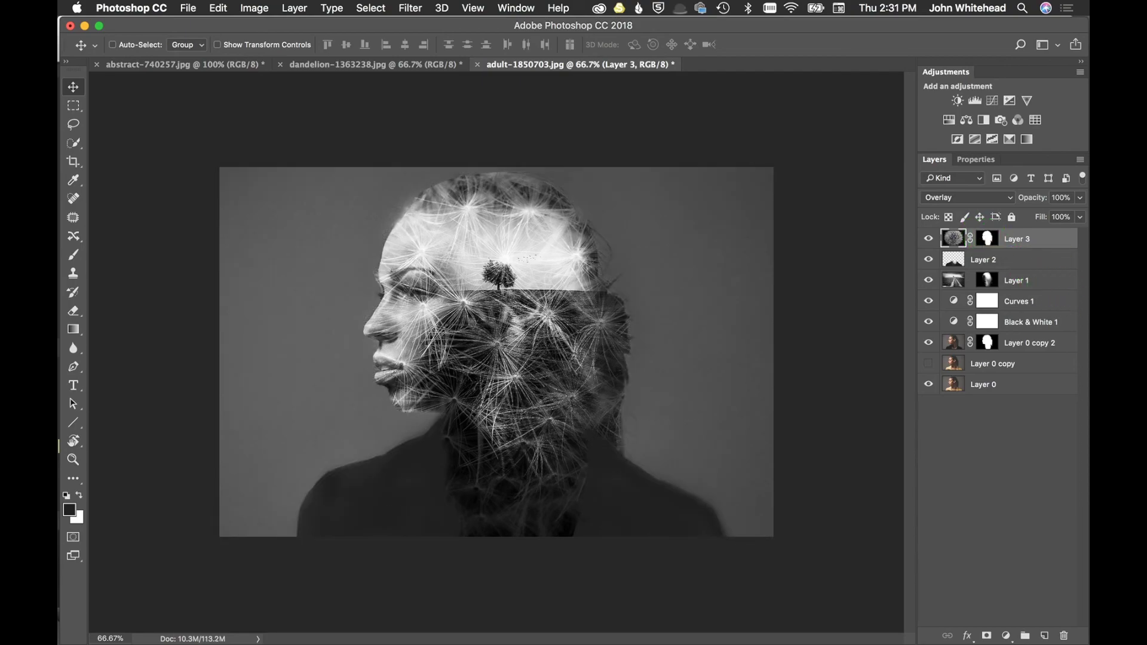
{"action": "key", "text": "ctrl+z"}
{"action": "left_click", "coordinate": [550, 619]}
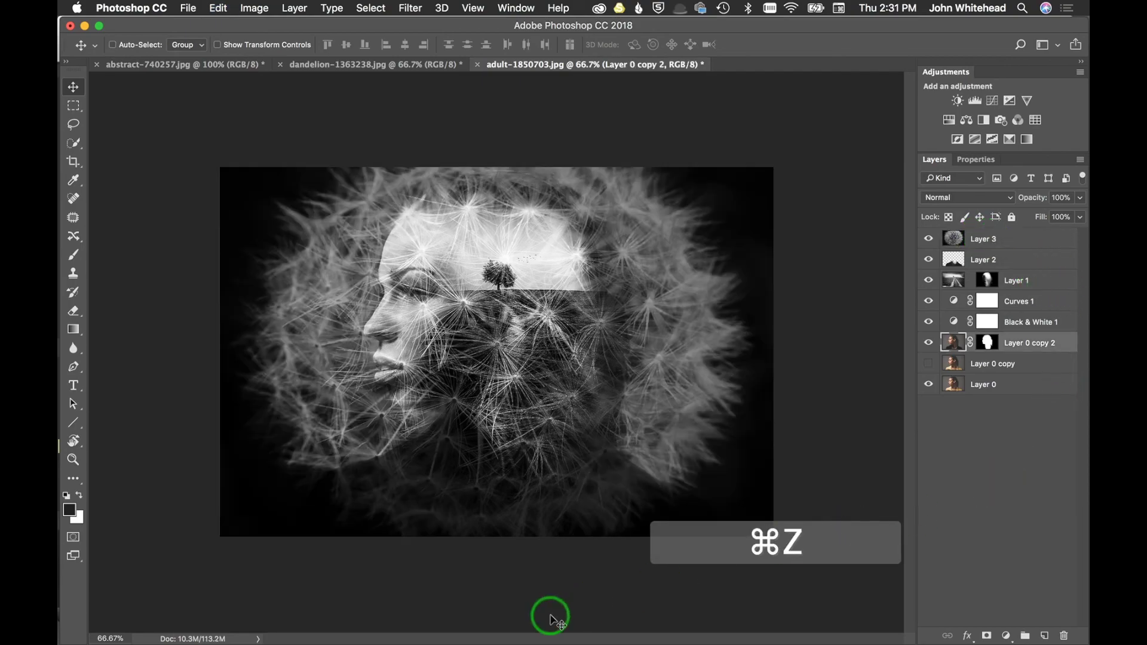
Add a layer mask to Layer 3 and paint black over the eye, forehead and nose with a 206 px brush at 11% flow
{"action": "left_click", "coordinate": [1038, 241]}
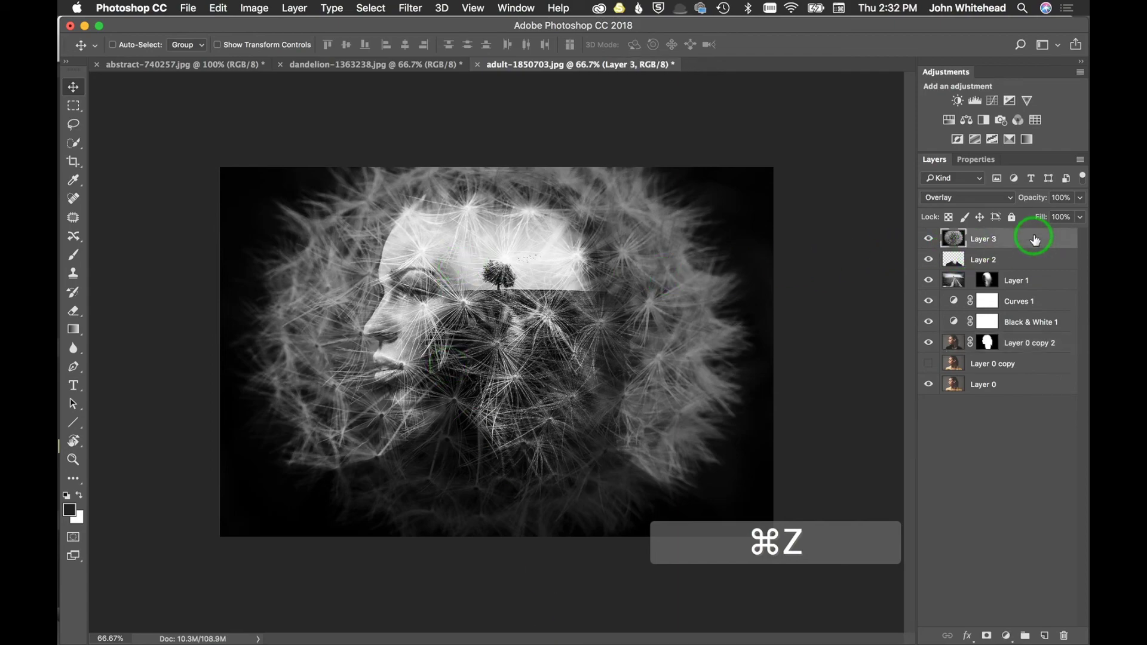
{"action": "left_click", "coordinate": [986, 636]}
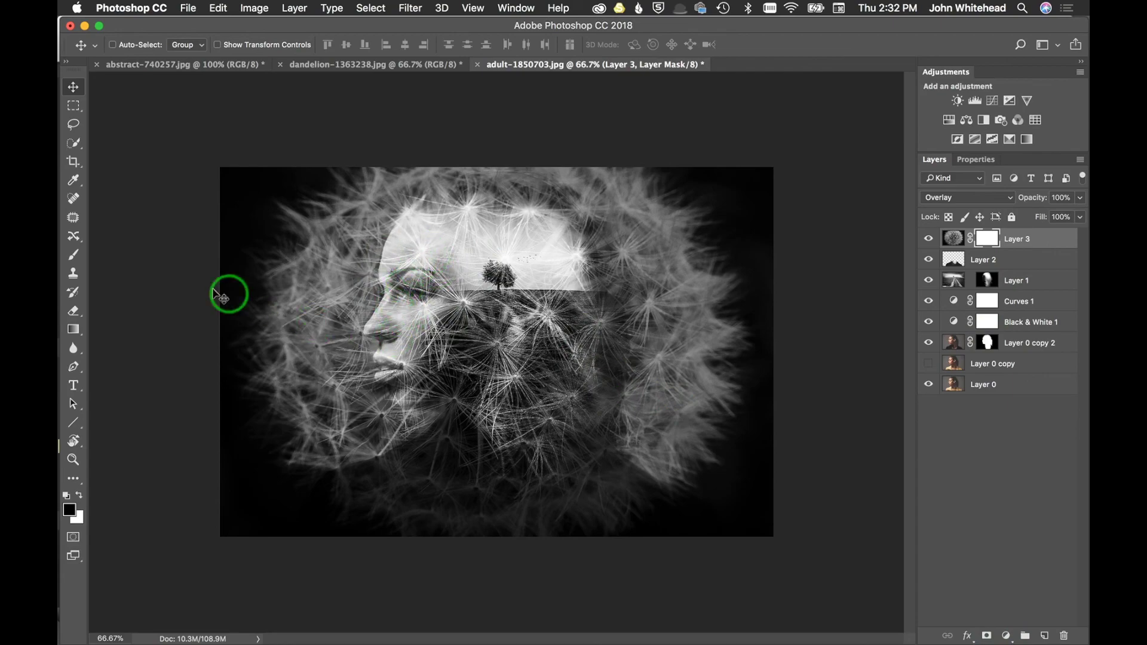
{"action": "left_click", "coordinate": [74, 255]}
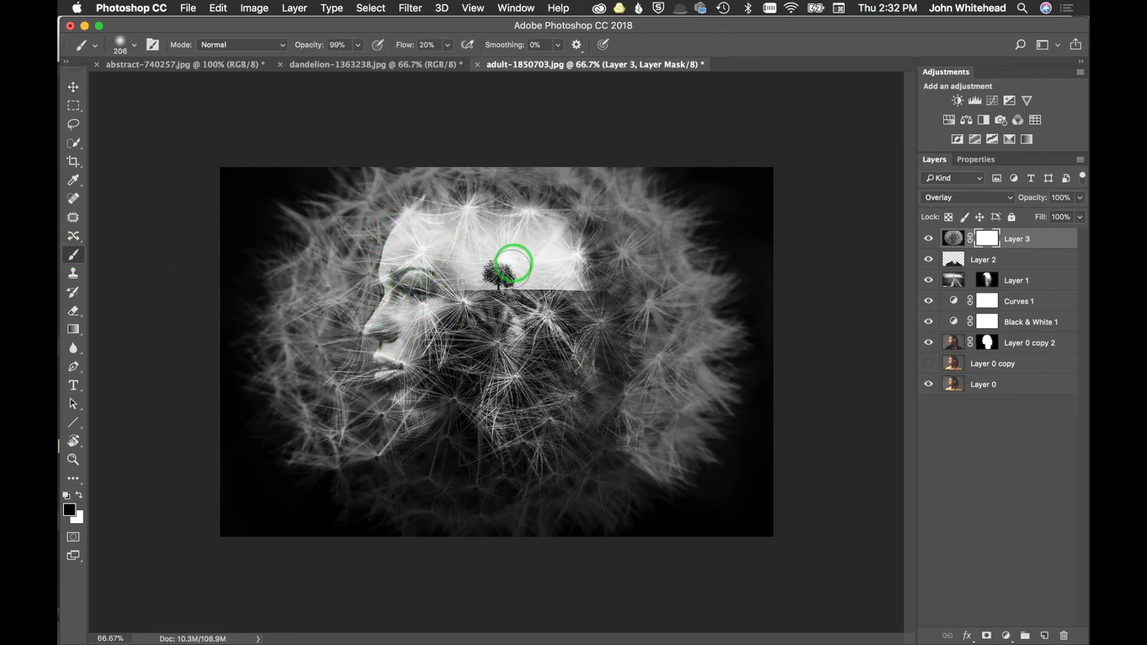
{"action": "left_click_drag", "start_coordinate": [410, 46], "coordinate": [397, 47]}
{"action": "left_click", "coordinate": [440, 334]}
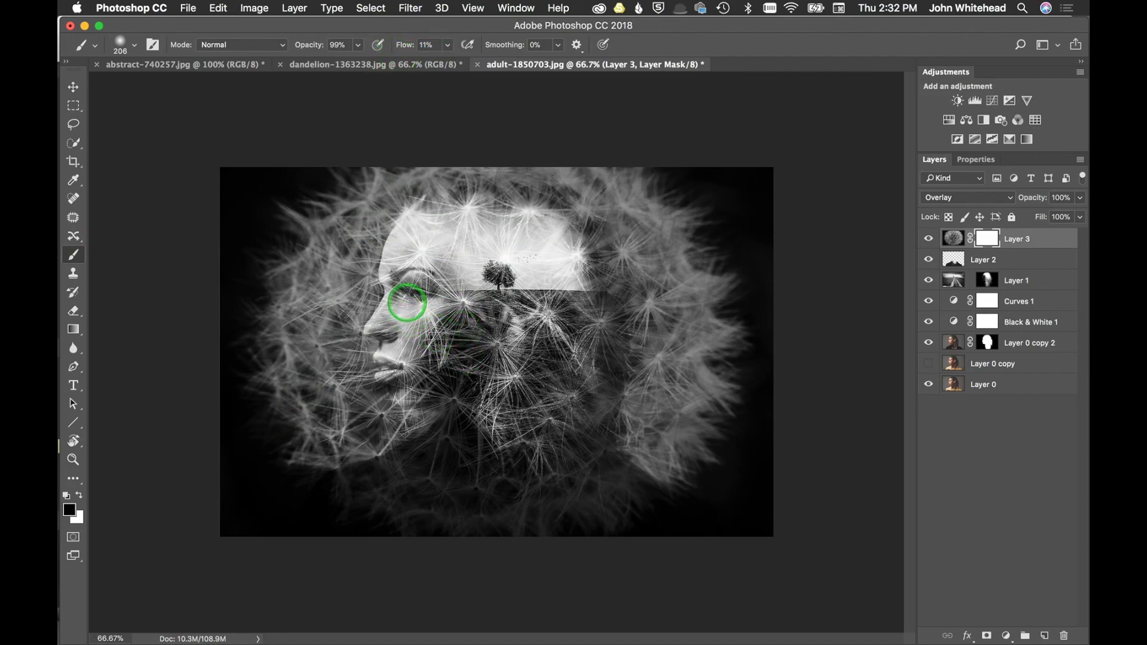
{"action": "left_click_drag", "start_coordinate": [417, 301], "coordinate": [432, 302]}
{"action": "mouse_move", "coordinate": [418, 243]}
{"action": "left_mouse_down"}
{"action": "mouse_move", "coordinate": [402, 248]}
{"action": "mouse_move", "coordinate": [408, 255]}
{"action": "left_mouse_up"}
{"action": "mouse_move", "coordinate": [394, 326]}
{"action": "left_mouse_down"}
{"action": "mouse_move", "coordinate": [384, 332]}
{"action": "mouse_move", "coordinate": [384, 320]}
{"action": "mouse_move", "coordinate": [417, 409]}
{"action": "mouse_move", "coordinate": [418, 312]}
{"action": "mouse_move", "coordinate": [445, 263]}
{"action": "mouse_move", "coordinate": [425, 217]}
{"action": "mouse_move", "coordinate": [431, 323]}
{"action": "mouse_move", "coordinate": [386, 312]}
{"action": "left_mouse_up"}
{"action": "left_click", "coordinate": [403, 278]}
Raise the brush flow to 26% and paint the dandelion off the eye, cheek and mouth on Layer 3's mask
{"action": "left_click", "coordinate": [406, 42]}
{"action": "left_click_drag", "start_coordinate": [408, 47], "coordinate": [418, 53]}
{"action": "mouse_move", "coordinate": [421, 289]}
{"action": "left_mouse_down"}
{"action": "mouse_move", "coordinate": [397, 313]}
{"action": "mouse_move", "coordinate": [415, 256]}
{"action": "mouse_move", "coordinate": [453, 309]}
{"action": "left_mouse_up"}
{"action": "mouse_move", "coordinate": [398, 274]}
{"action": "left_mouse_down"}
{"action": "mouse_move", "coordinate": [404, 308]}
{"action": "mouse_move", "coordinate": [382, 329]}
{"action": "mouse_move", "coordinate": [403, 410]}
{"action": "mouse_move", "coordinate": [406, 331]}
{"action": "mouse_move", "coordinate": [410, 372]}
{"action": "left_mouse_up"}
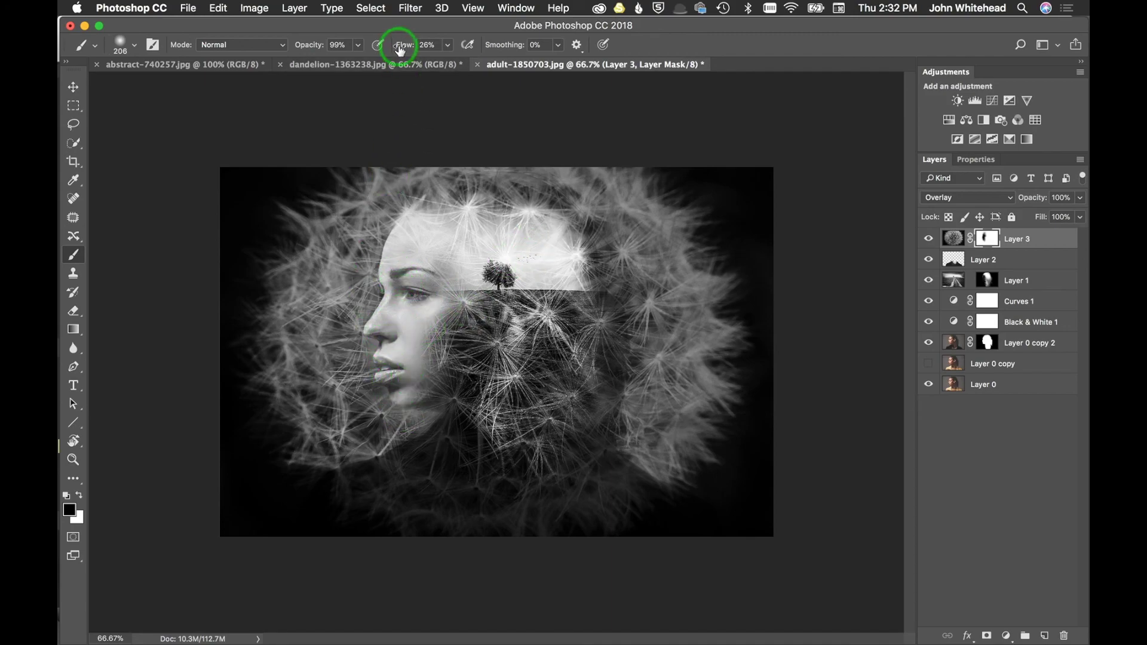
Lower the brush flow to 4% and softly fade the dandelion over the cheek, forehead, tree and path on Layer 3's mask
{"action": "left_click_drag", "start_coordinate": [391, 44], "coordinate": [385, 49]}
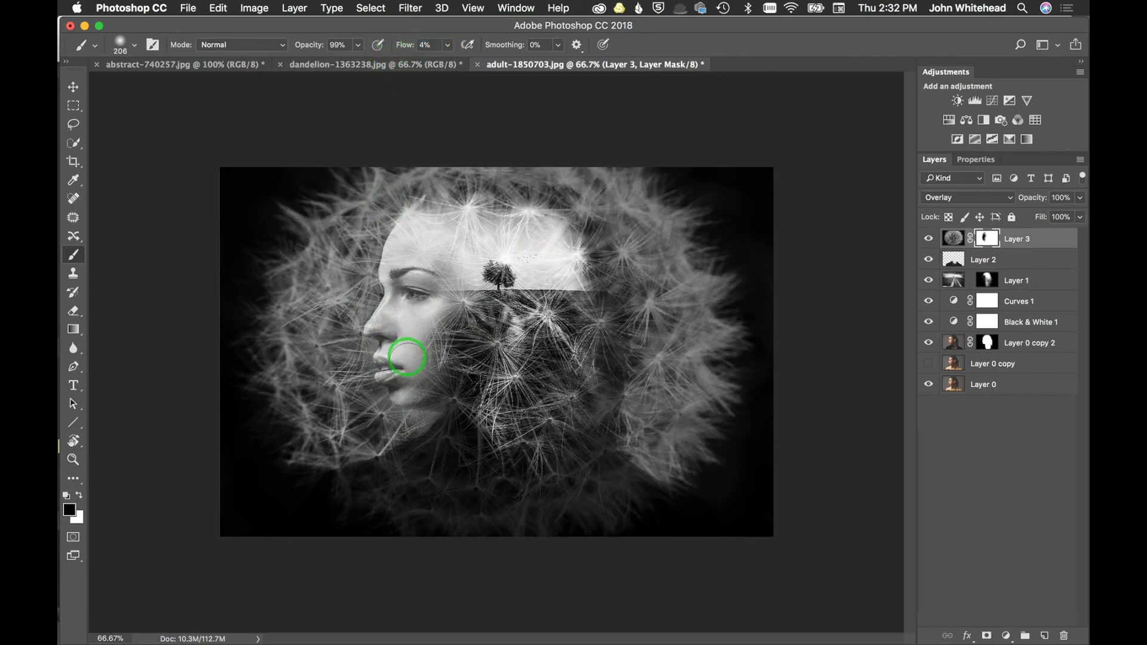
{"action": "left_click_drag", "start_coordinate": [409, 346], "coordinate": [438, 333]}
{"action": "mouse_move", "coordinate": [425, 241]}
{"action": "left_mouse_down"}
{"action": "mouse_move", "coordinate": [451, 297]}
{"action": "mouse_move", "coordinate": [445, 344]}
{"action": "mouse_move", "coordinate": [454, 311]}
{"action": "mouse_move", "coordinate": [435, 425]}
{"action": "mouse_move", "coordinate": [407, 429]}
{"action": "mouse_move", "coordinate": [430, 412]}
{"action": "left_mouse_up"}
{"action": "mouse_move", "coordinate": [507, 389]}
{"action": "left_mouse_down"}
{"action": "mouse_move", "coordinate": [486, 379]}
{"action": "mouse_move", "coordinate": [520, 312]}
{"action": "mouse_move", "coordinate": [560, 328]}
{"action": "mouse_move", "coordinate": [583, 456]}
{"action": "mouse_move", "coordinate": [547, 378]}
{"action": "mouse_move", "coordinate": [494, 328]}
{"action": "mouse_move", "coordinate": [566, 269]}
{"action": "mouse_move", "coordinate": [525, 289]}
{"action": "mouse_move", "coordinate": [494, 209]}
{"action": "mouse_move", "coordinate": [442, 211]}
{"action": "mouse_move", "coordinate": [549, 242]}
{"action": "mouse_move", "coordinate": [564, 322]}
{"action": "left_mouse_up"}
{"action": "left_click_drag", "start_coordinate": [537, 267], "coordinate": [558, 267]}
{"action": "left_click", "coordinate": [460, 260]}
{"action": "mouse_move", "coordinate": [460, 261]}
{"action": "left_mouse_down"}
{"action": "mouse_move", "coordinate": [463, 245]}
{"action": "mouse_move", "coordinate": [533, 366]}
{"action": "mouse_move", "coordinate": [479, 328]}
{"action": "mouse_move", "coordinate": [457, 374]}
{"action": "mouse_move", "coordinate": [543, 453]}
{"action": "mouse_move", "coordinate": [548, 317]}
{"action": "mouse_move", "coordinate": [635, 310]}
{"action": "left_mouse_up"}
{"action": "left_click_drag", "start_coordinate": [421, 347], "coordinate": [364, 340]}
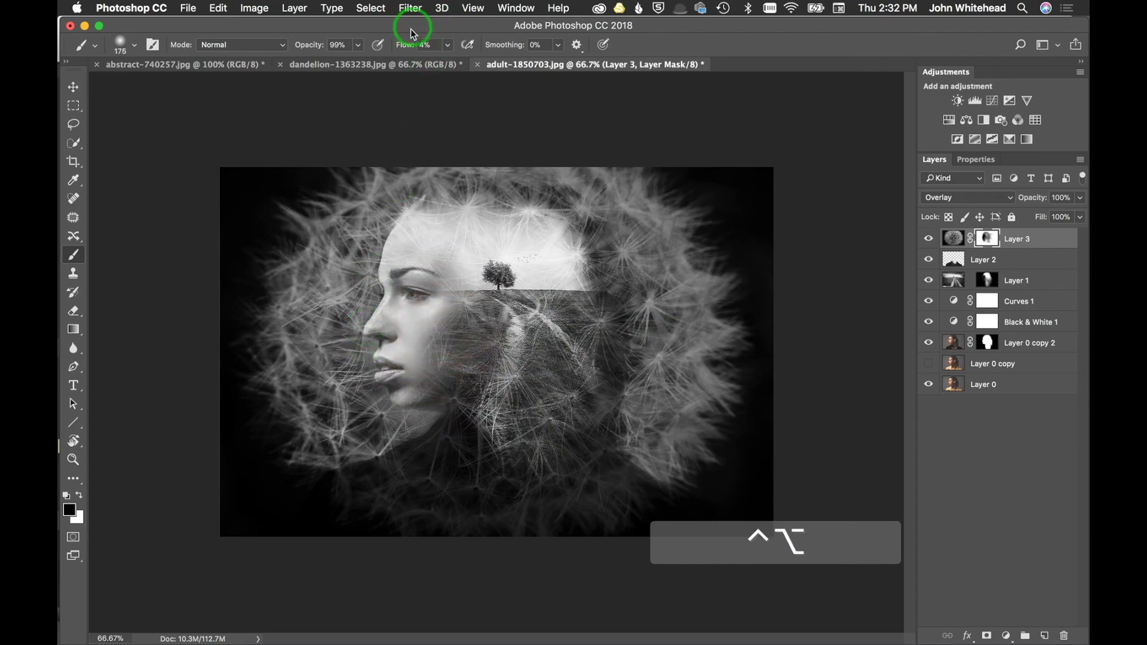
Clear the remaining dandelion strands from the facial profile and brow on Layer 3's mask with a 53 px brush at 25% flow
{"action": "left_click_drag", "start_coordinate": [400, 52], "coordinate": [417, 46]}
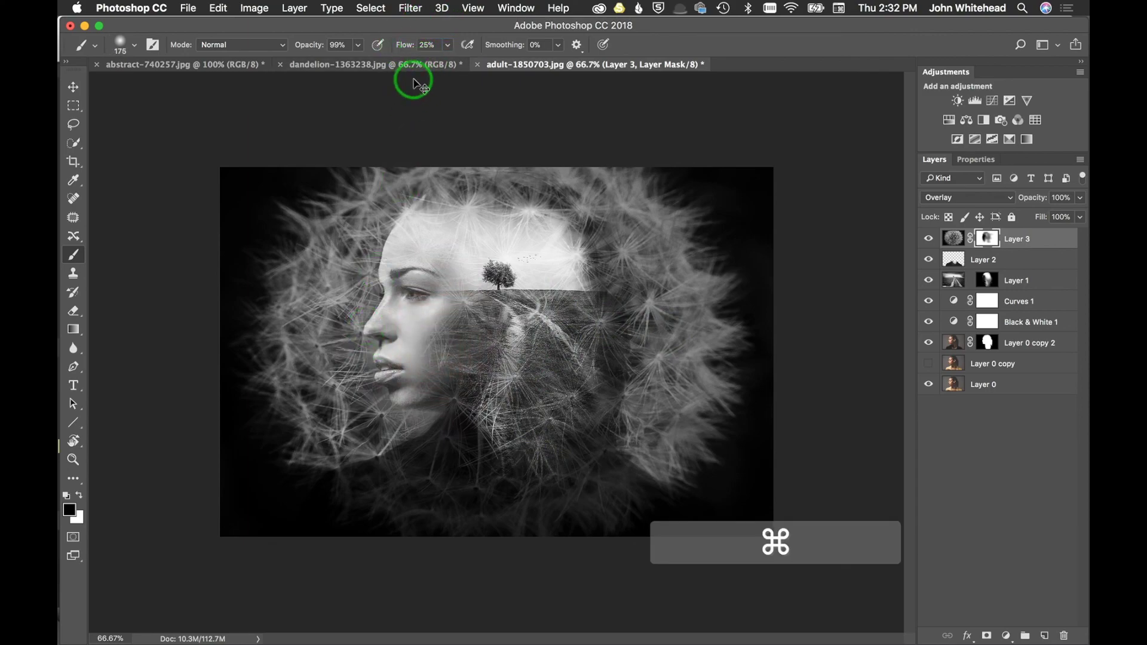
{"action": "key", "text": "super+equal"}
{"action": "key", "text": "super+equal"}
{"action": "key", "text": "super+equal"}
{"action": "left_click_drag", "start_coordinate": [256, 333], "coordinate": [369, 346]}
{"action": "left_click_drag", "start_coordinate": [299, 285], "coordinate": [209, 296]}
{"action": "mouse_move", "coordinate": [300, 191]}
{"action": "left_mouse_down"}
{"action": "mouse_move", "coordinate": [287, 186]}
{"action": "mouse_move", "coordinate": [229, 293]}
{"action": "mouse_move", "coordinate": [257, 295]}
{"action": "mouse_move", "coordinate": [275, 271]}
{"action": "mouse_move", "coordinate": [227, 282]}
{"action": "mouse_move", "coordinate": [243, 271]}
{"action": "mouse_move", "coordinate": [231, 292]}
{"action": "mouse_move", "coordinate": [265, 321]}
{"action": "left_mouse_up"}
{"action": "mouse_move", "coordinate": [274, 388]}
{"action": "left_mouse_down"}
{"action": "mouse_move", "coordinate": [263, 374]}
{"action": "mouse_move", "coordinate": [261, 444]}
{"action": "mouse_move", "coordinate": [287, 461]}
{"action": "mouse_move", "coordinate": [305, 436]}
{"action": "left_mouse_up"}
{"action": "left_click_drag", "start_coordinate": [323, 182], "coordinate": [386, 176]}
{"action": "mouse_move", "coordinate": [263, 133]}
{"action": "left_mouse_down"}
{"action": "mouse_move", "coordinate": [278, 132]}
{"action": "mouse_move", "coordinate": [276, 143]}
{"action": "mouse_move", "coordinate": [335, 110]}
{"action": "mouse_move", "coordinate": [363, 123]}
{"action": "left_mouse_up"}
{"action": "left_click_drag", "start_coordinate": [276, 109], "coordinate": [382, 128]}
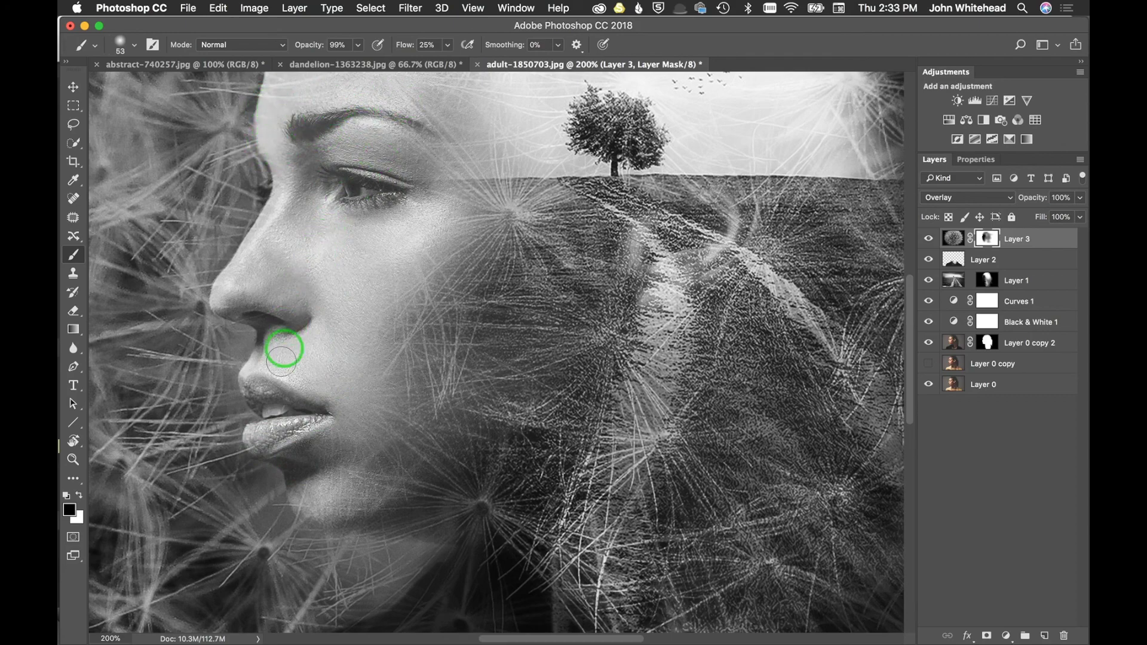
Paint the dandelion strands off the nose tip, lips and chin on Layer 3's mask
{"action": "mouse_move", "coordinate": [232, 298]}
{"action": "left_mouse_down"}
{"action": "mouse_move", "coordinate": [223, 293]}
{"action": "mouse_move", "coordinate": [251, 292]}
{"action": "left_mouse_up"}
{"action": "mouse_move", "coordinate": [274, 360]}
{"action": "left_mouse_down"}
{"action": "mouse_move", "coordinate": [263, 440]}
{"action": "mouse_move", "coordinate": [251, 445]}
{"action": "left_mouse_up"}
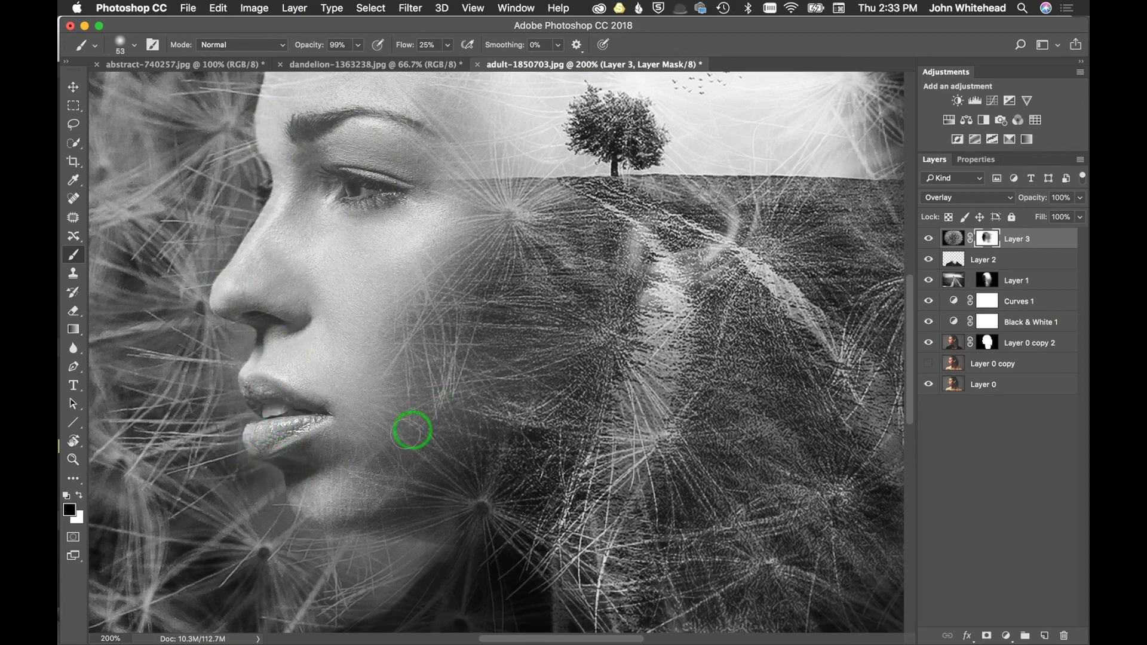
{"action": "mouse_move", "coordinate": [303, 477]}
{"action": "left_mouse_down"}
{"action": "mouse_move", "coordinate": [312, 517]}
{"action": "mouse_move", "coordinate": [307, 499]}
{"action": "mouse_move", "coordinate": [348, 533]}
{"action": "left_mouse_up"}
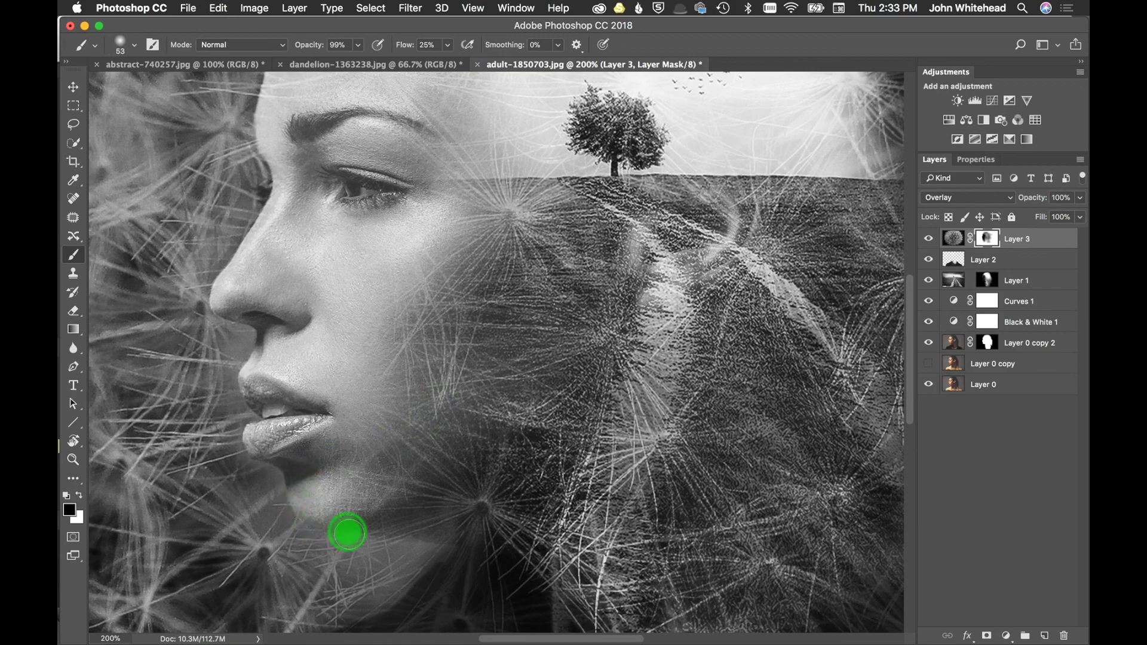
{"action": "key", "text": "super+minus"}
{"action": "key", "text": "super+minus"}
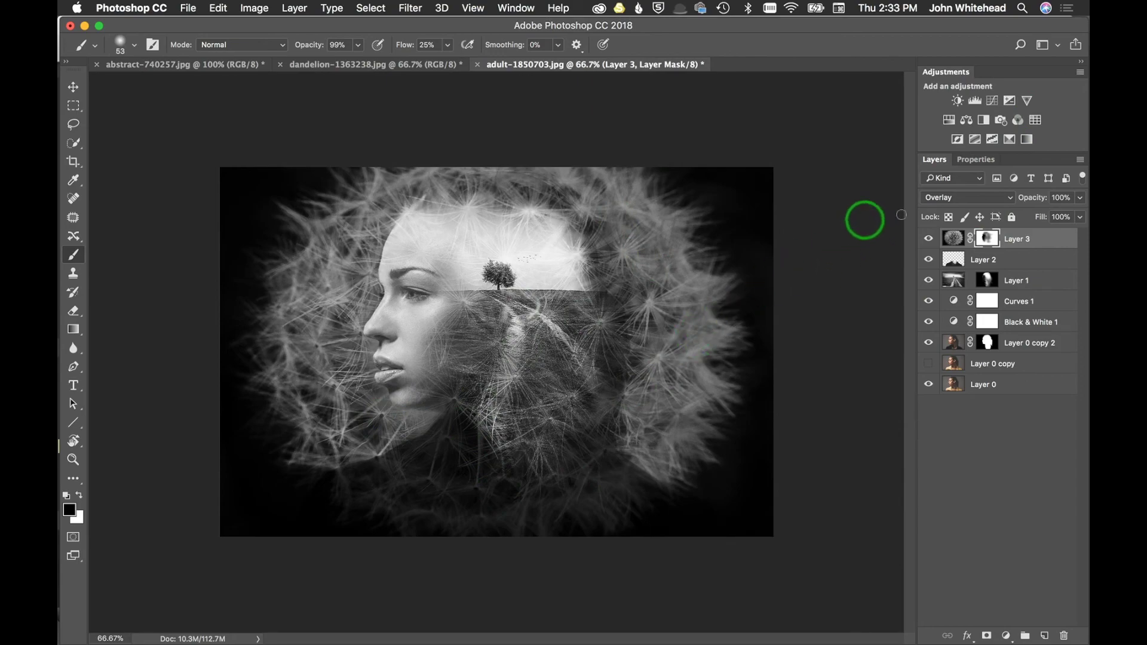
Fade the dandelion further over the face and path at 7% flow on Layer 3's mask, and compare with Layer 3 hidden
{"action": "left_click_drag", "start_coordinate": [397, 44], "coordinate": [398, 47]}
{"action": "left_click", "coordinate": [413, 272]}
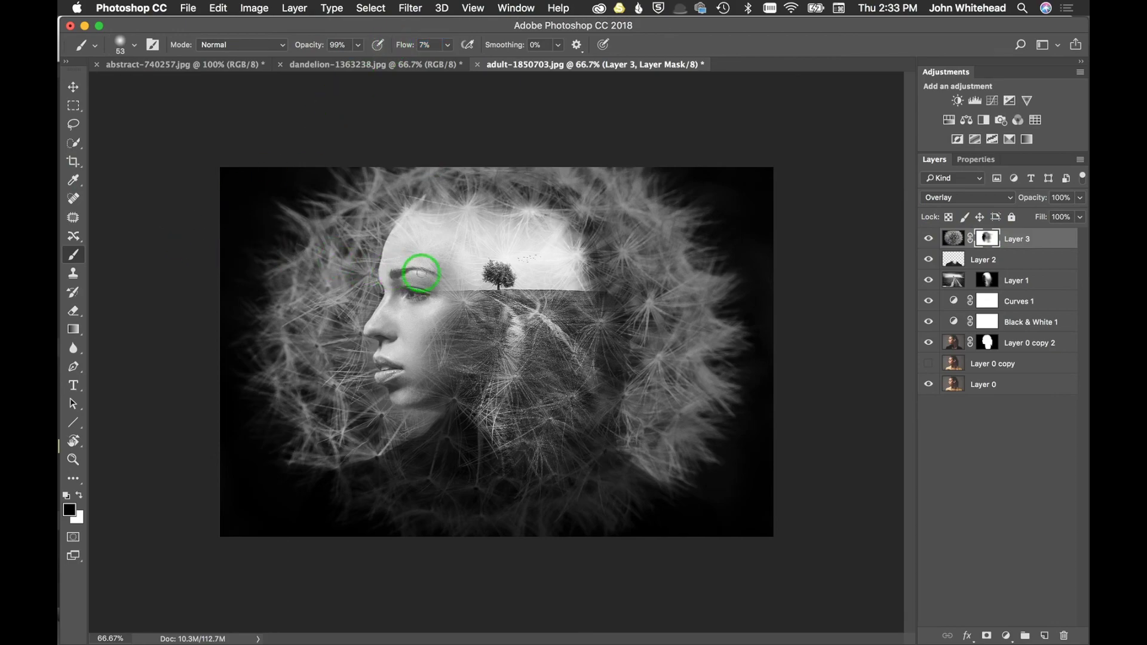
{"action": "mouse_move", "coordinate": [415, 284]}
{"action": "left_mouse_down"}
{"action": "mouse_move", "coordinate": [453, 284]}
{"action": "mouse_move", "coordinate": [389, 251]}
{"action": "mouse_move", "coordinate": [438, 263]}
{"action": "mouse_move", "coordinate": [443, 376]}
{"action": "mouse_move", "coordinate": [442, 320]}
{"action": "mouse_move", "coordinate": [464, 293]}
{"action": "mouse_move", "coordinate": [474, 310]}
{"action": "mouse_move", "coordinate": [464, 293]}
{"action": "mouse_move", "coordinate": [508, 358]}
{"action": "mouse_move", "coordinate": [564, 397]}
{"action": "mouse_move", "coordinate": [535, 418]}
{"action": "mouse_move", "coordinate": [445, 358]}
{"action": "mouse_move", "coordinate": [434, 387]}
{"action": "mouse_move", "coordinate": [468, 400]}
{"action": "mouse_move", "coordinate": [415, 400]}
{"action": "mouse_move", "coordinate": [461, 389]}
{"action": "left_mouse_up"}
{"action": "left_click", "coordinate": [404, 256]}
{"action": "mouse_move", "coordinate": [489, 292]}
{"action": "left_mouse_down"}
{"action": "mouse_move", "coordinate": [478, 261]}
{"action": "mouse_move", "coordinate": [558, 249]}
{"action": "mouse_move", "coordinate": [556, 266]}
{"action": "mouse_move", "coordinate": [540, 233]}
{"action": "mouse_move", "coordinate": [494, 243]}
{"action": "mouse_move", "coordinate": [494, 210]}
{"action": "mouse_move", "coordinate": [602, 256]}
{"action": "mouse_move", "coordinate": [584, 330]}
{"action": "mouse_move", "coordinate": [594, 335]}
{"action": "mouse_move", "coordinate": [612, 310]}
{"action": "mouse_move", "coordinate": [522, 404]}
{"action": "mouse_move", "coordinate": [497, 359]}
{"action": "mouse_move", "coordinate": [519, 363]}
{"action": "mouse_move", "coordinate": [471, 423]}
{"action": "mouse_move", "coordinate": [508, 374]}
{"action": "left_mouse_up"}
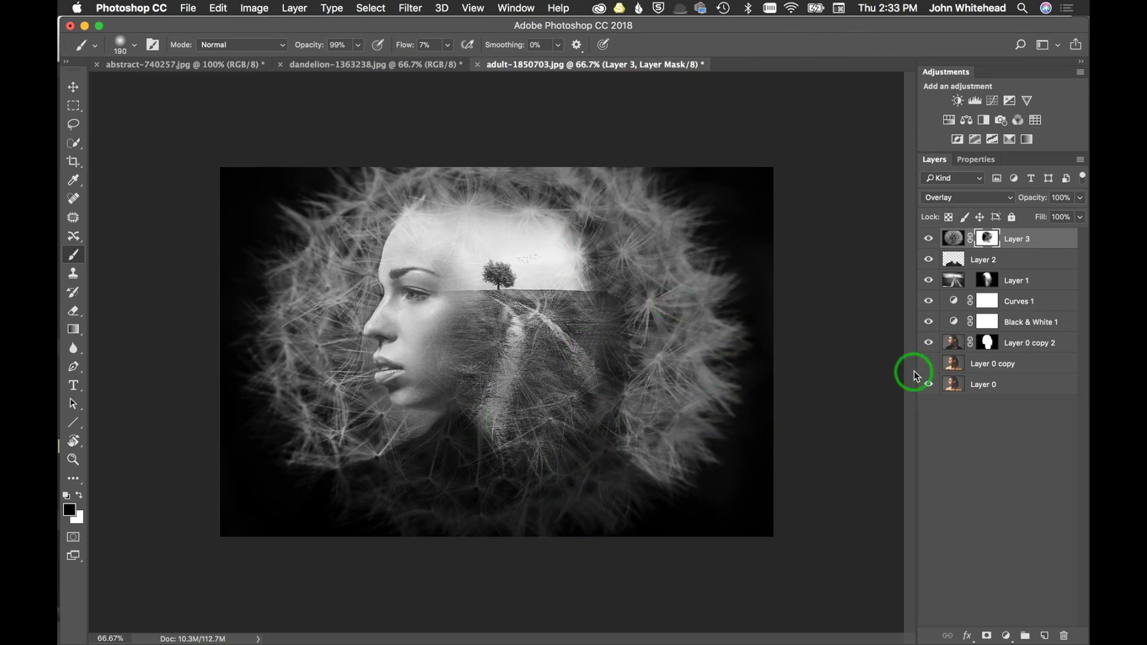
{"action": "left_click", "coordinate": [927, 238]}
{"action": "left_click", "coordinate": [927, 238]}
Paint white on Layer 1's mask with a 317 px brush at 7% flow to extend the landscape around the lower neck
{"action": "left_click", "coordinate": [988, 281]}
{"action": "left_click", "coordinate": [988, 279]}
{"action": "left_click", "coordinate": [61, 411]}
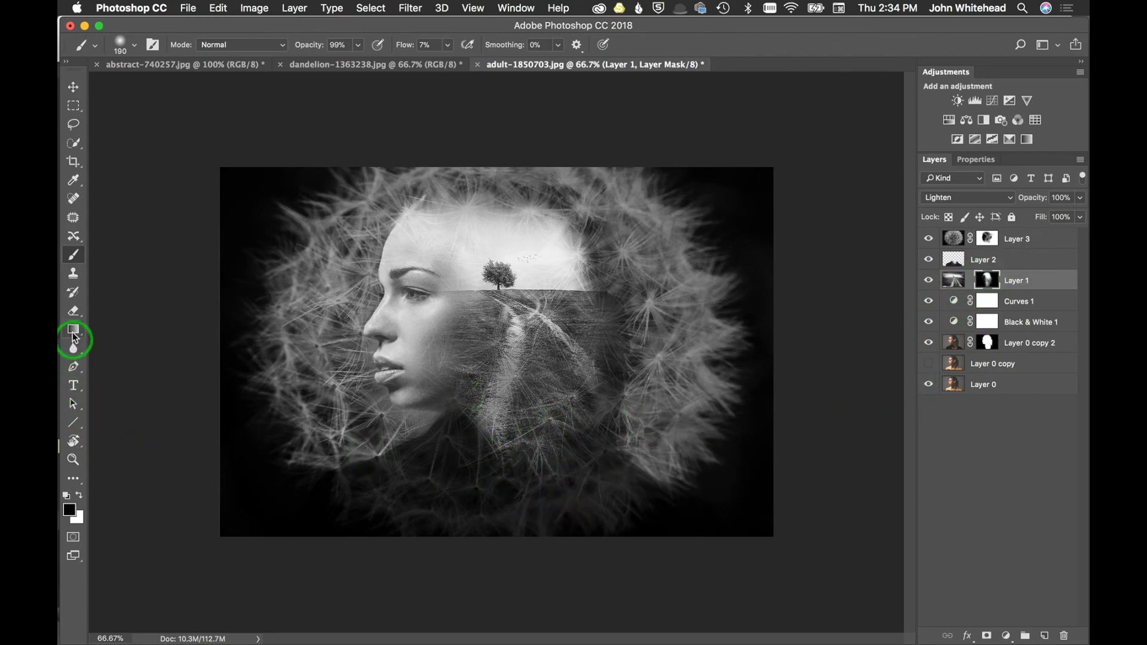
{"action": "left_click", "coordinate": [79, 496]}
{"action": "mouse_move", "coordinate": [519, 418]}
{"action": "left_mouse_down"}
{"action": "mouse_move", "coordinate": [545, 419]}
{"action": "mouse_move", "coordinate": [485, 426]}
{"action": "mouse_move", "coordinate": [499, 466]}
{"action": "mouse_move", "coordinate": [528, 486]}
{"action": "mouse_move", "coordinate": [556, 454]}
{"action": "mouse_move", "coordinate": [558, 476]}
{"action": "mouse_move", "coordinate": [520, 502]}
{"action": "mouse_move", "coordinate": [510, 478]}
{"action": "mouse_move", "coordinate": [470, 464]}
{"action": "mouse_move", "coordinate": [473, 450]}
{"action": "mouse_move", "coordinate": [468, 471]}
{"action": "mouse_move", "coordinate": [527, 483]}
{"action": "mouse_move", "coordinate": [574, 455]}
{"action": "mouse_move", "coordinate": [553, 472]}
{"action": "mouse_move", "coordinate": [568, 457]}
{"action": "mouse_move", "coordinate": [525, 453]}
{"action": "mouse_move", "coordinate": [476, 486]}
{"action": "mouse_move", "coordinate": [576, 417]}
{"action": "mouse_move", "coordinate": [663, 486]}
{"action": "left_mouse_up"}
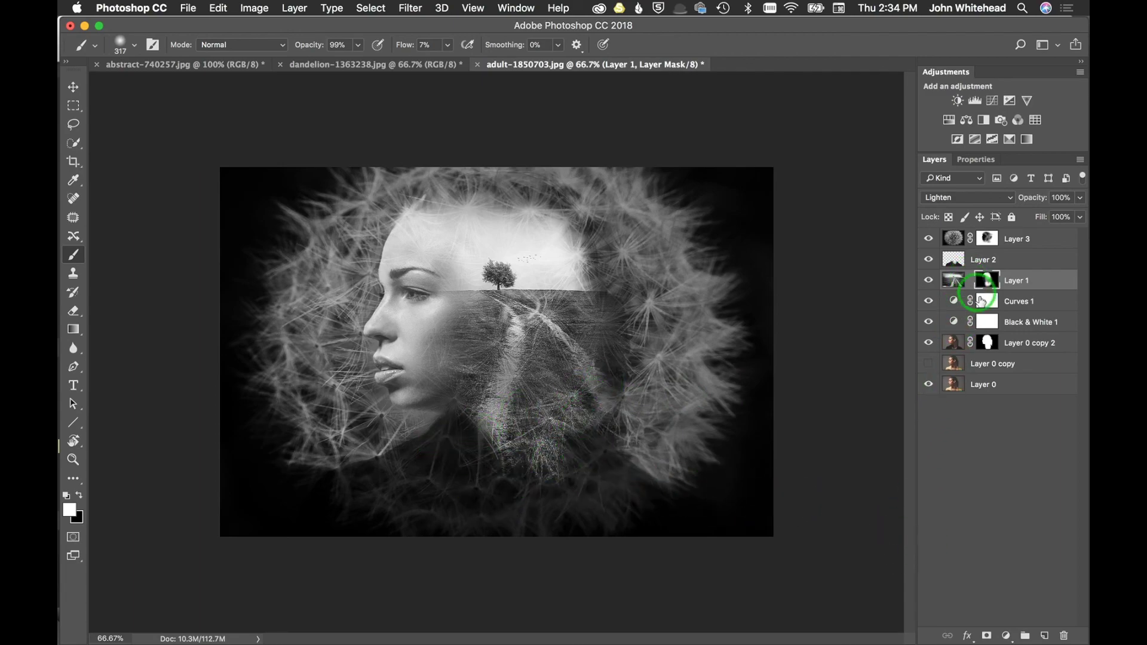
Erase Layer 2 over the neck and lower path with a 379 px eraser at 4% flow to blend the dark jacket area
{"action": "left_click", "coordinate": [956, 263]}
{"action": "key", "text": "x"}
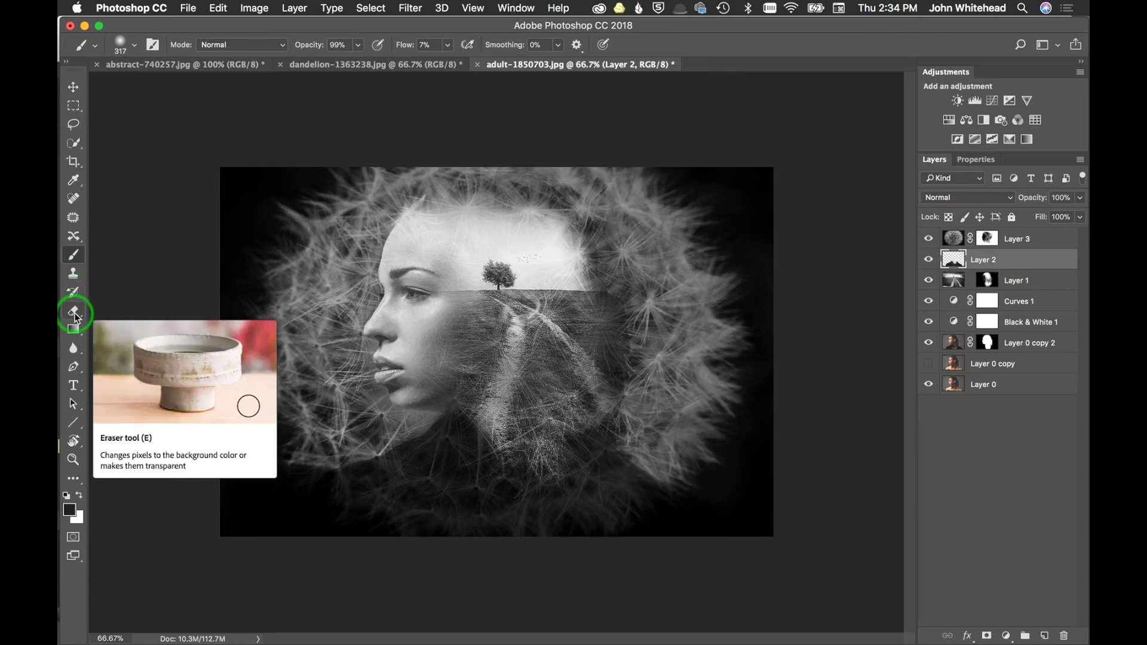
{"action": "left_click", "coordinate": [73, 312]}
{"action": "key", "text": "ctrl+alt"}
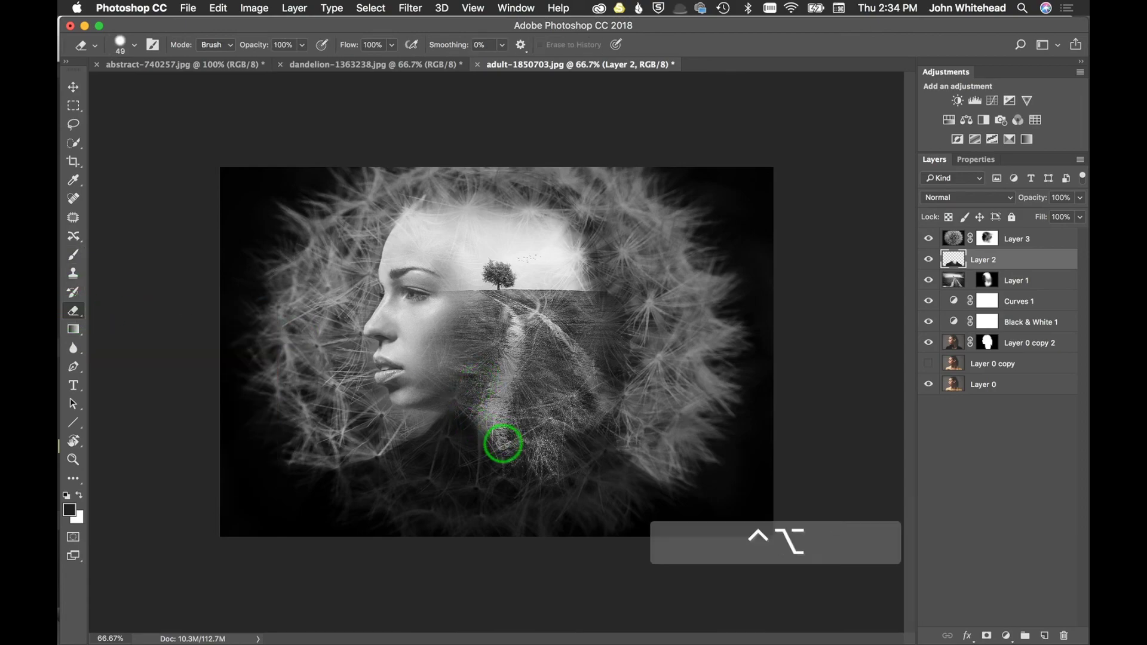
{"action": "mouse_move", "coordinate": [503, 444]}
{"action": "left_mouse_down"}
{"action": "mouse_move", "coordinate": [584, 435]}
{"action": "mouse_move", "coordinate": [538, 175]}
{"action": "mouse_move", "coordinate": [502, 128]}
{"action": "left_mouse_up"}
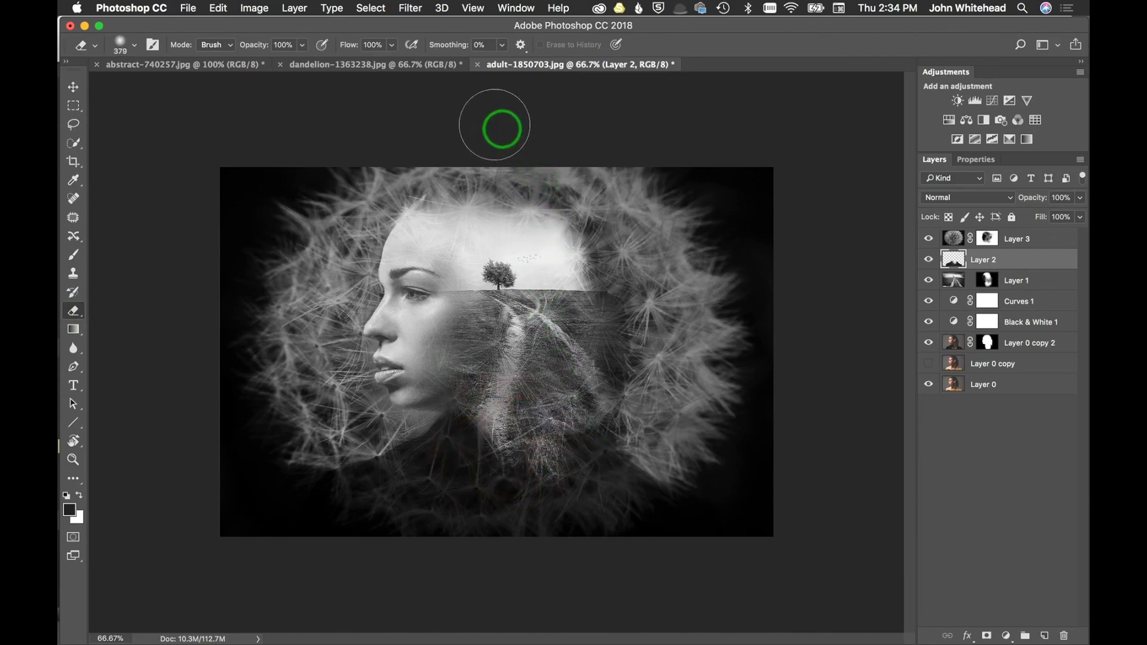
{"action": "left_click_drag", "start_coordinate": [349, 45], "coordinate": [287, 47]}
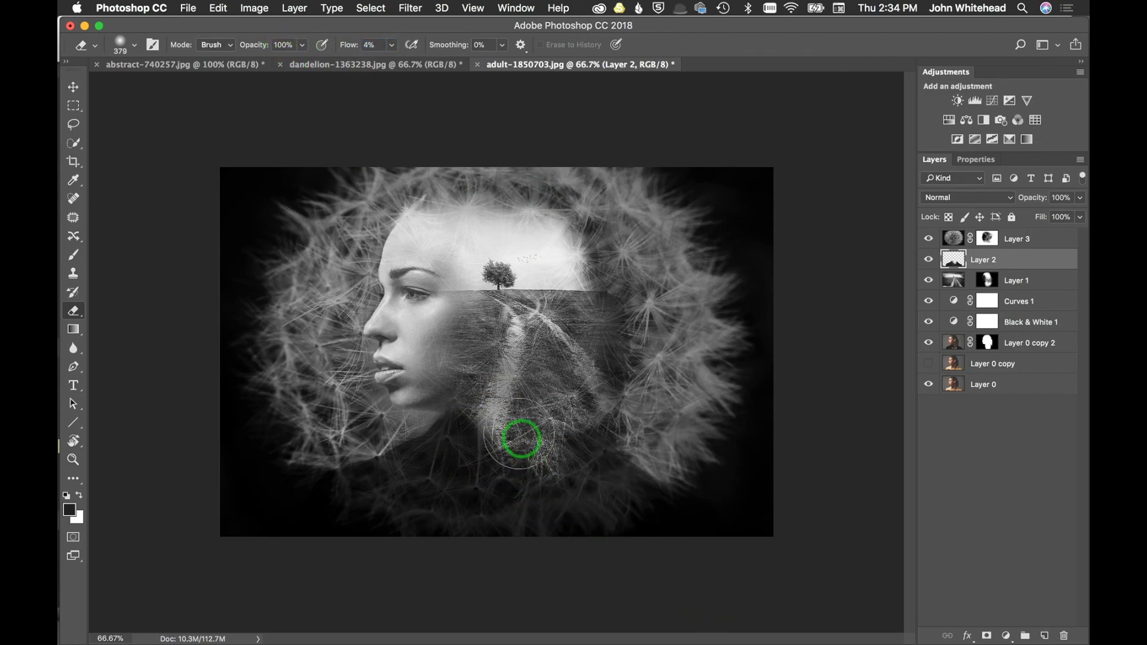
{"action": "mouse_move", "coordinate": [496, 440]}
{"action": "left_mouse_down"}
{"action": "mouse_move", "coordinate": [515, 453]}
{"action": "mouse_move", "coordinate": [565, 451]}
{"action": "mouse_move", "coordinate": [486, 496]}
{"action": "mouse_move", "coordinate": [494, 458]}
{"action": "mouse_move", "coordinate": [481, 446]}
{"action": "mouse_move", "coordinate": [484, 461]}
{"action": "mouse_move", "coordinate": [707, 491]}
{"action": "mouse_move", "coordinate": [463, 439]}
{"action": "mouse_move", "coordinate": [496, 474]}
{"action": "mouse_move", "coordinate": [635, 435]}
{"action": "mouse_move", "coordinate": [455, 440]}
{"action": "mouse_move", "coordinate": [934, 378]}
{"action": "mouse_move", "coordinate": [948, 258]}
{"action": "left_mouse_up"}
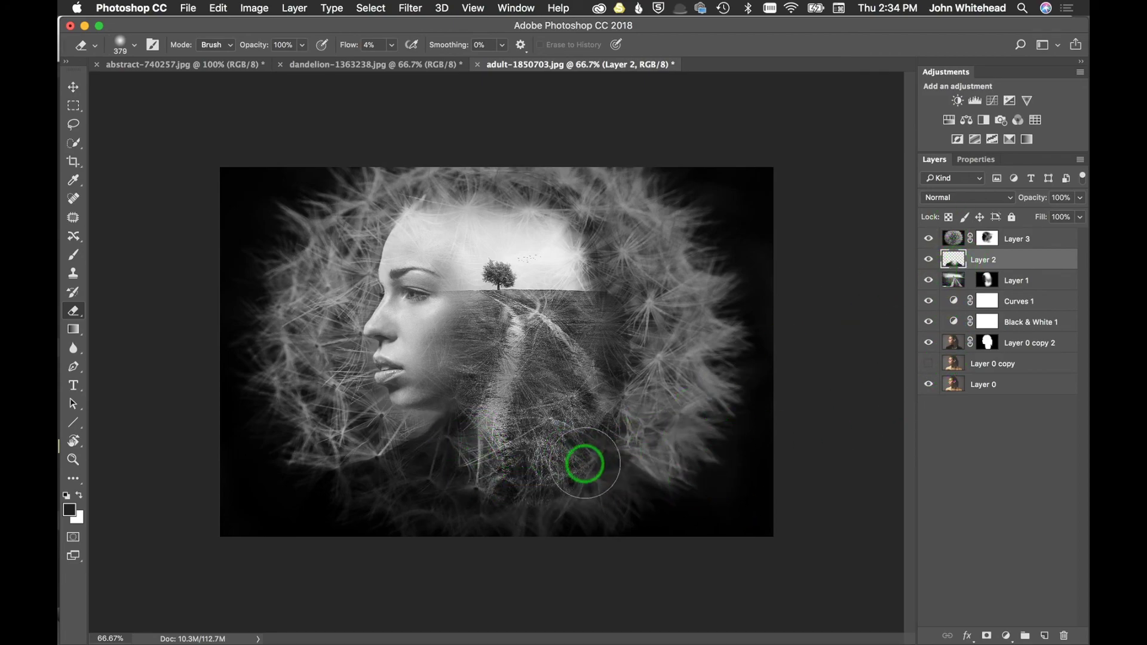
{"action": "mouse_move", "coordinate": [499, 456]}
{"action": "left_mouse_down"}
{"action": "mouse_move", "coordinate": [534, 474]}
{"action": "mouse_move", "coordinate": [552, 498]}
{"action": "left_mouse_up"}
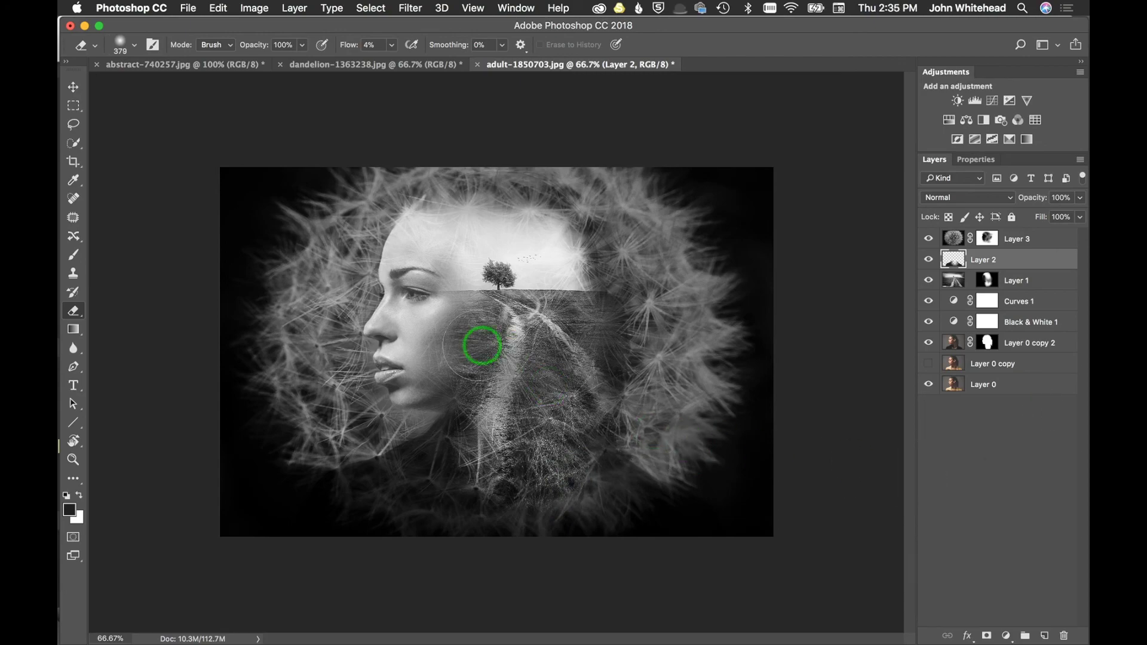
Erase the dandelion texture from the cheek on Layer 3's mask with black as the background colour, undoing the first stroke
{"action": "left_click", "coordinate": [987, 238]}
{"action": "key", "text": "x"}
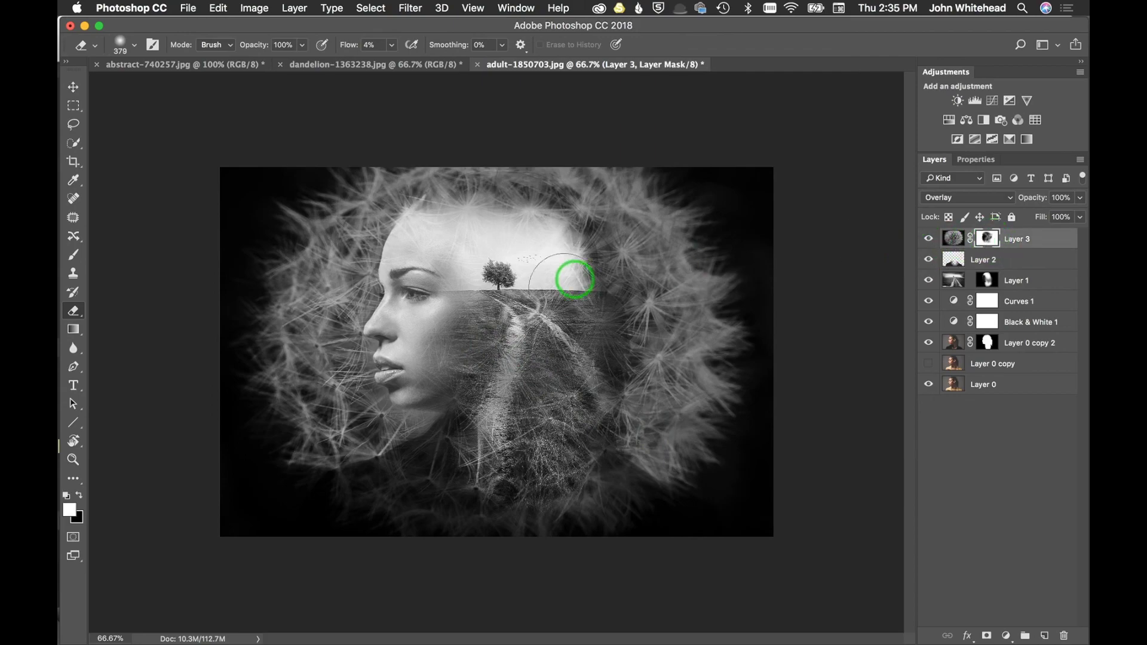
{"action": "left_click", "coordinate": [439, 347]}
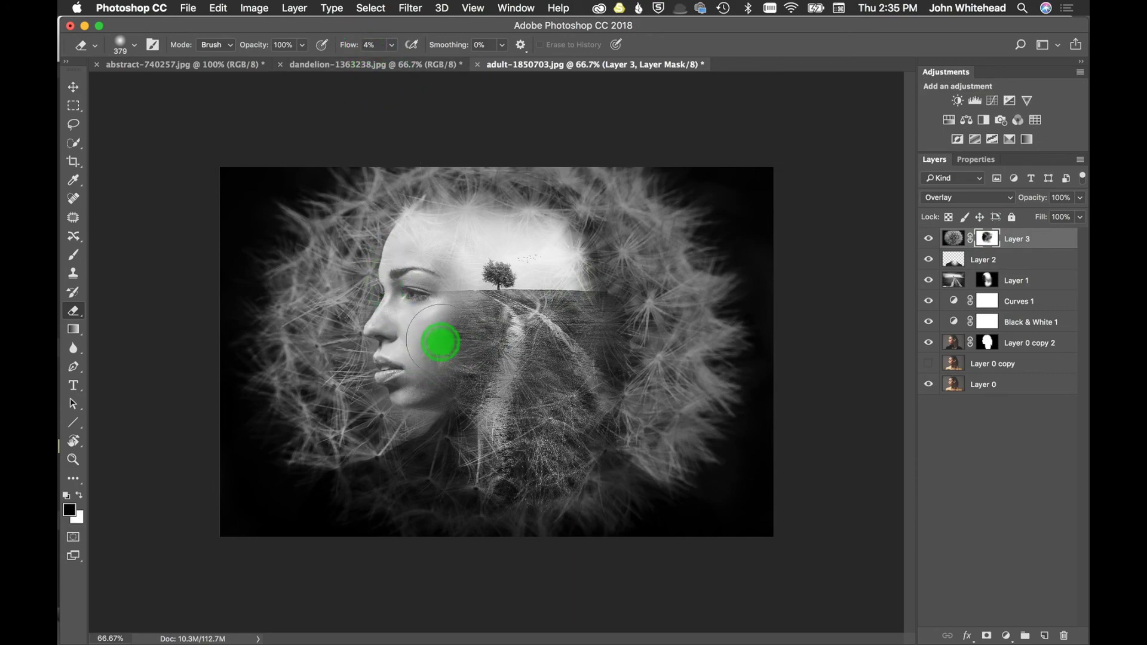
{"action": "mouse_move", "coordinate": [432, 343]}
{"action": "left_mouse_down"}
{"action": "mouse_move", "coordinate": [435, 325]}
{"action": "mouse_move", "coordinate": [445, 355]}
{"action": "left_mouse_up"}
{"action": "key", "text": "super+z"}
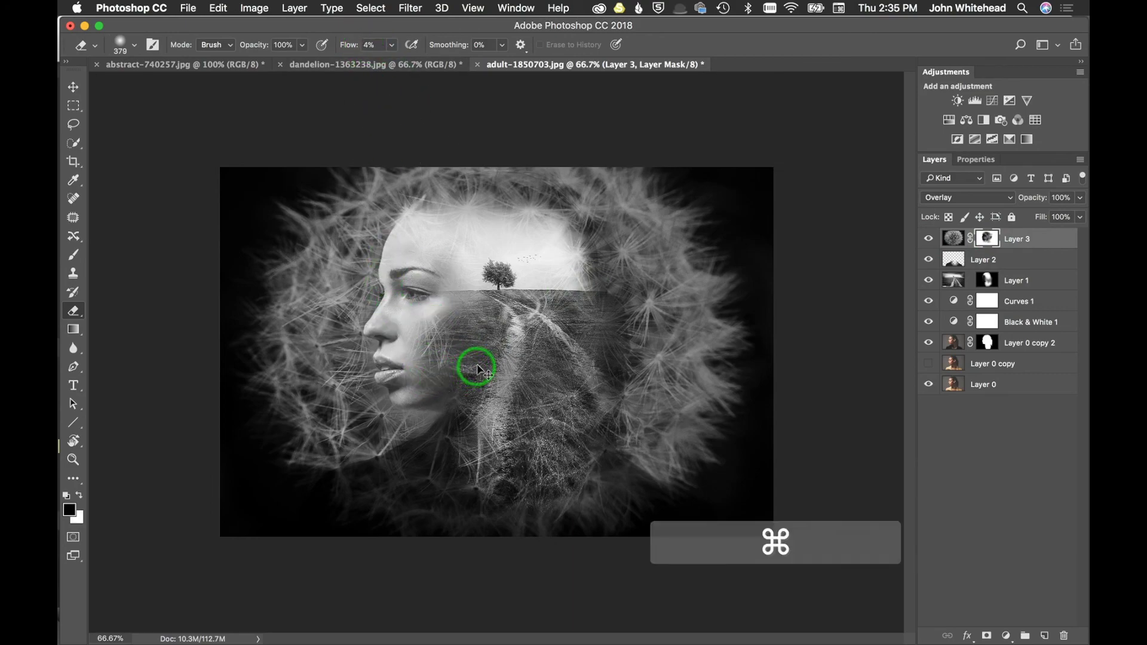
{"action": "left_click", "coordinate": [80, 496]}
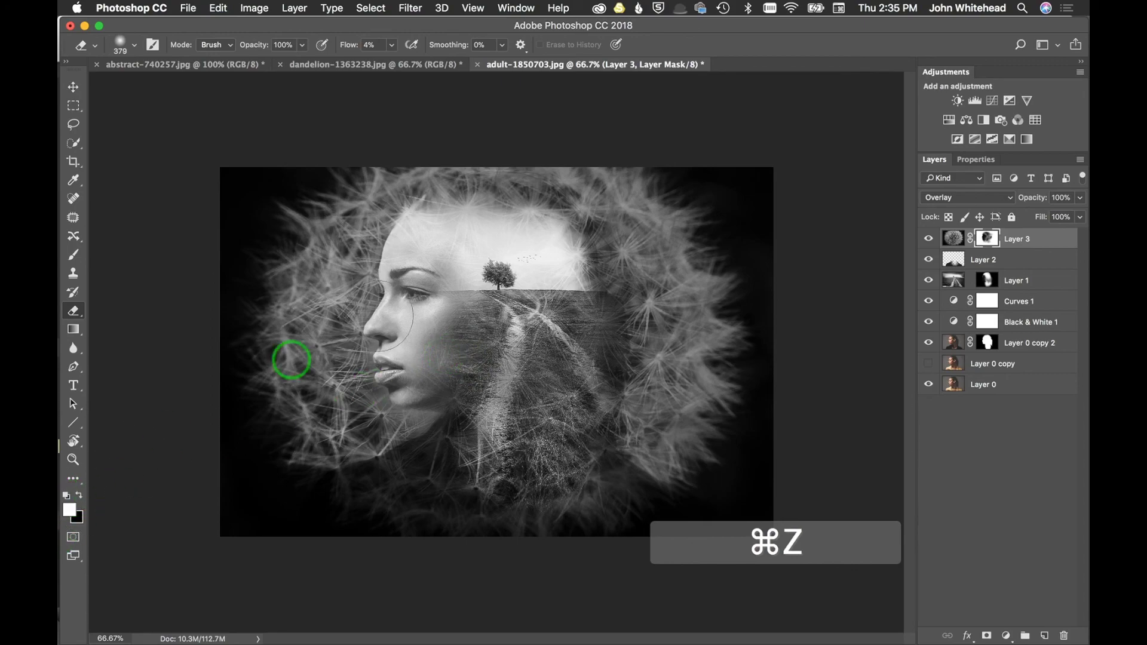
{"action": "left_click_drag", "start_coordinate": [436, 330], "coordinate": [434, 375]}
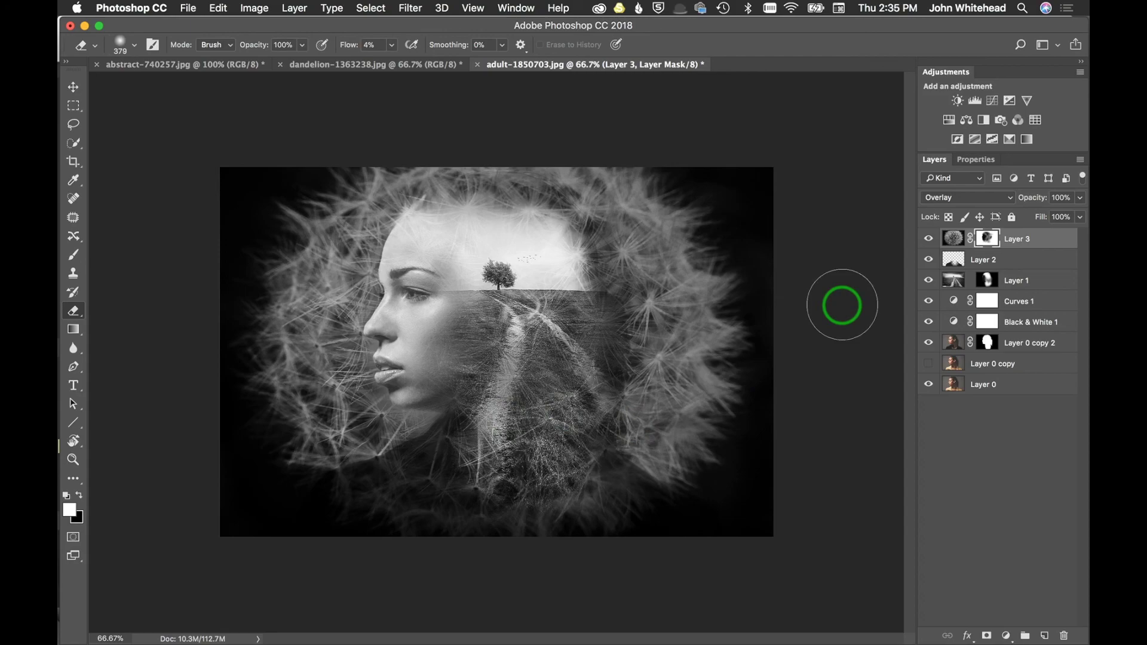
Lower Layer 3's opacity to 84% and lightly erase its dandelion strands in front of the face with a 436 px eraser
{"action": "left_click", "coordinate": [953, 239]}
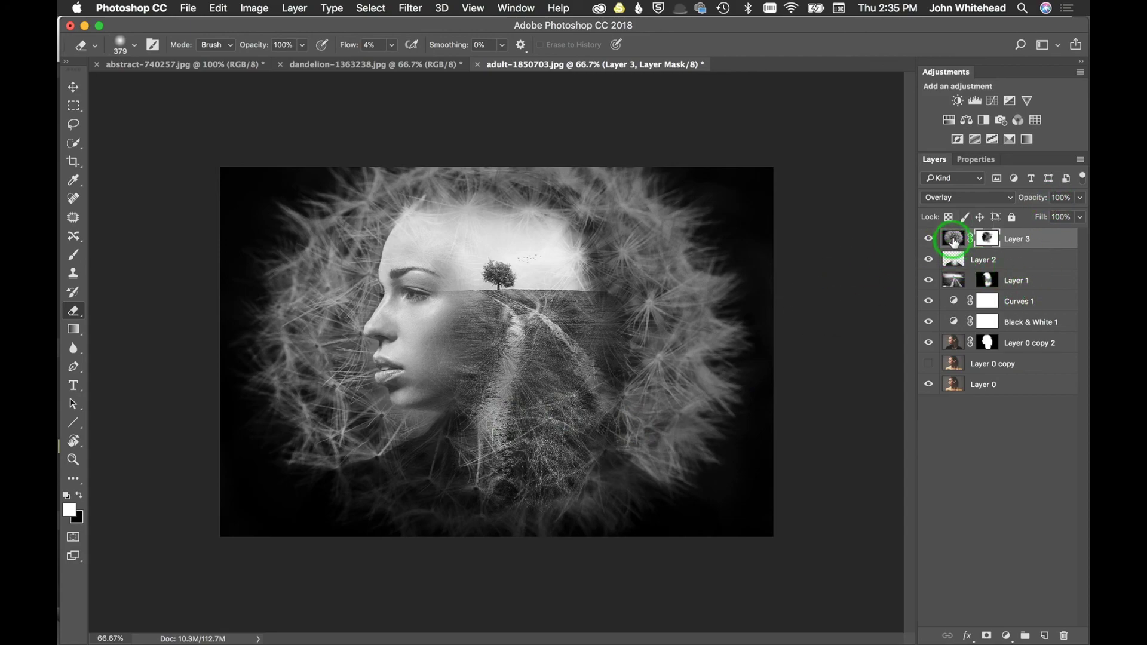
{"action": "left_click_drag", "start_coordinate": [1034, 197], "coordinate": [1080, 202]}
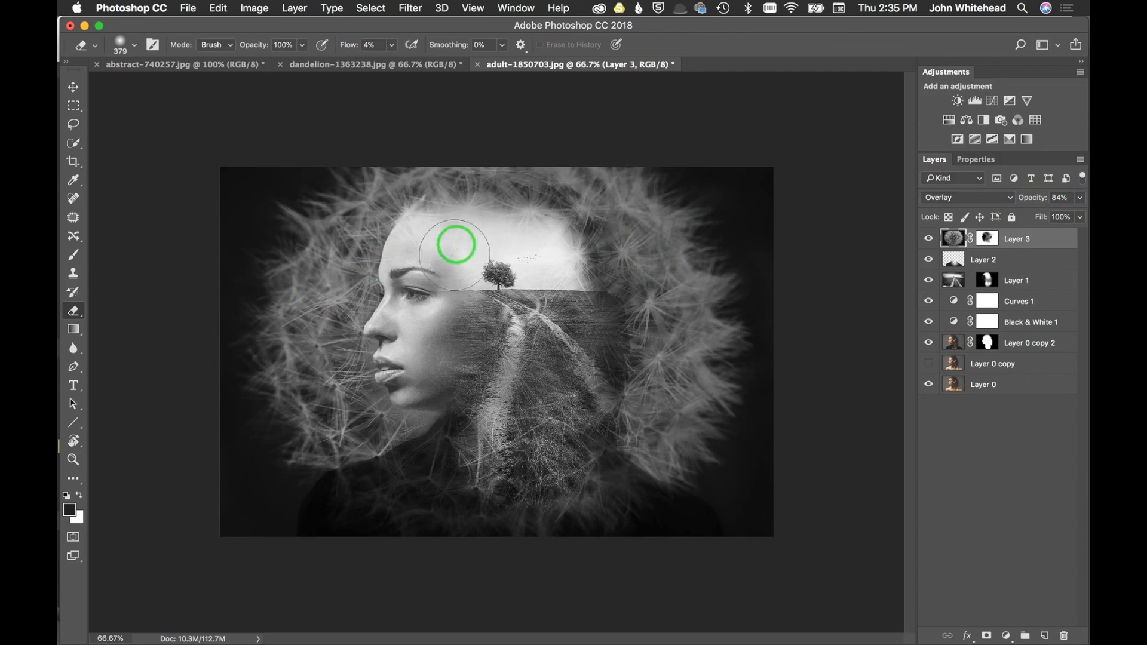
{"action": "left_click_drag", "start_coordinate": [340, 247], "coordinate": [347, 251]}
{"action": "left_click_drag", "start_coordinate": [300, 340], "coordinate": [348, 423]}
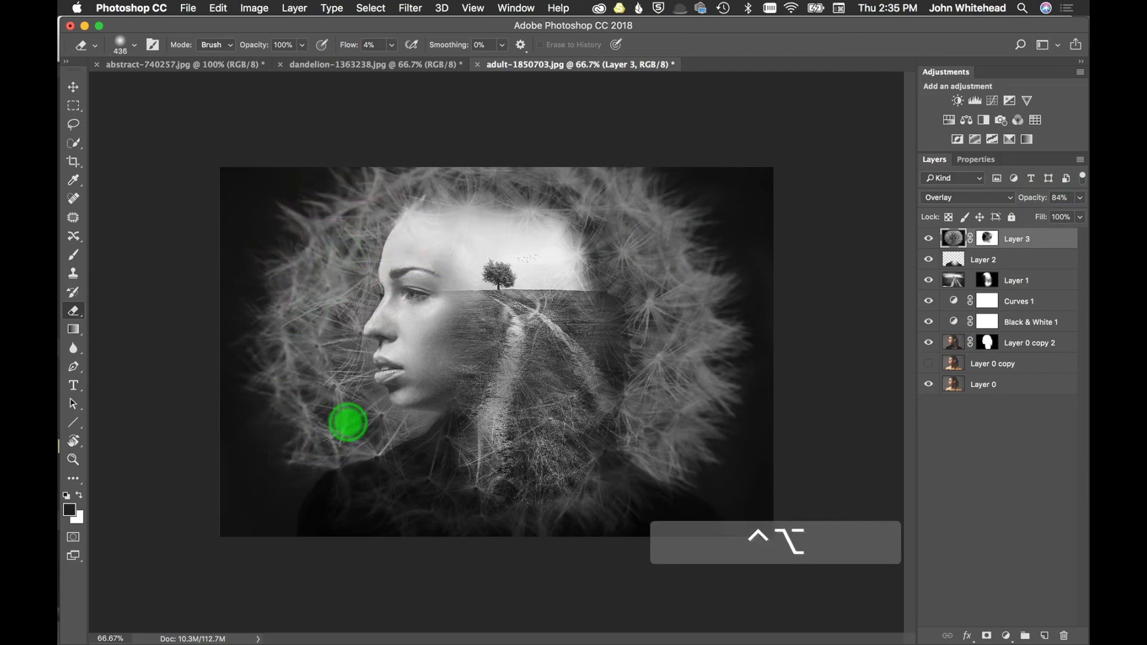
Fade the dandelion around the face, over the hair and across the path on Layer 3's mask with the 436 px eraser at 4% flow
{"action": "left_click", "coordinate": [987, 238]}
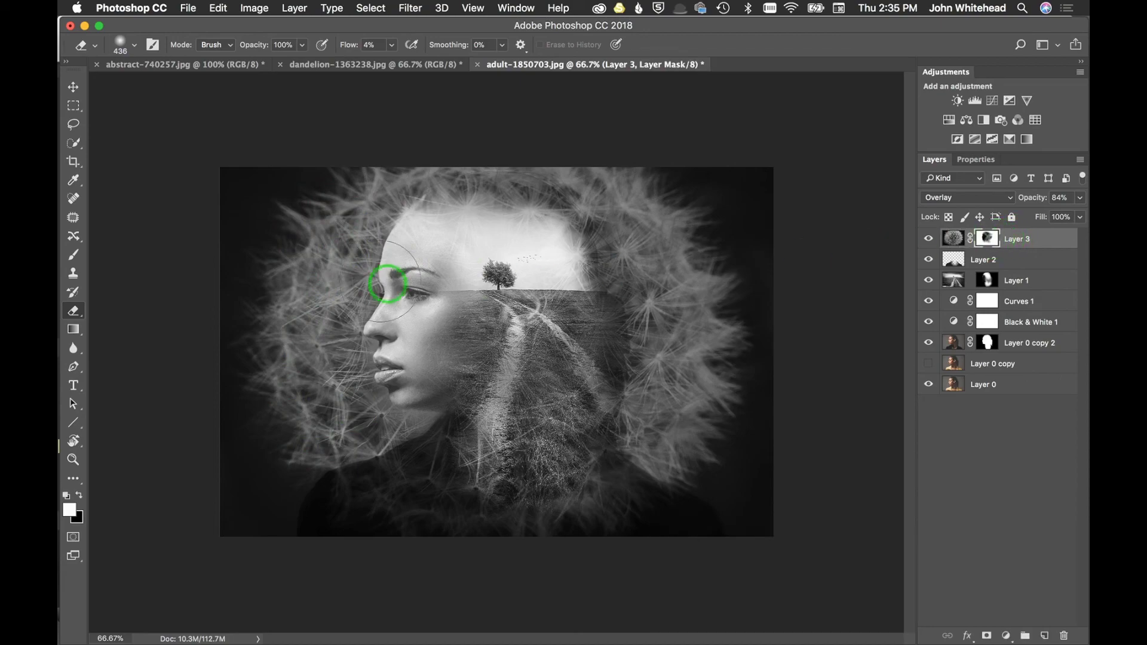
{"action": "mouse_move", "coordinate": [337, 247]}
{"action": "left_mouse_down"}
{"action": "mouse_move", "coordinate": [371, 440]}
{"action": "mouse_move", "coordinate": [333, 238]}
{"action": "left_mouse_up"}
{"action": "mouse_move", "coordinate": [435, 179]}
{"action": "left_mouse_down"}
{"action": "mouse_move", "coordinate": [670, 216]}
{"action": "mouse_move", "coordinate": [658, 478]}
{"action": "mouse_move", "coordinate": [655, 258]}
{"action": "mouse_move", "coordinate": [586, 189]}
{"action": "left_mouse_up"}
{"action": "mouse_move", "coordinate": [311, 311]}
{"action": "left_mouse_down"}
{"action": "mouse_move", "coordinate": [322, 371]}
{"action": "mouse_move", "coordinate": [371, 353]}
{"action": "mouse_move", "coordinate": [335, 370]}
{"action": "mouse_move", "coordinate": [343, 399]}
{"action": "mouse_move", "coordinate": [365, 218]}
{"action": "mouse_move", "coordinate": [387, 198]}
{"action": "mouse_move", "coordinate": [283, 369]}
{"action": "mouse_move", "coordinate": [300, 348]}
{"action": "mouse_move", "coordinate": [318, 412]}
{"action": "mouse_move", "coordinate": [284, 441]}
{"action": "mouse_move", "coordinate": [460, 423]}
{"action": "mouse_move", "coordinate": [428, 435]}
{"action": "mouse_move", "coordinate": [351, 366]}
{"action": "mouse_move", "coordinate": [350, 269]}
{"action": "mouse_move", "coordinate": [402, 131]}
{"action": "left_mouse_up"}
{"action": "mouse_move", "coordinate": [610, 156]}
{"action": "left_mouse_down"}
{"action": "mouse_move", "coordinate": [637, 249]}
{"action": "mouse_move", "coordinate": [709, 293]}
{"action": "mouse_move", "coordinate": [607, 261]}
{"action": "mouse_move", "coordinate": [597, 276]}
{"action": "mouse_move", "coordinate": [658, 464]}
{"action": "mouse_move", "coordinate": [633, 214]}
{"action": "left_mouse_up"}
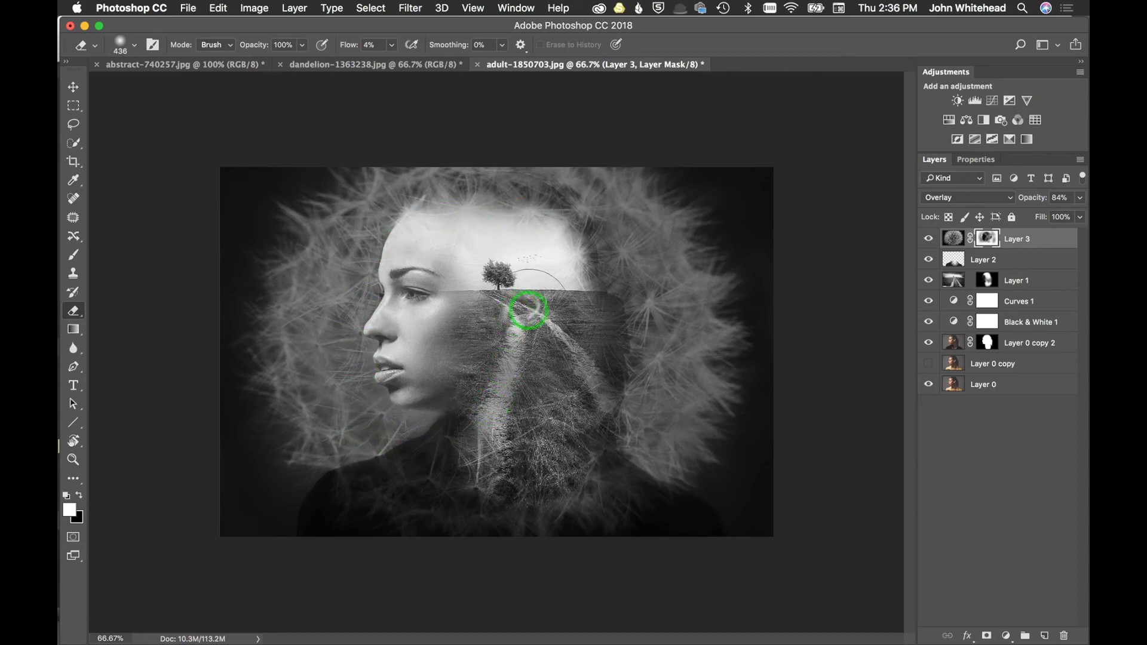
{"action": "mouse_move", "coordinate": [529, 310]}
{"action": "left_mouse_down"}
{"action": "mouse_move", "coordinate": [586, 341]}
{"action": "mouse_move", "coordinate": [565, 415]}
{"action": "mouse_move", "coordinate": [523, 411]}
{"action": "mouse_move", "coordinate": [617, 403]}
{"action": "mouse_move", "coordinate": [537, 327]}
{"action": "left_mouse_up"}
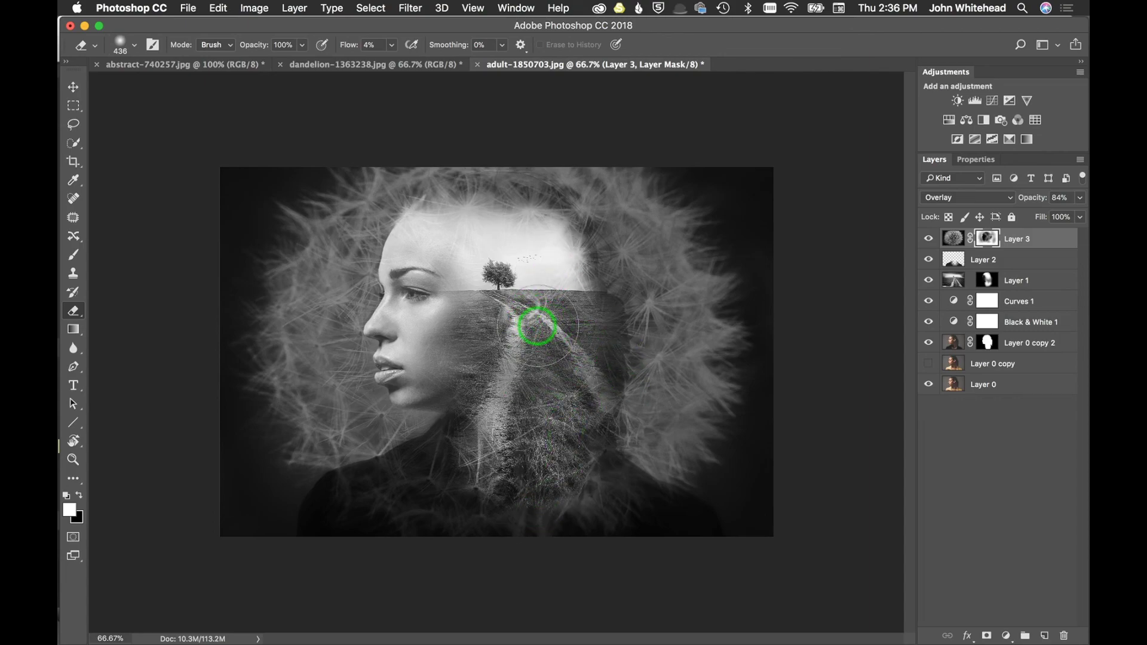